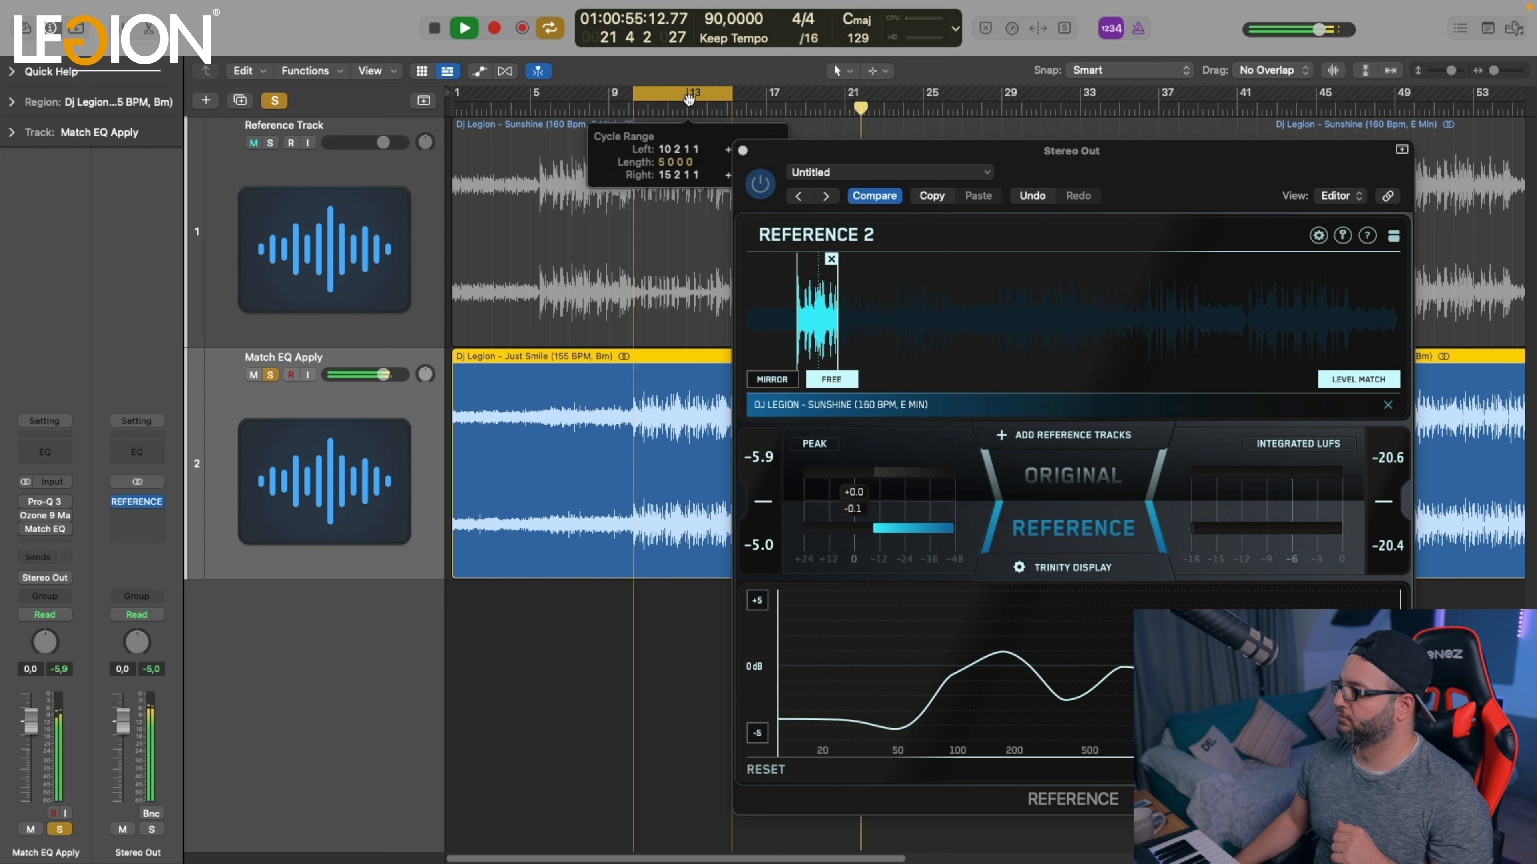
Step: Compare the original mix with the loaded Sunshine reference in Reference 2, replaying from the start of the cycle range
left_click(1060, 483)
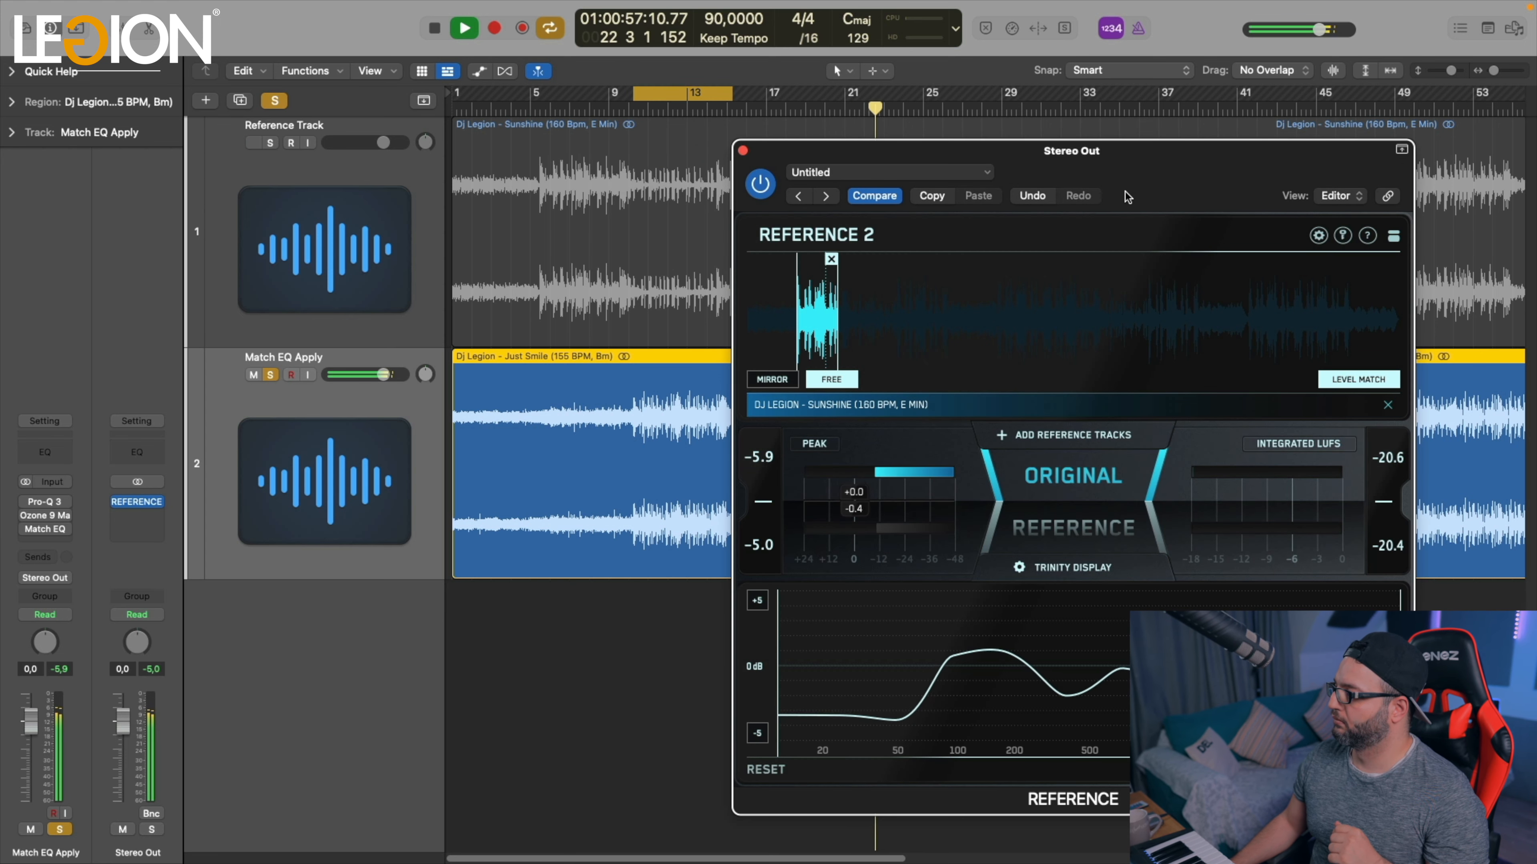
left_click(632, 108)
left_click_drag(961, 195, 832, 164)
left_click(920, 454)
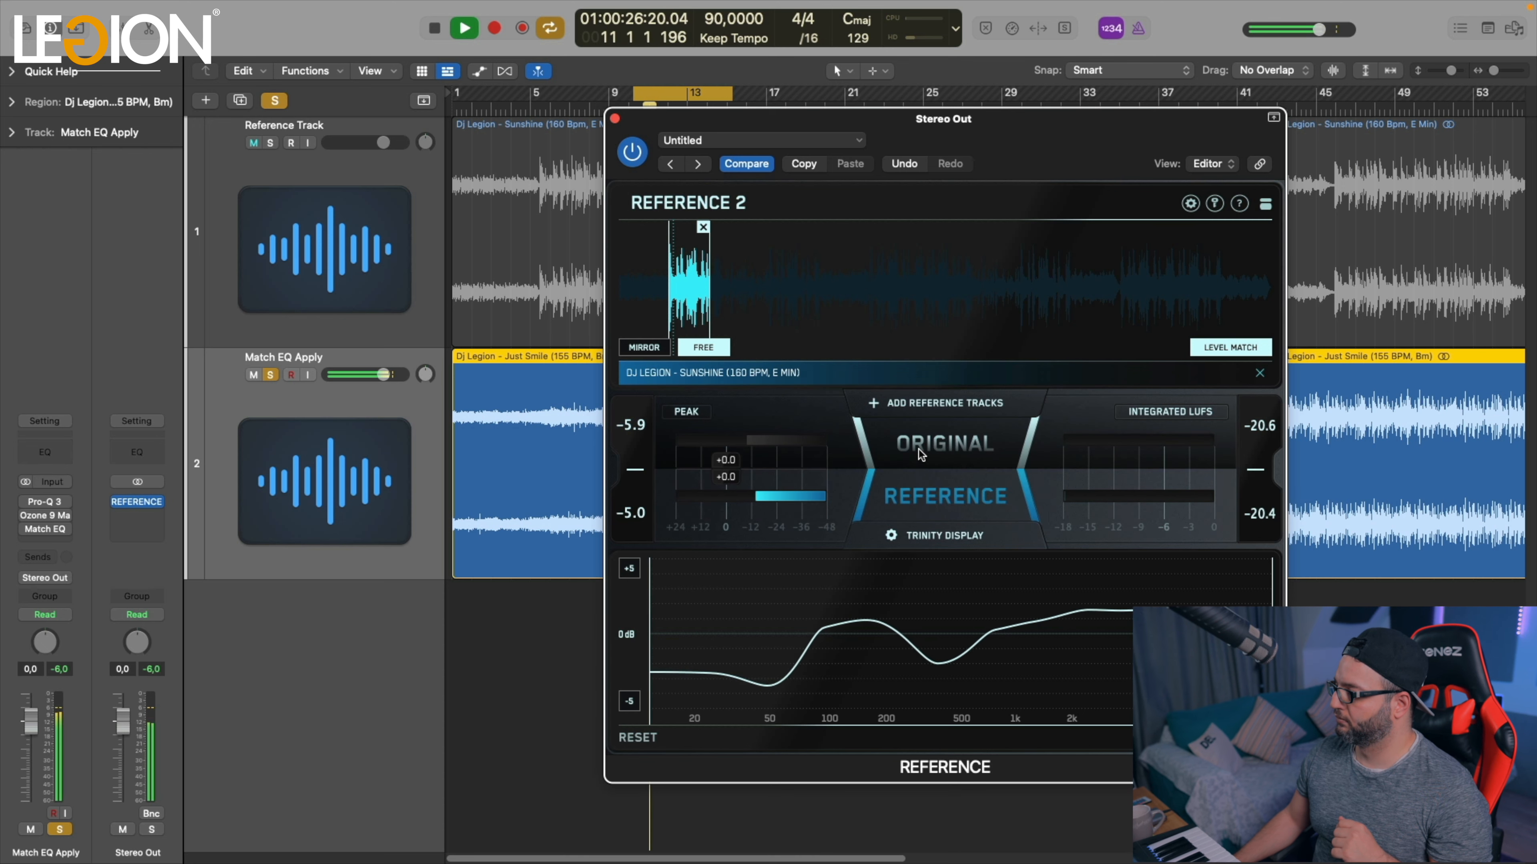
left_click(931, 444)
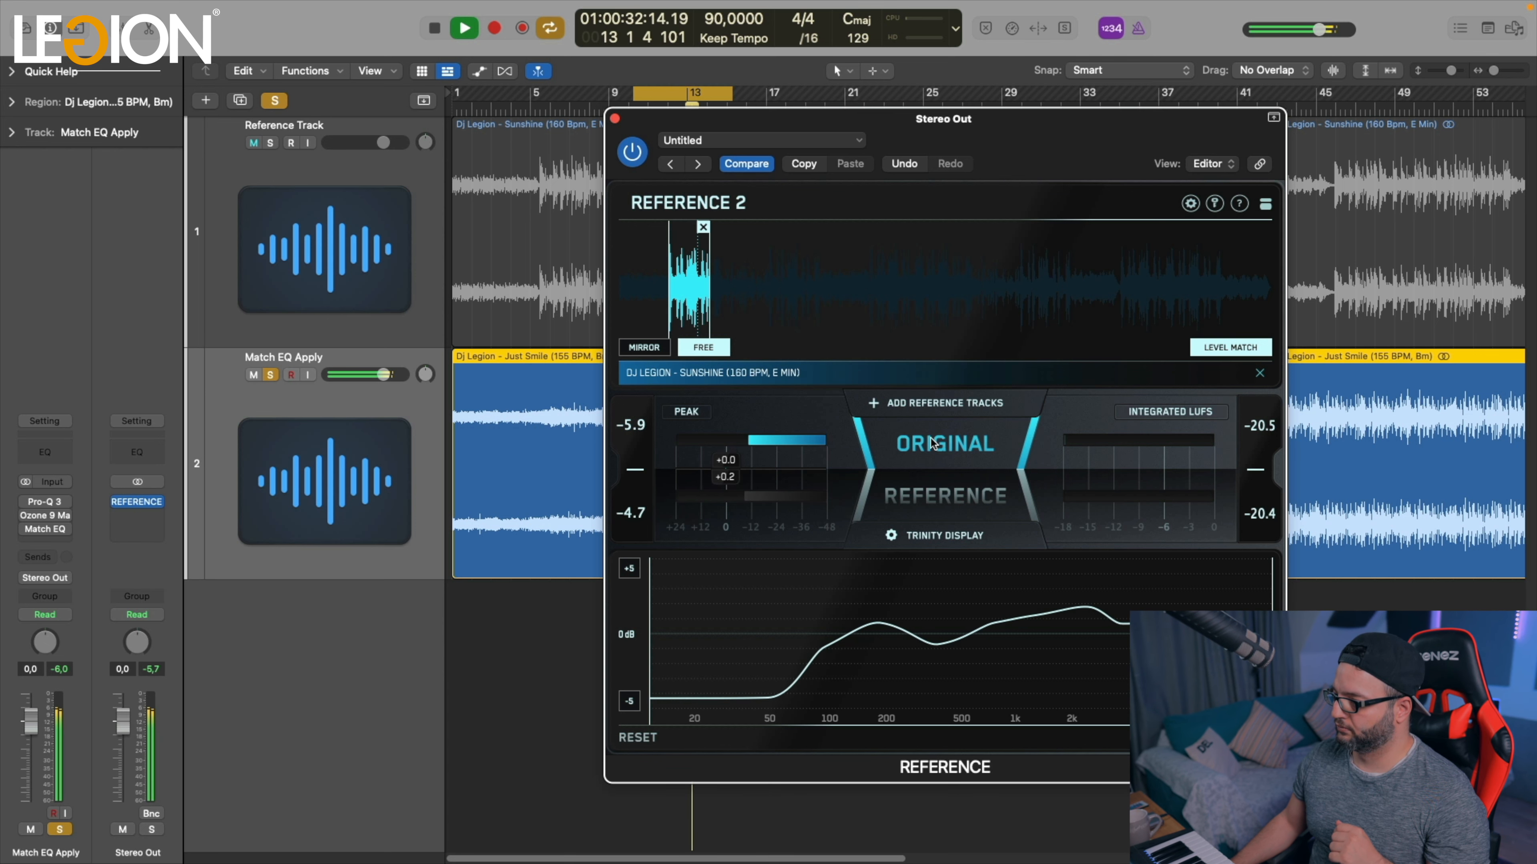
left_click(931, 443)
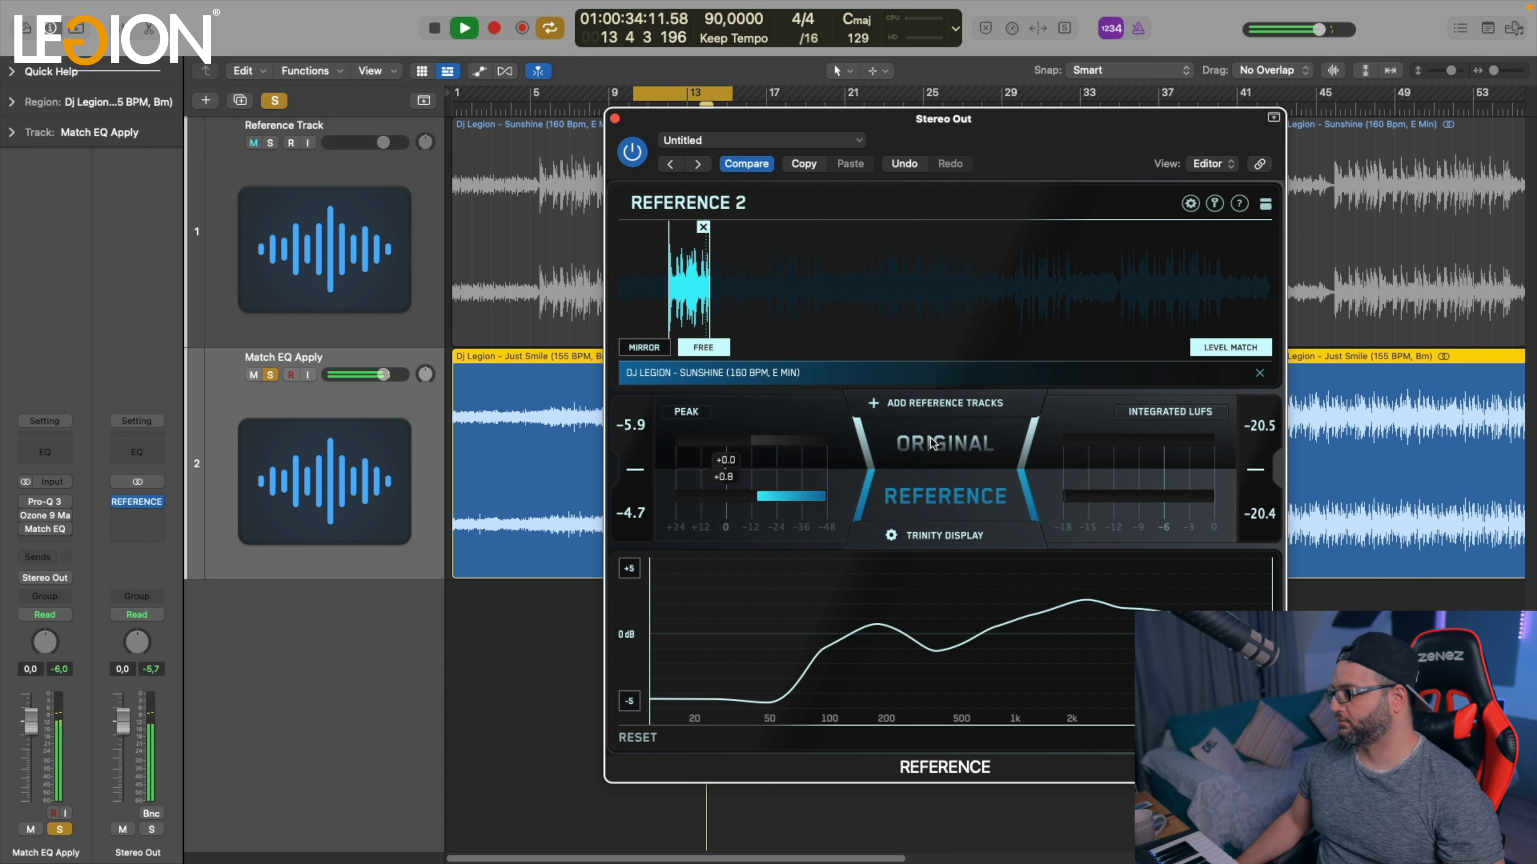
key("space")
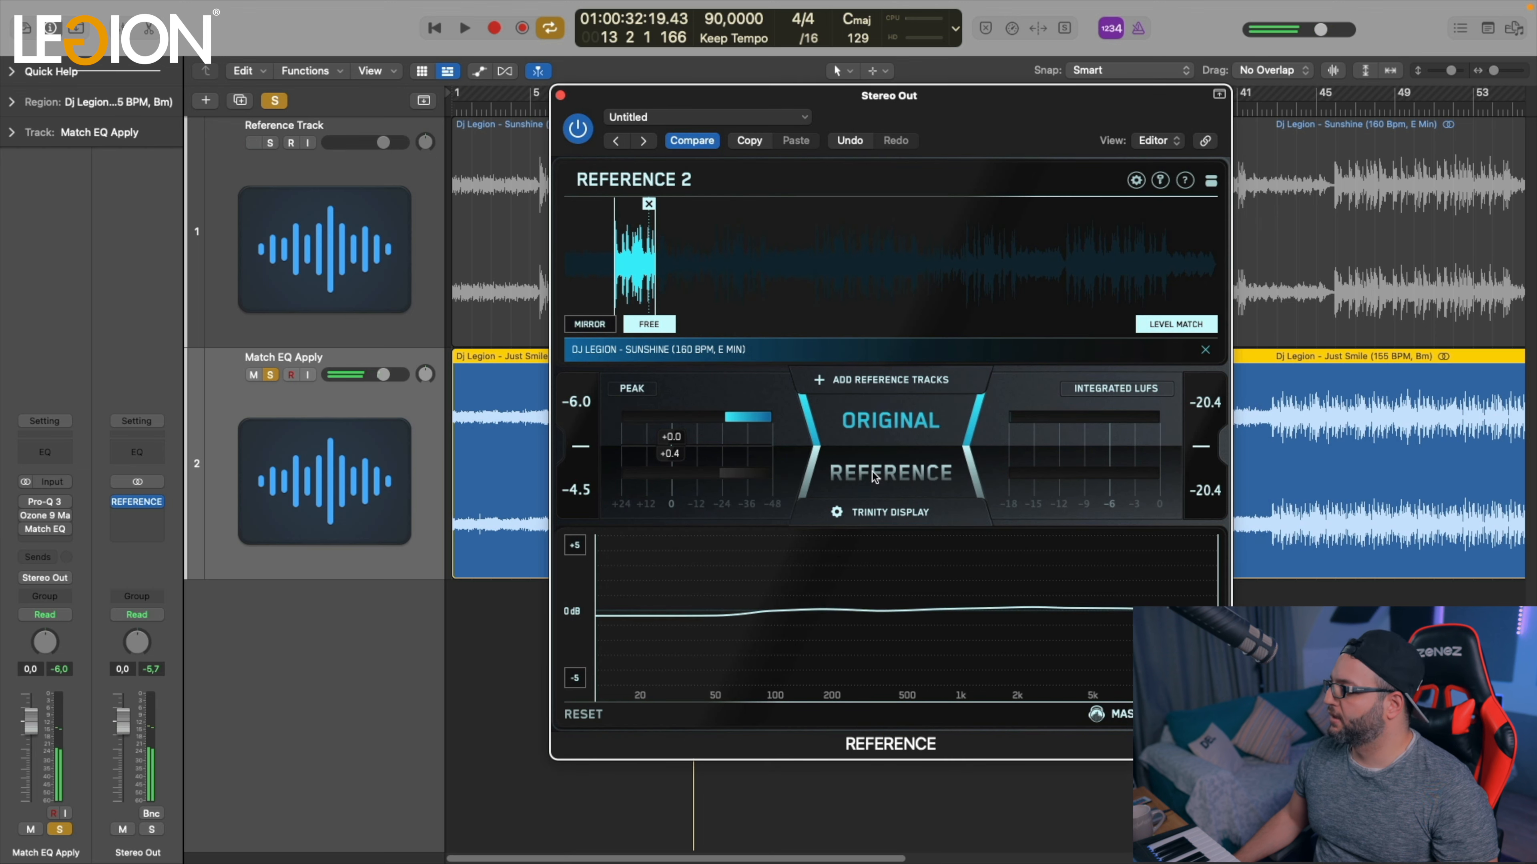
key("space")
key("space")
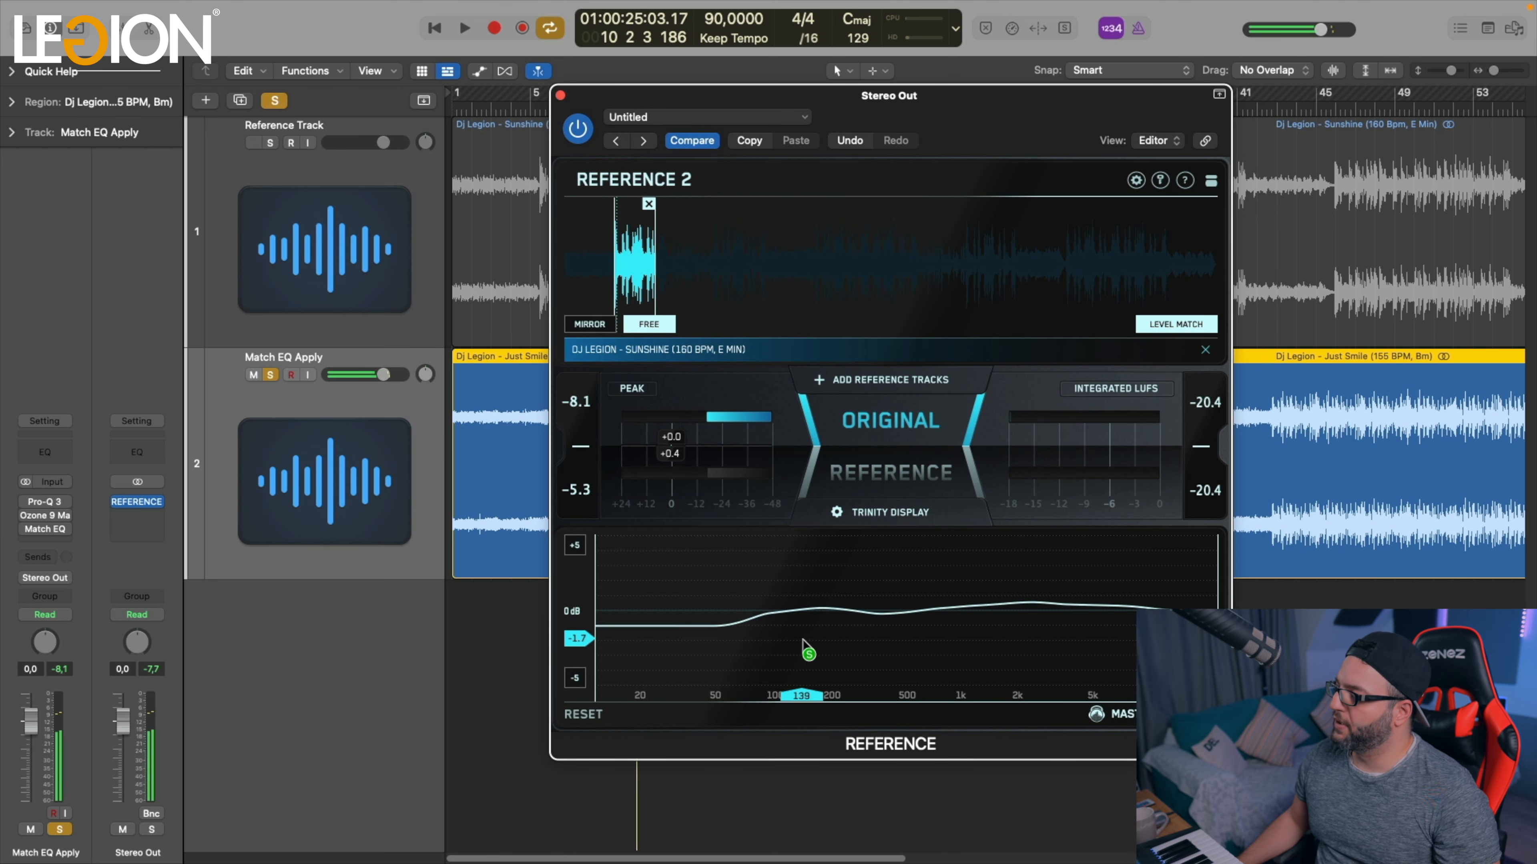
Step: Solo the low band below about 80 Hz in Reference 2 and compare the original with the reference
left_click_drag(758, 618, 686, 634)
key("space")
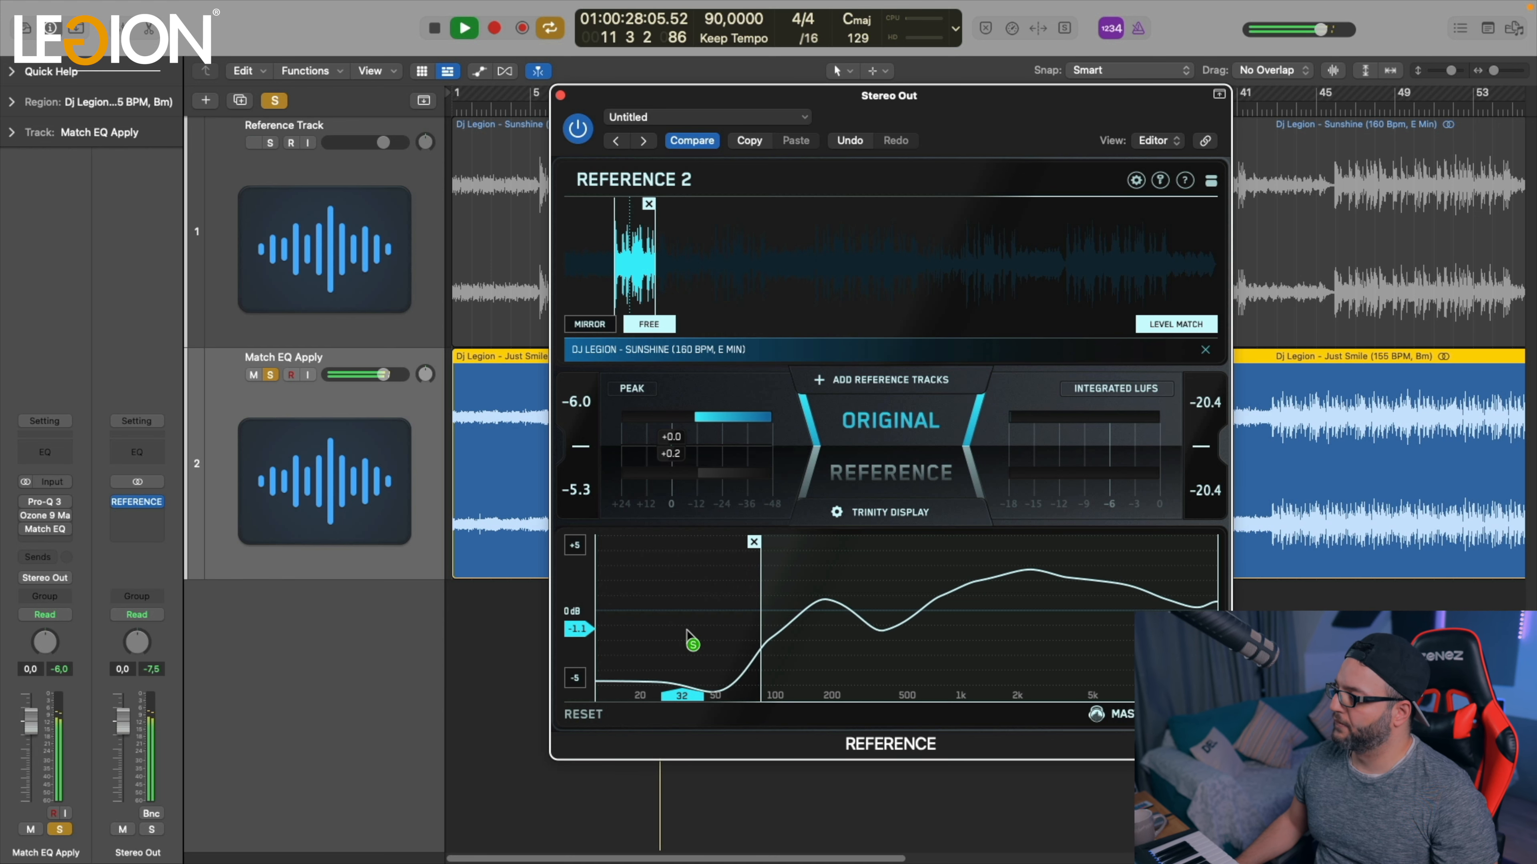
left_click(866, 471)
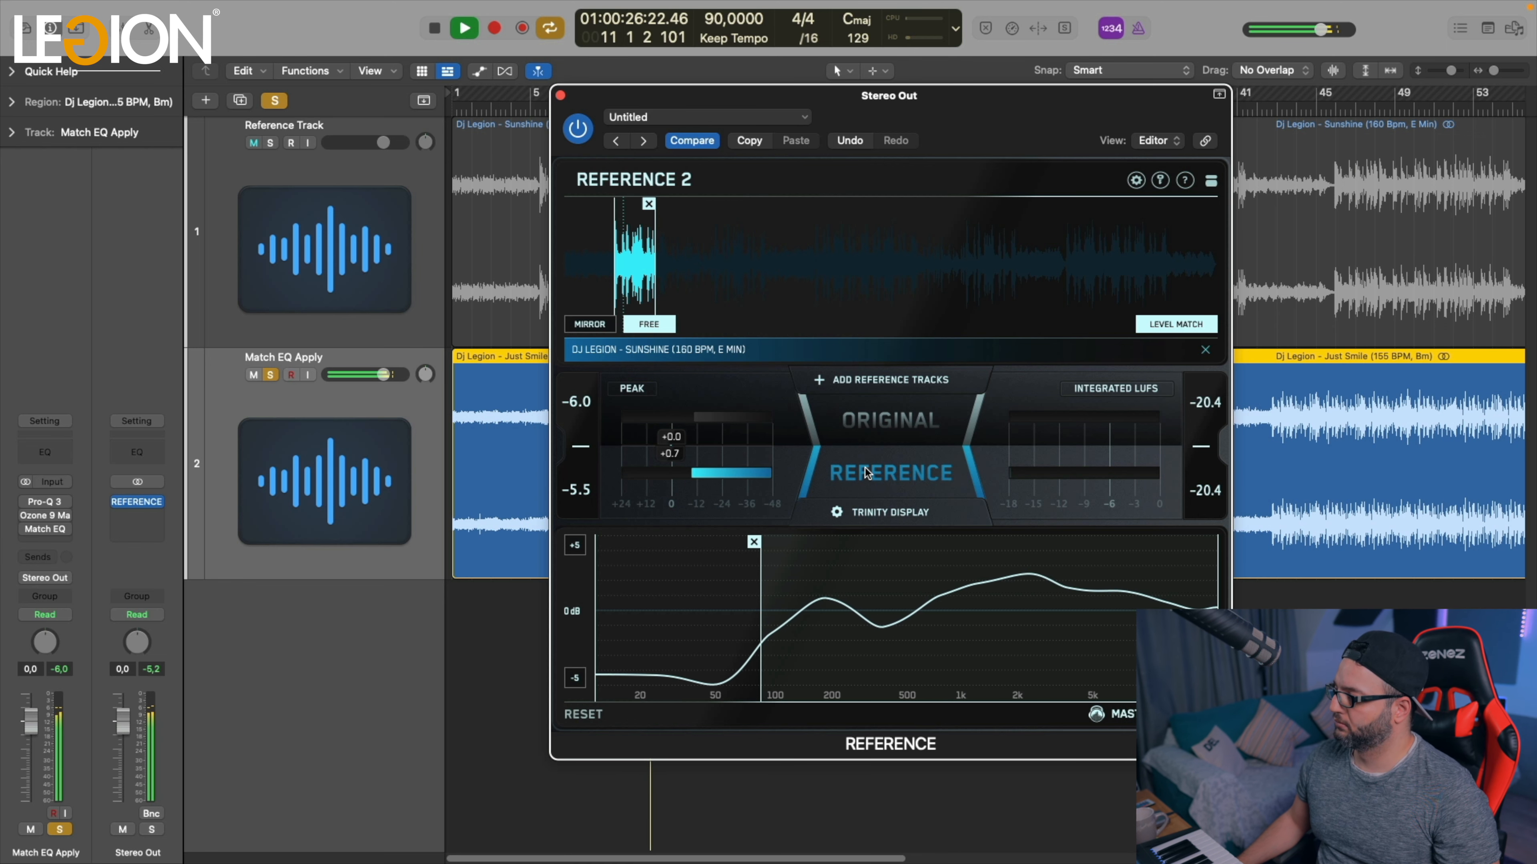
key("space")
Step: Solo the midrange band from about 800 Hz to 3 kHz in Reference 2 and alternate between original and reference during playback
left_click_drag(964, 578, 1046, 599)
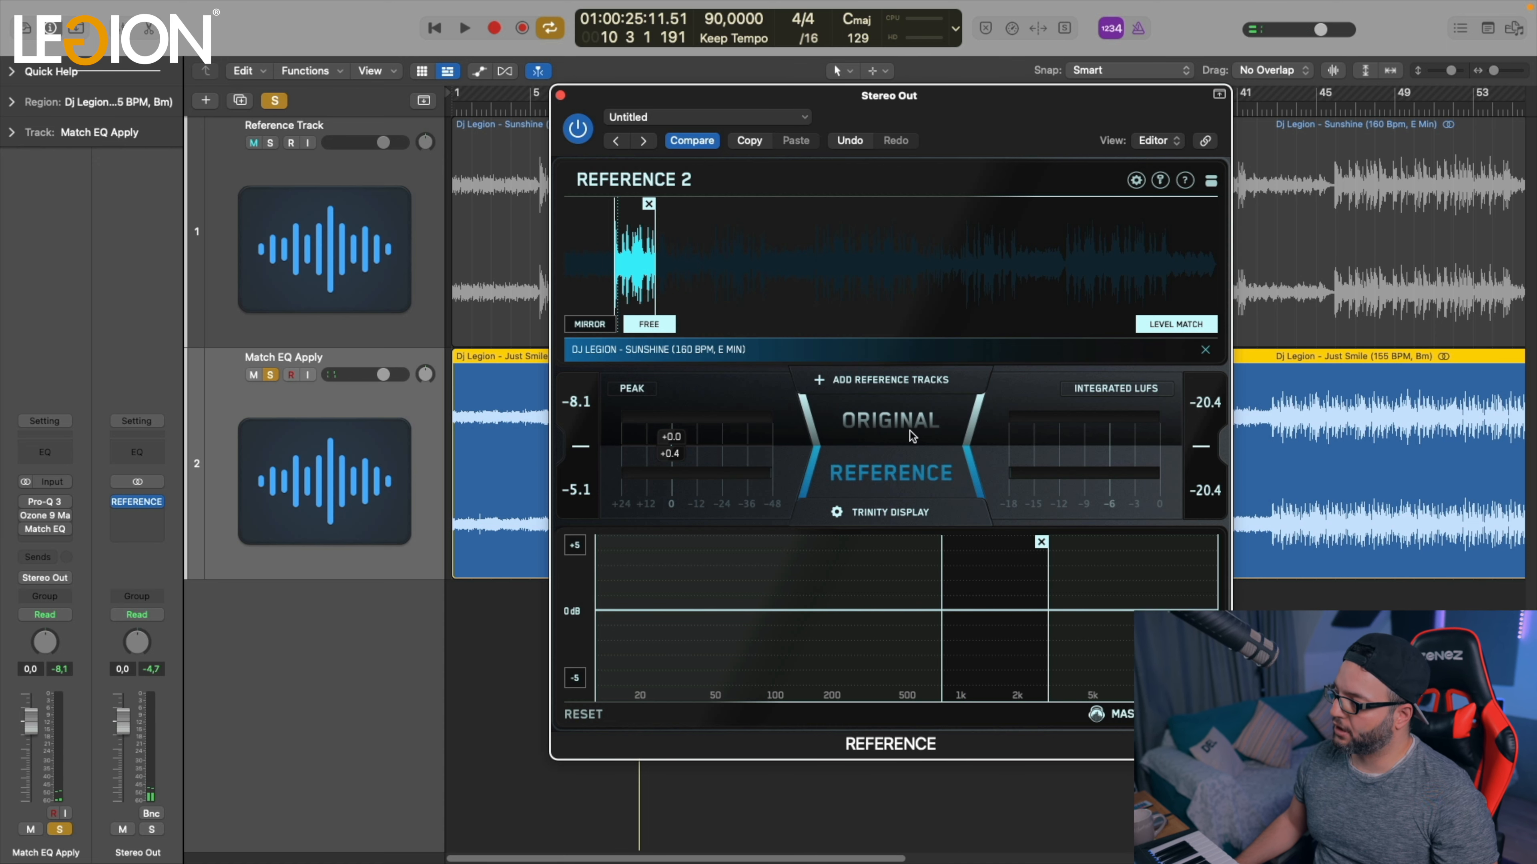
key("space")
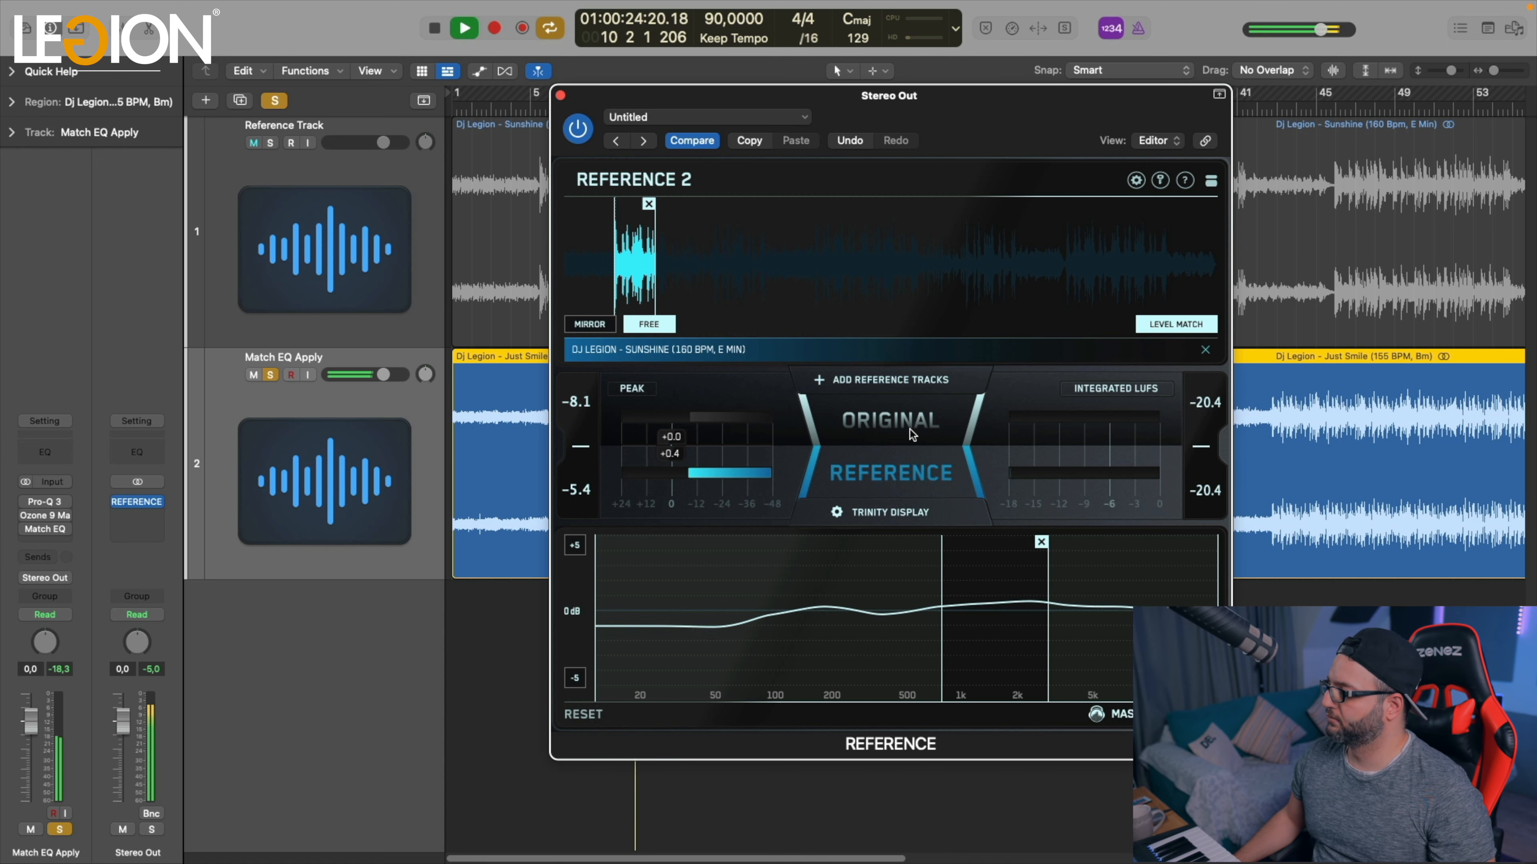
left_click(910, 430)
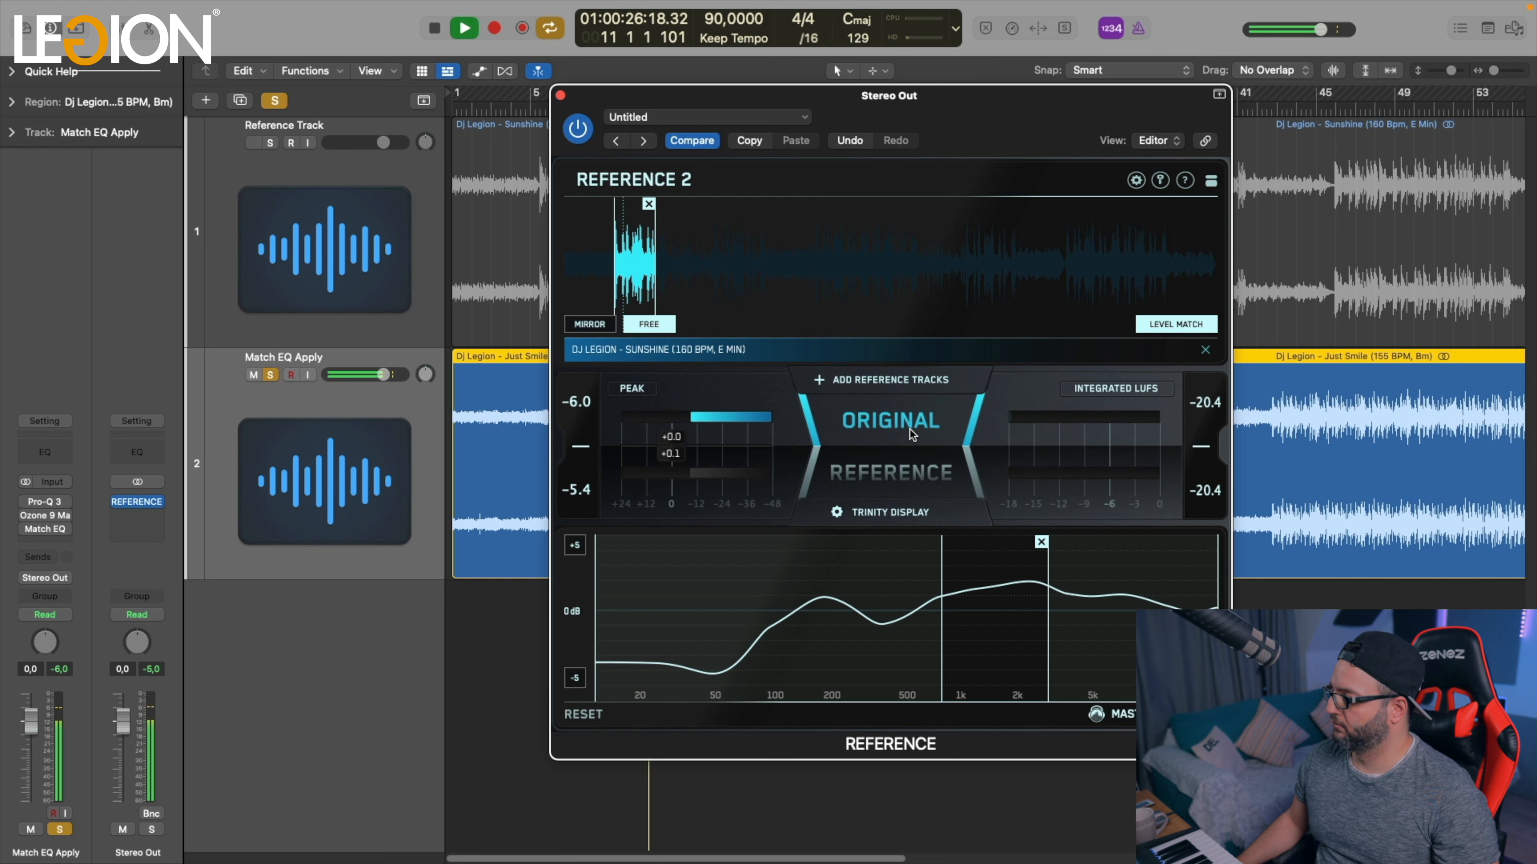
left_click(910, 430)
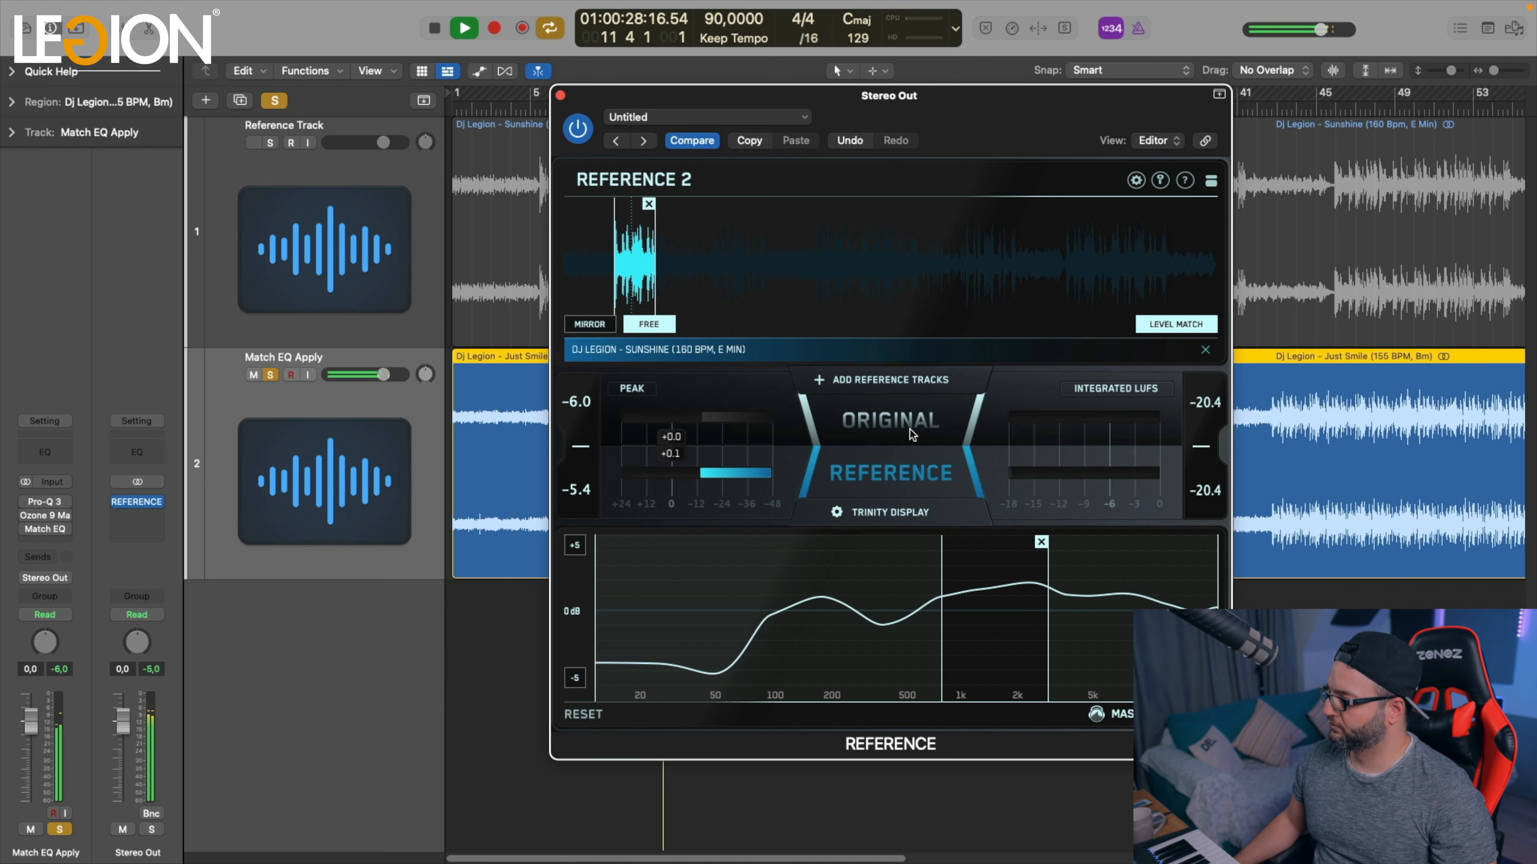
left_click(910, 430)
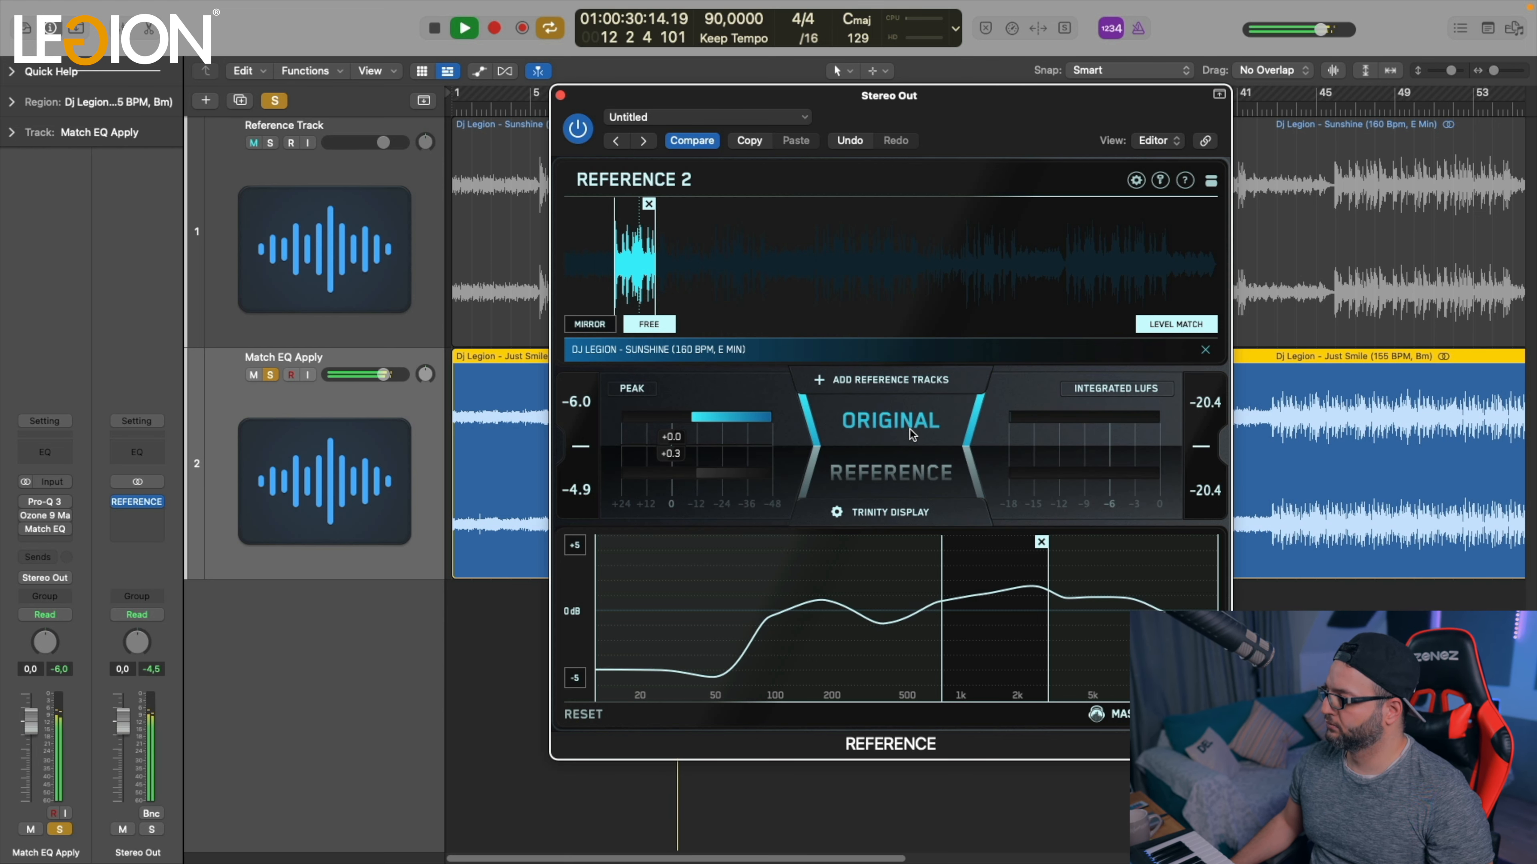
left_click(910, 430)
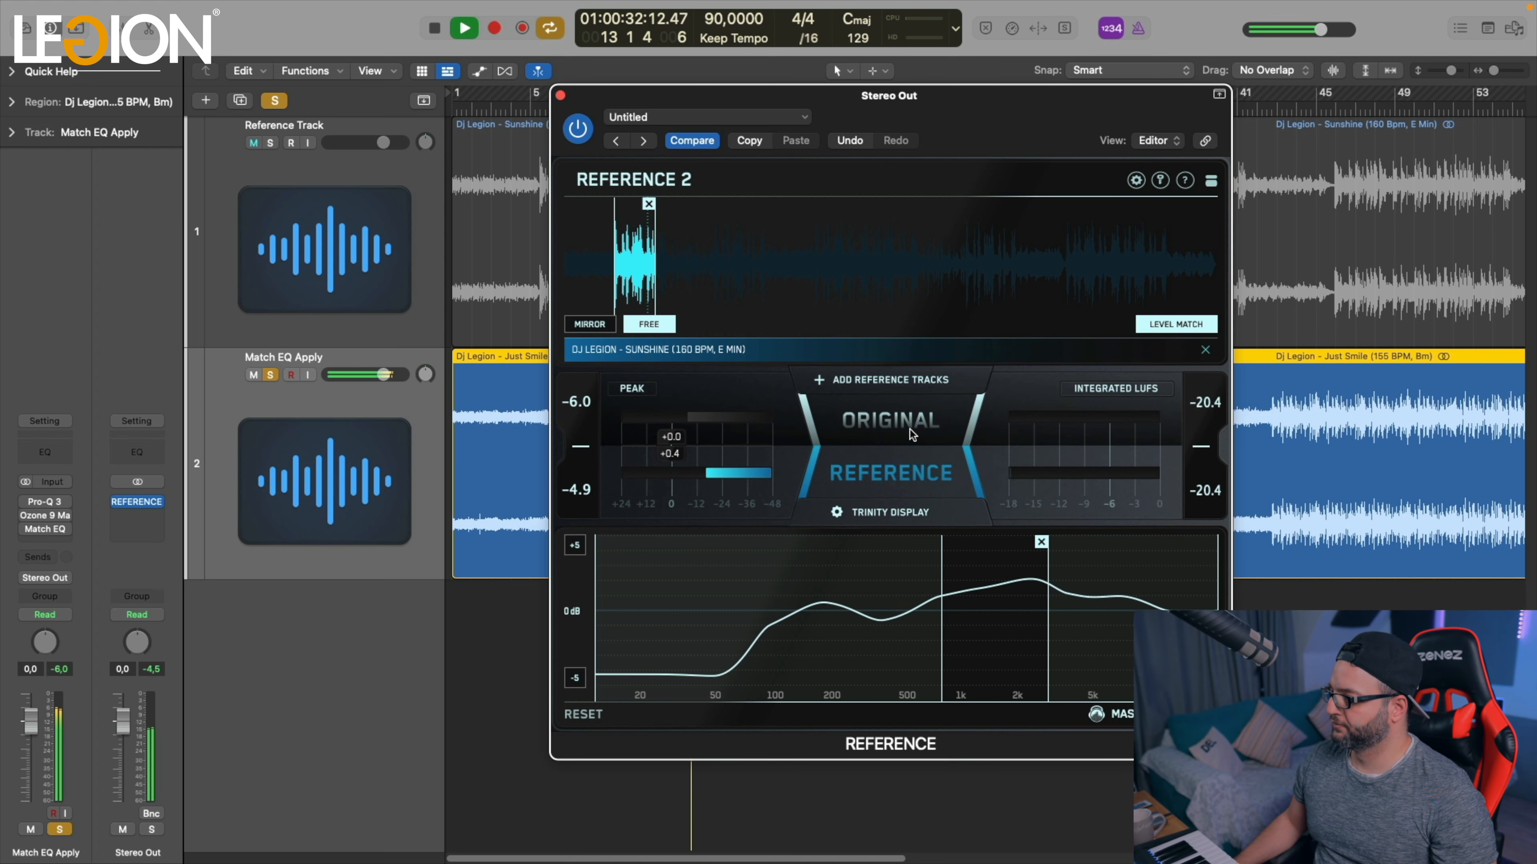
left_click(910, 429)
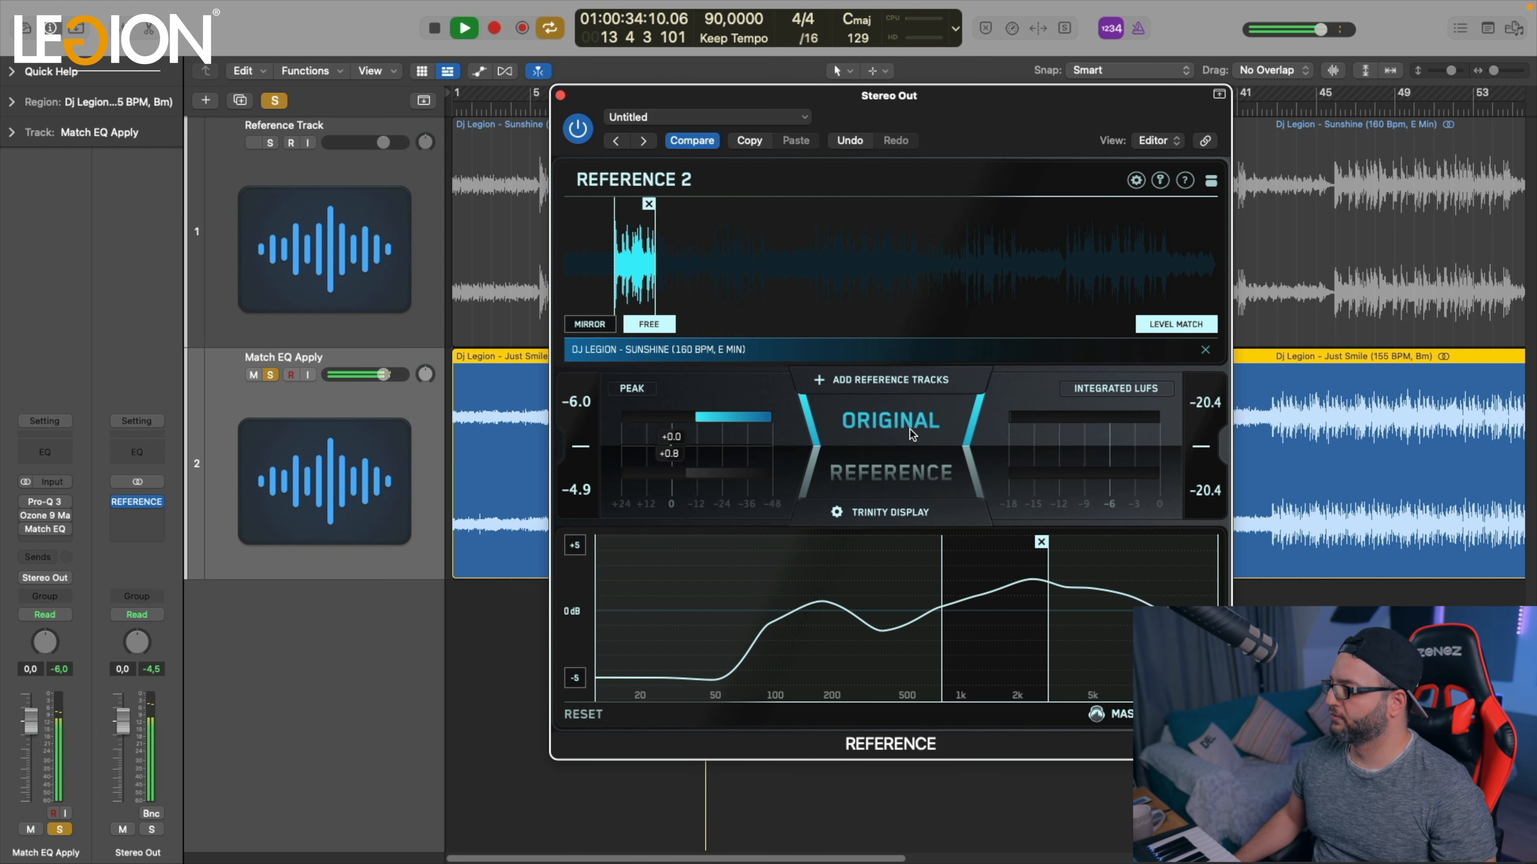
left_click(923, 465)
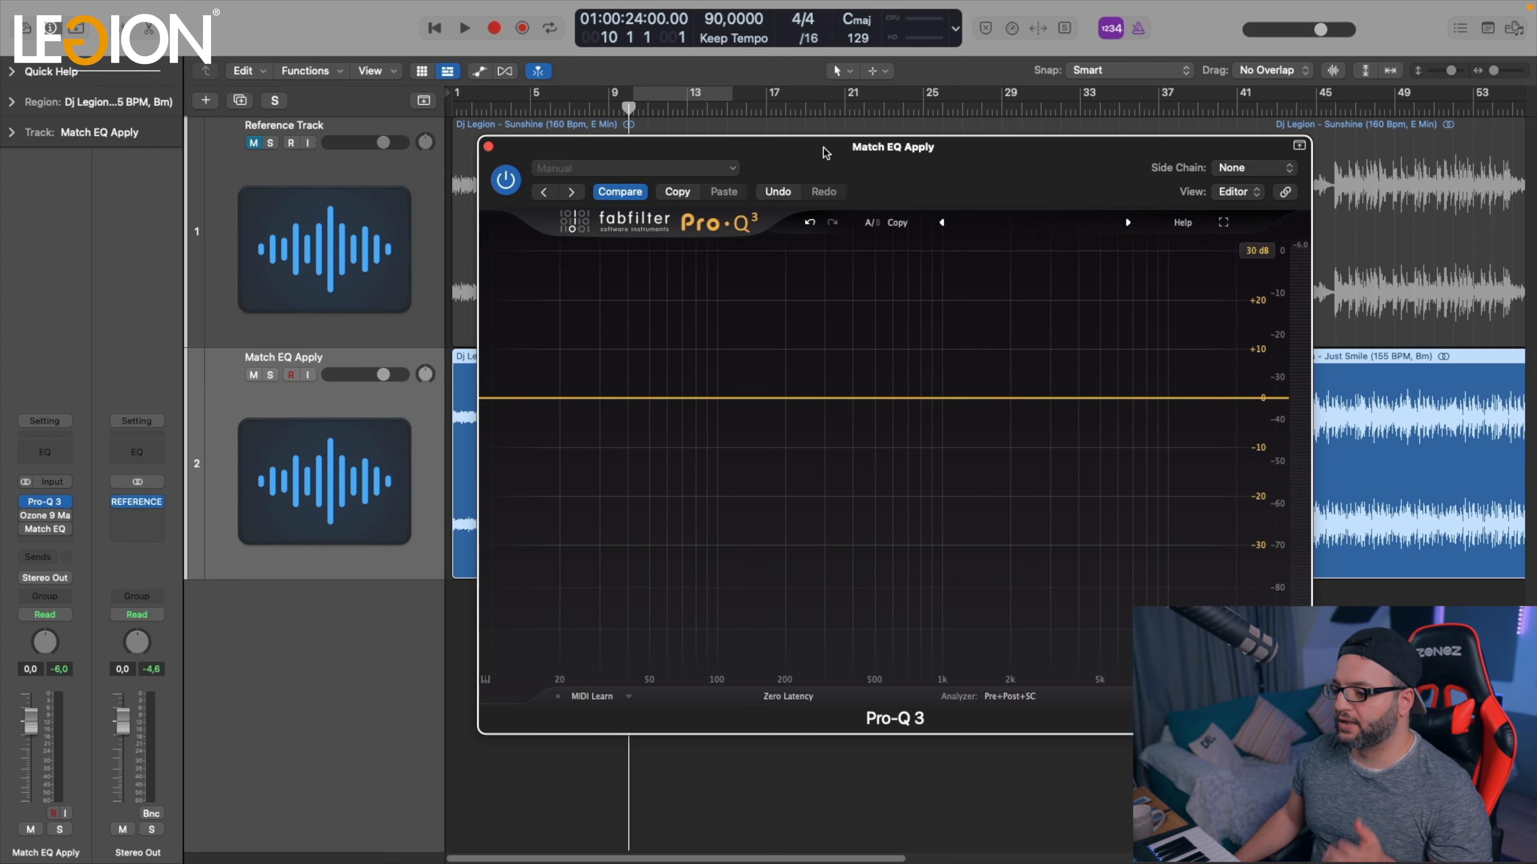
Step: Start EQ Match in Pro-Q 3 with the external side chain as reference, and set the side chain source to Audio 3
left_click(1014, 698)
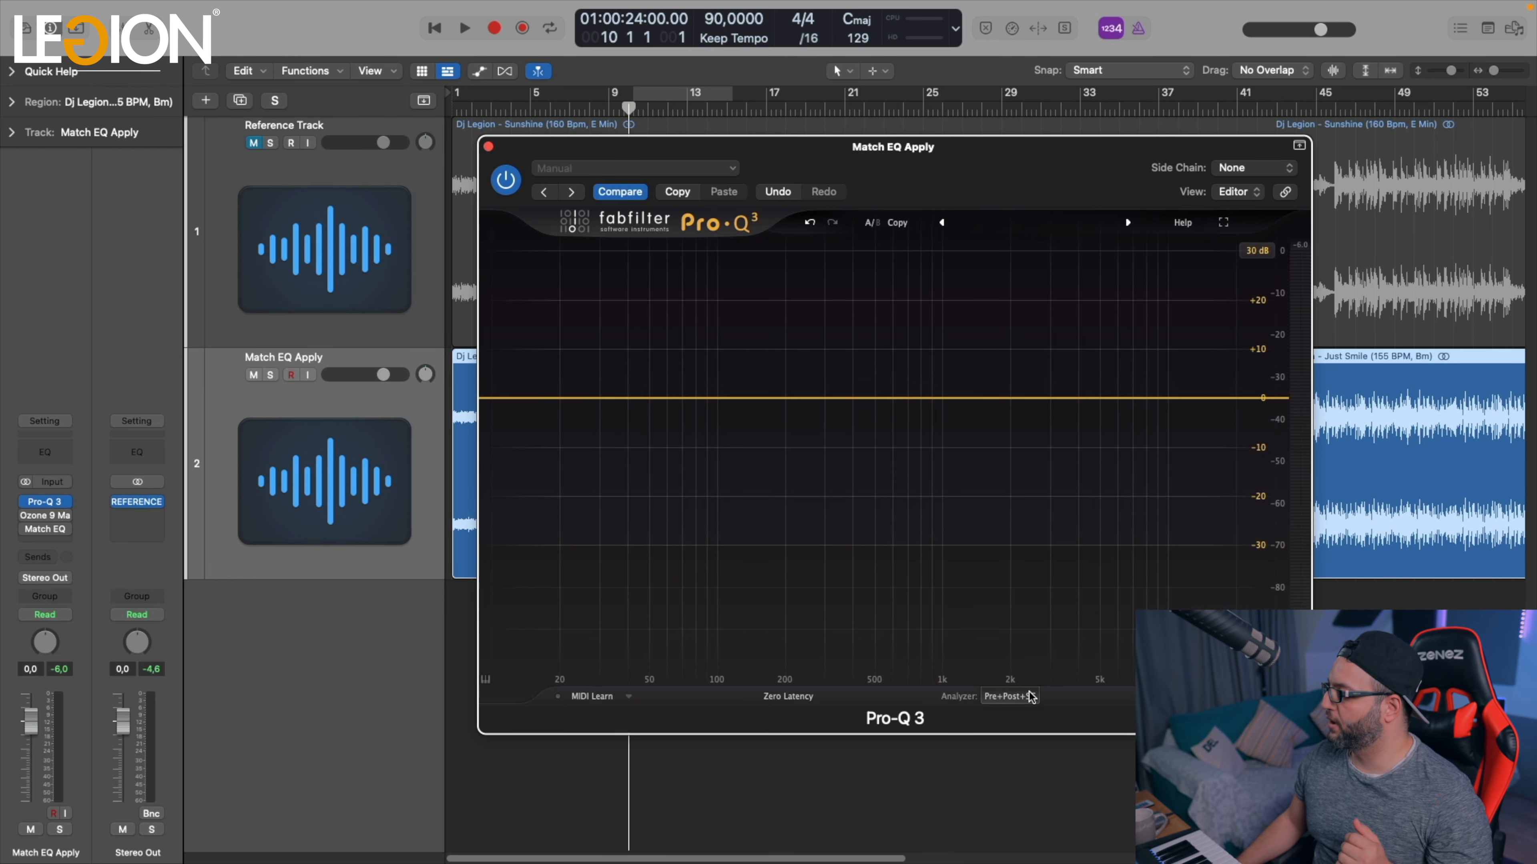
left_click(1067, 673)
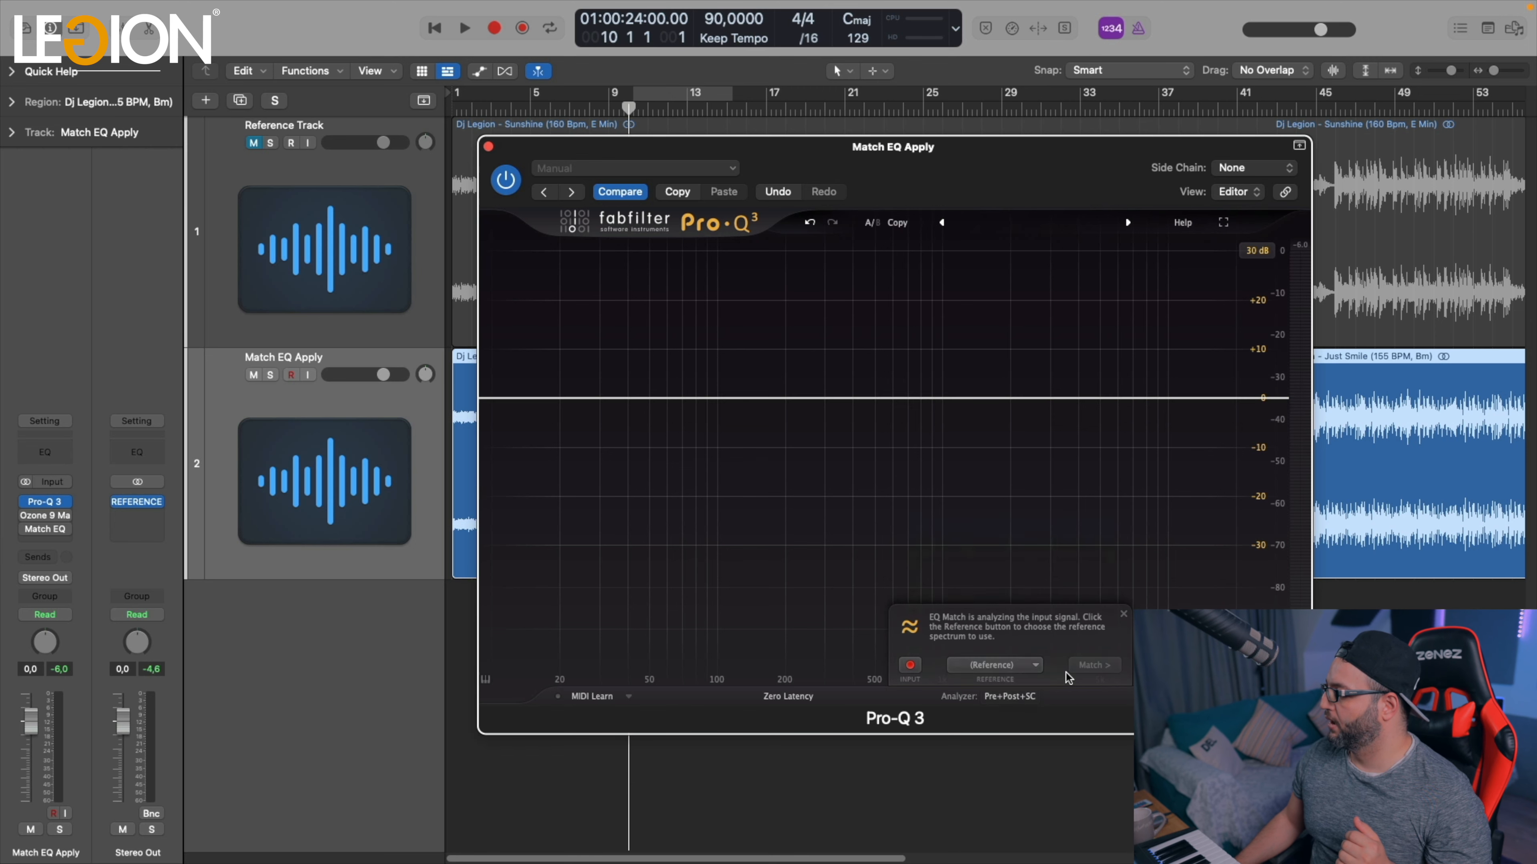
left_click(1030, 666)
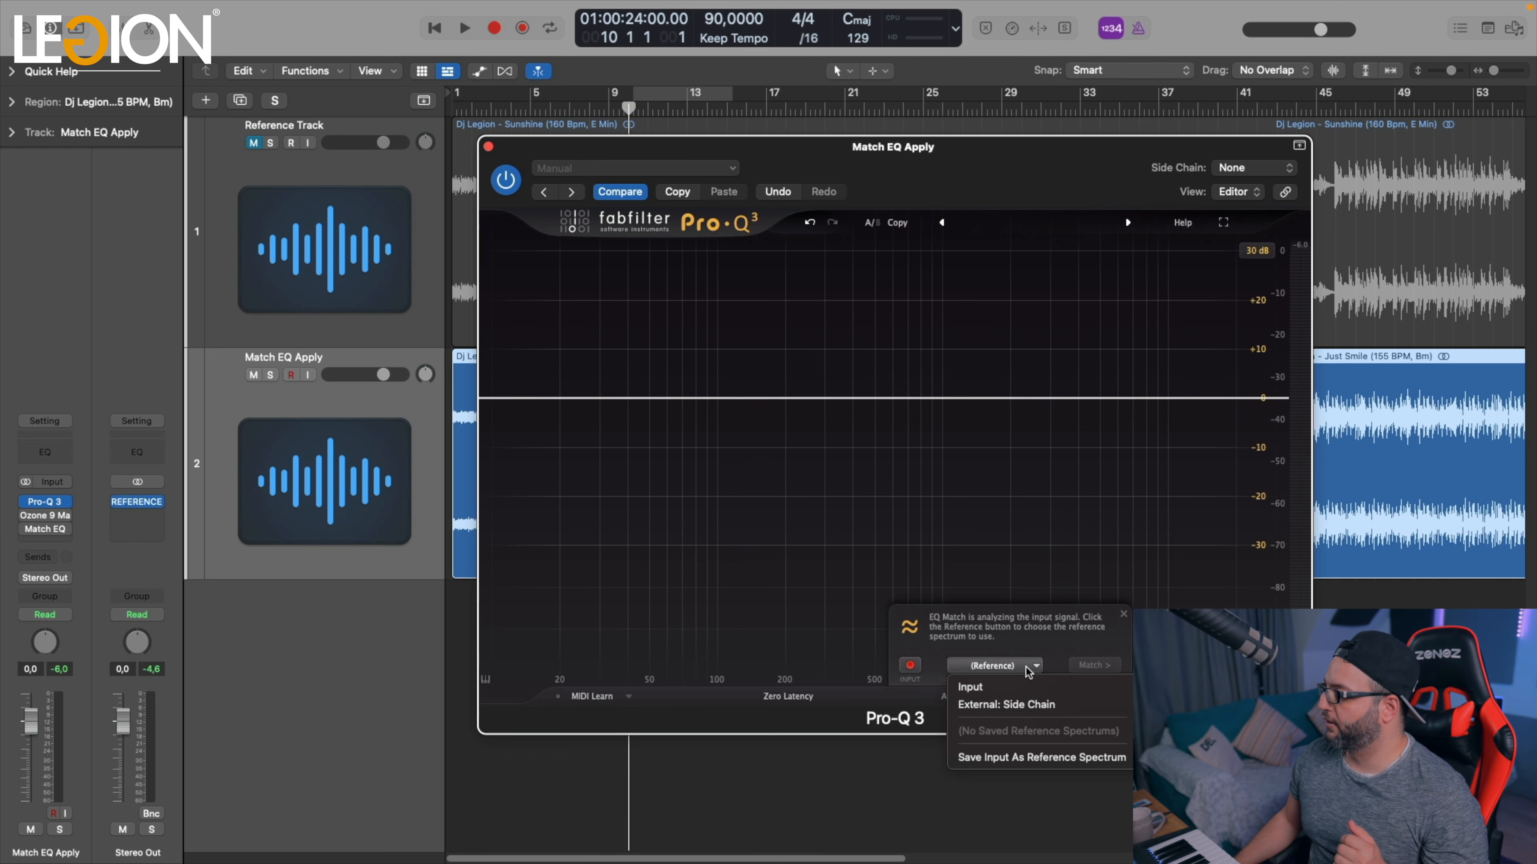
left_click(1037, 706)
left_click(1266, 168)
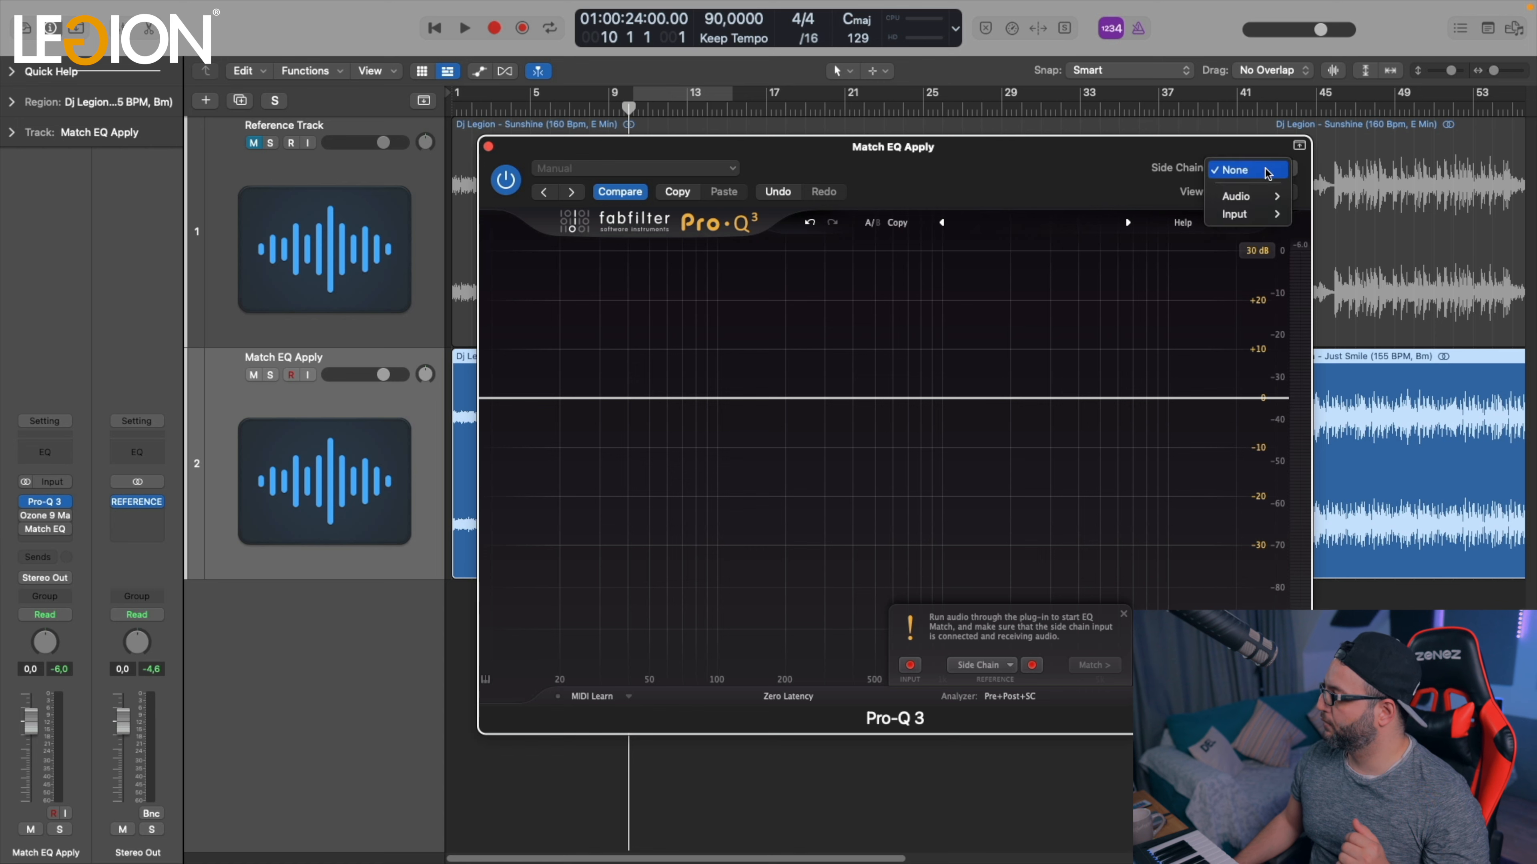
mouse_move(1259, 206)
left_click(1372, 206)
Step: Change the Pro-Q 3 processing mode from Zero Latency to Linear Phase
left_click_drag(1089, 161, 1020, 150)
left_click(696, 691)
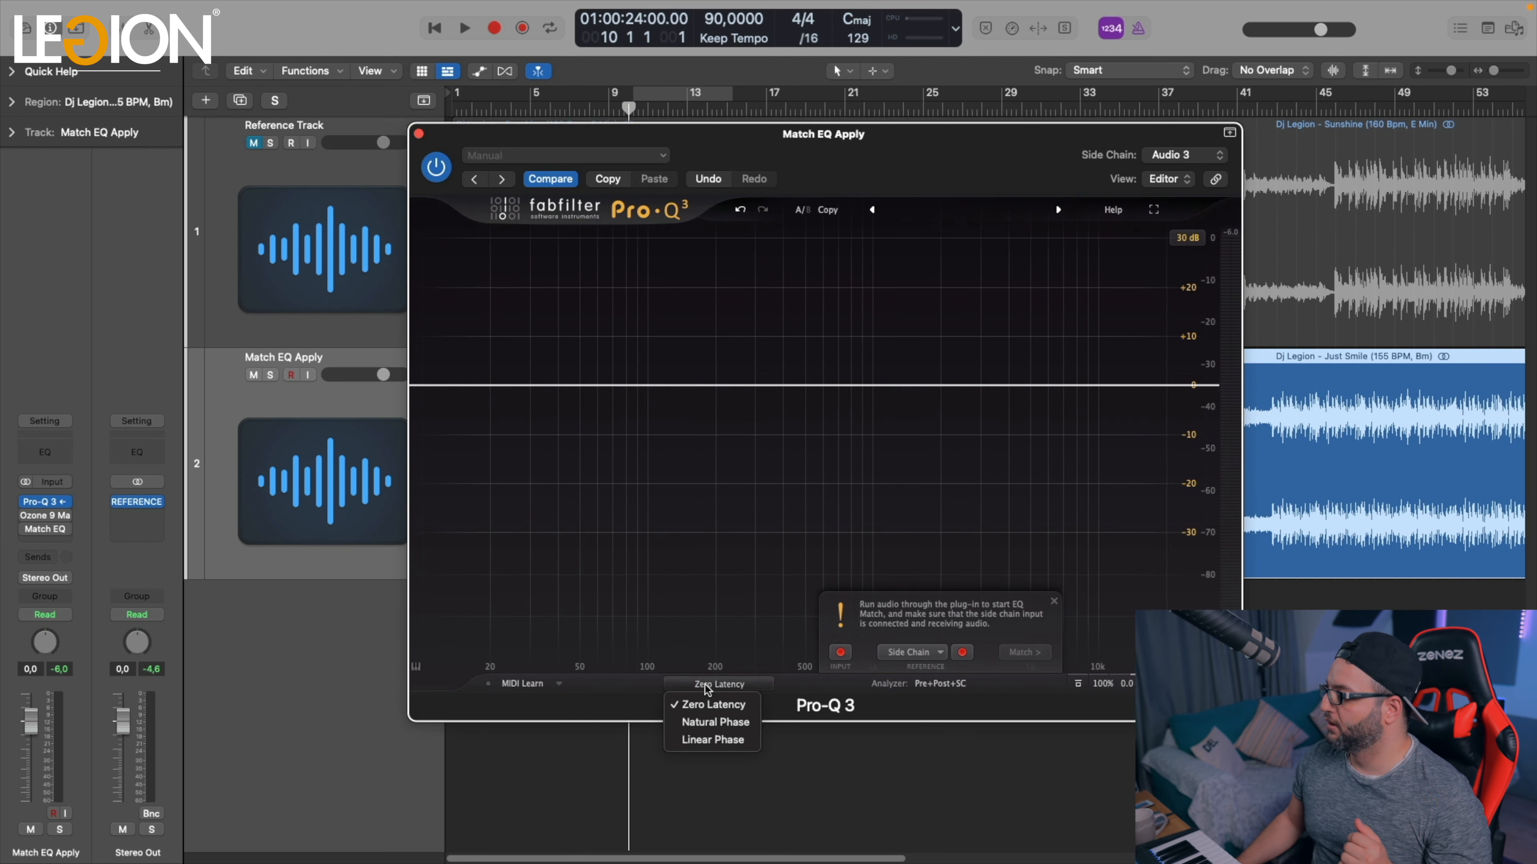
left_click(720, 739)
left_click_drag(933, 156, 1018, 178)
Step: Play the song from bar 10 to bar 16 so EQ Match analyzes the input and side chain signals
key("space")
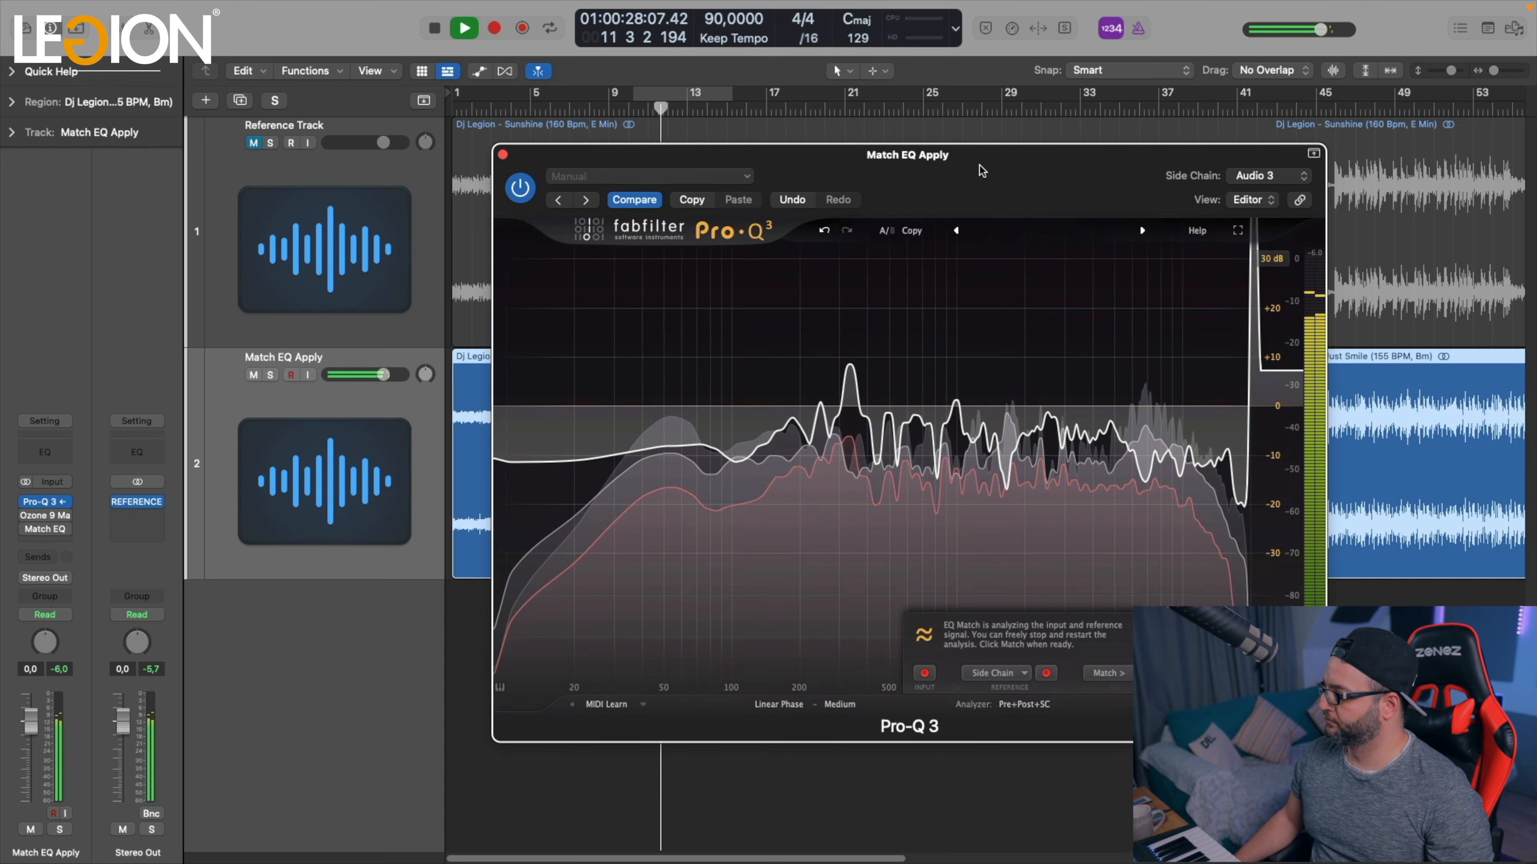
left_click_drag(980, 165, 955, 148)
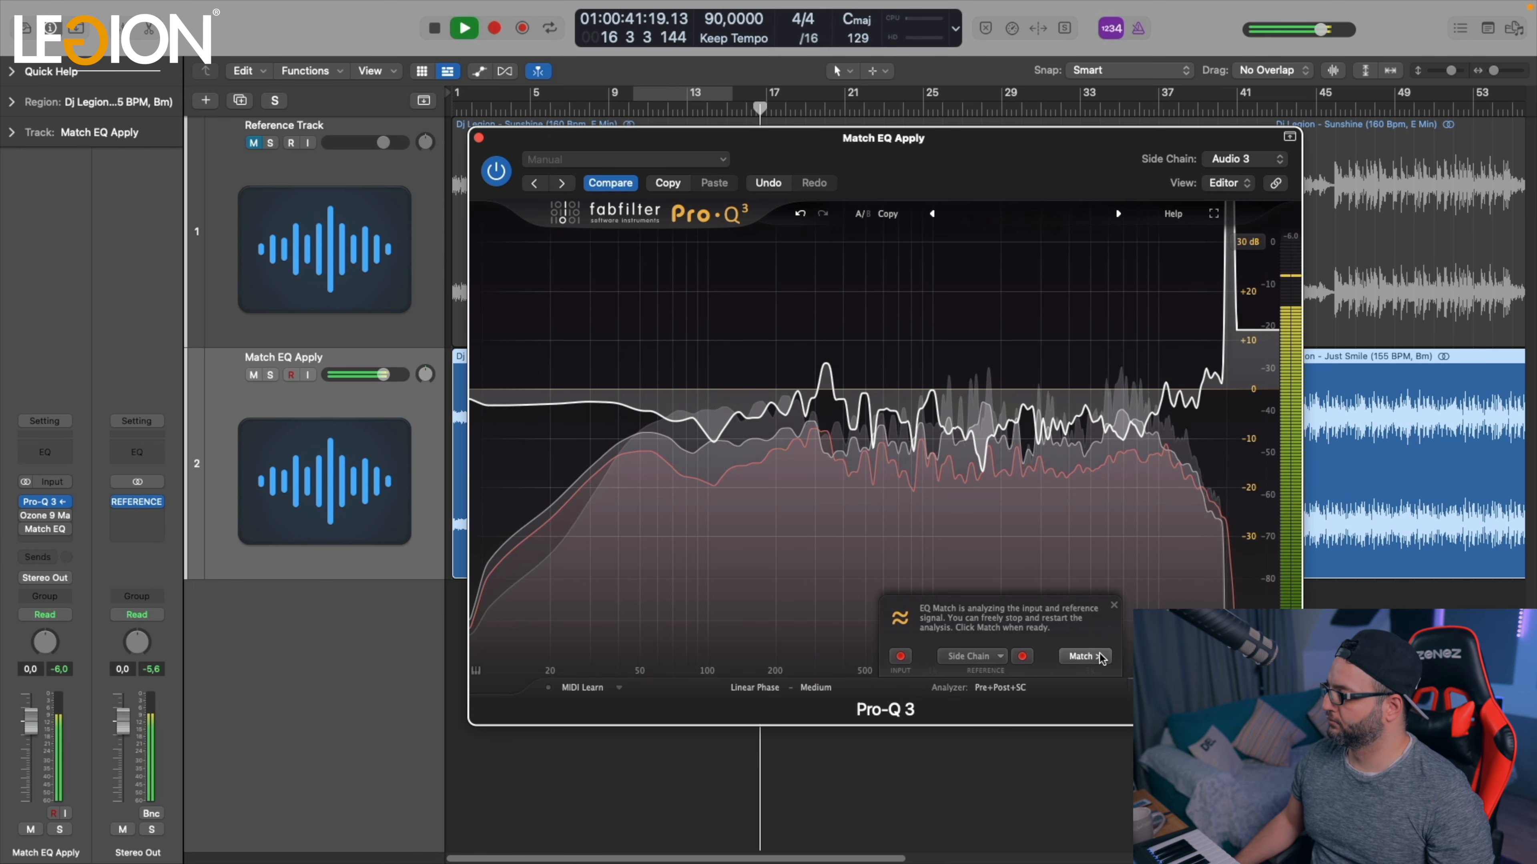
key("space")
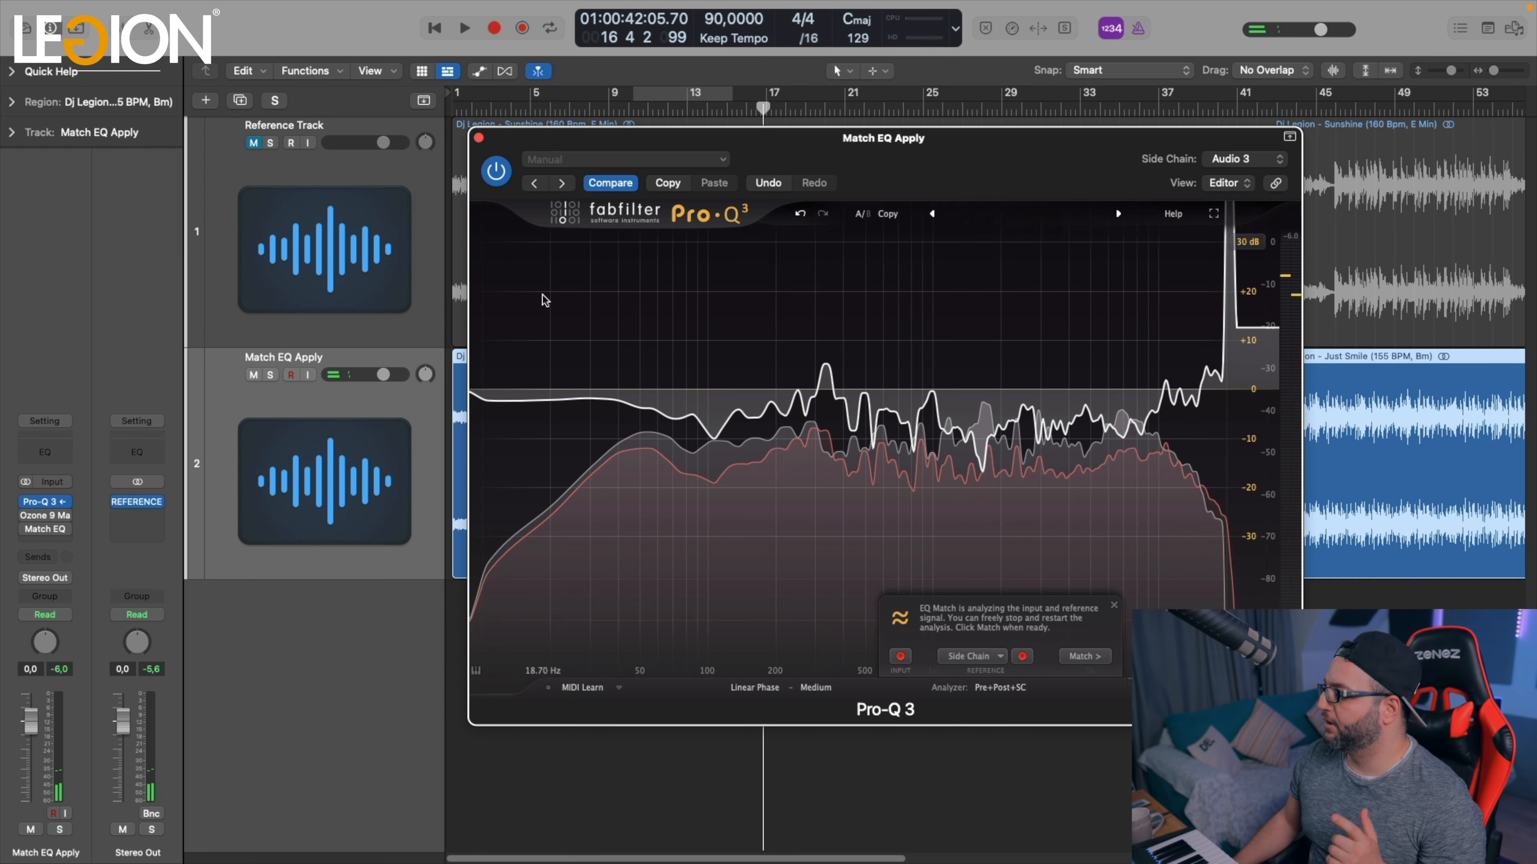
Step: Generate the matching EQ curve from the analyzed spectra and raise its number of bands above 11
left_click(1085, 656)
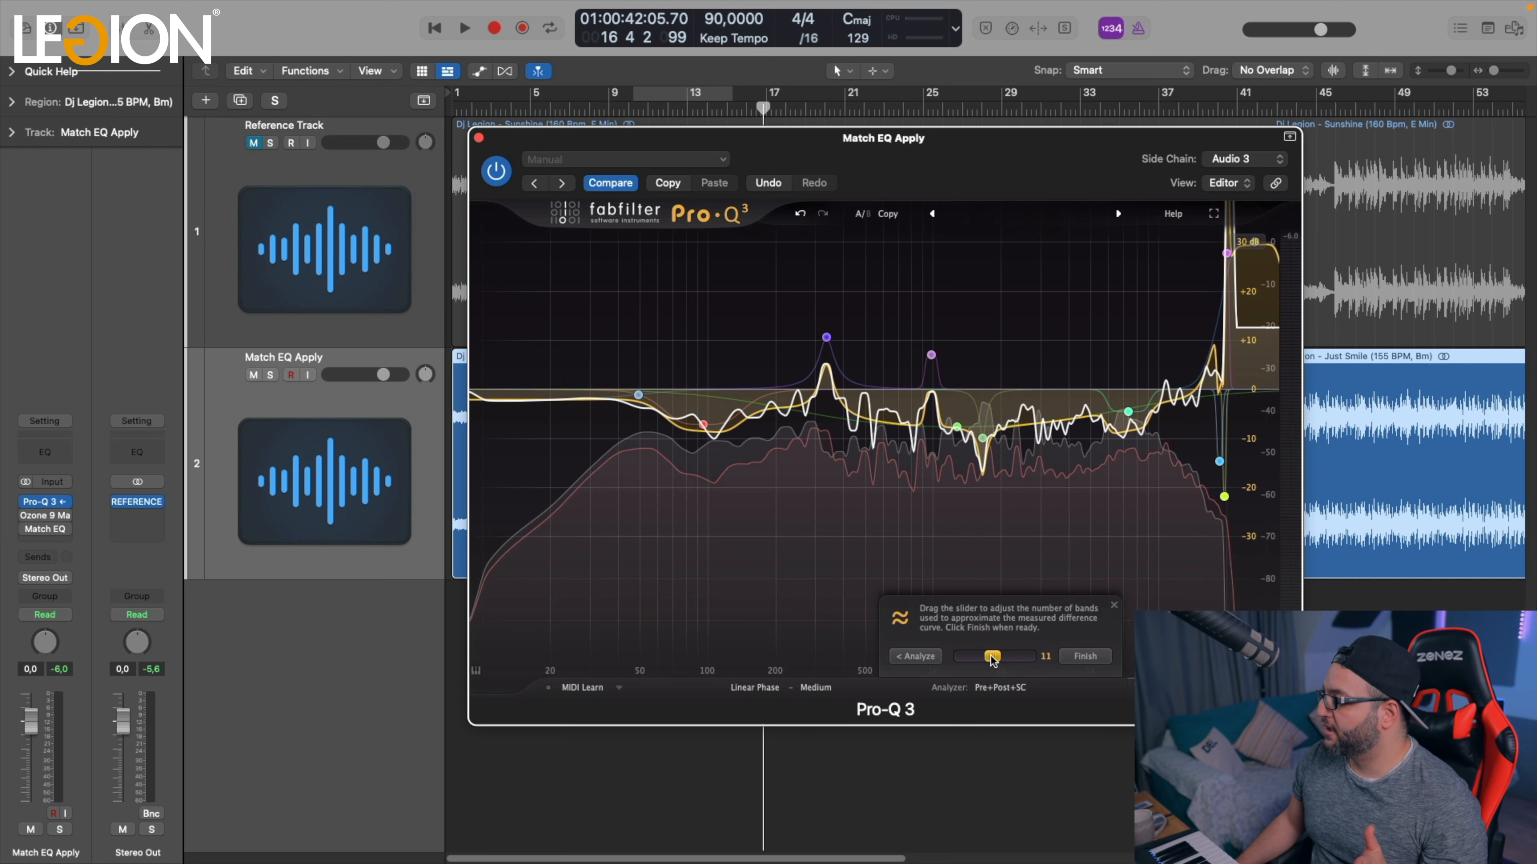
left_click_drag(1007, 658, 1010, 658)
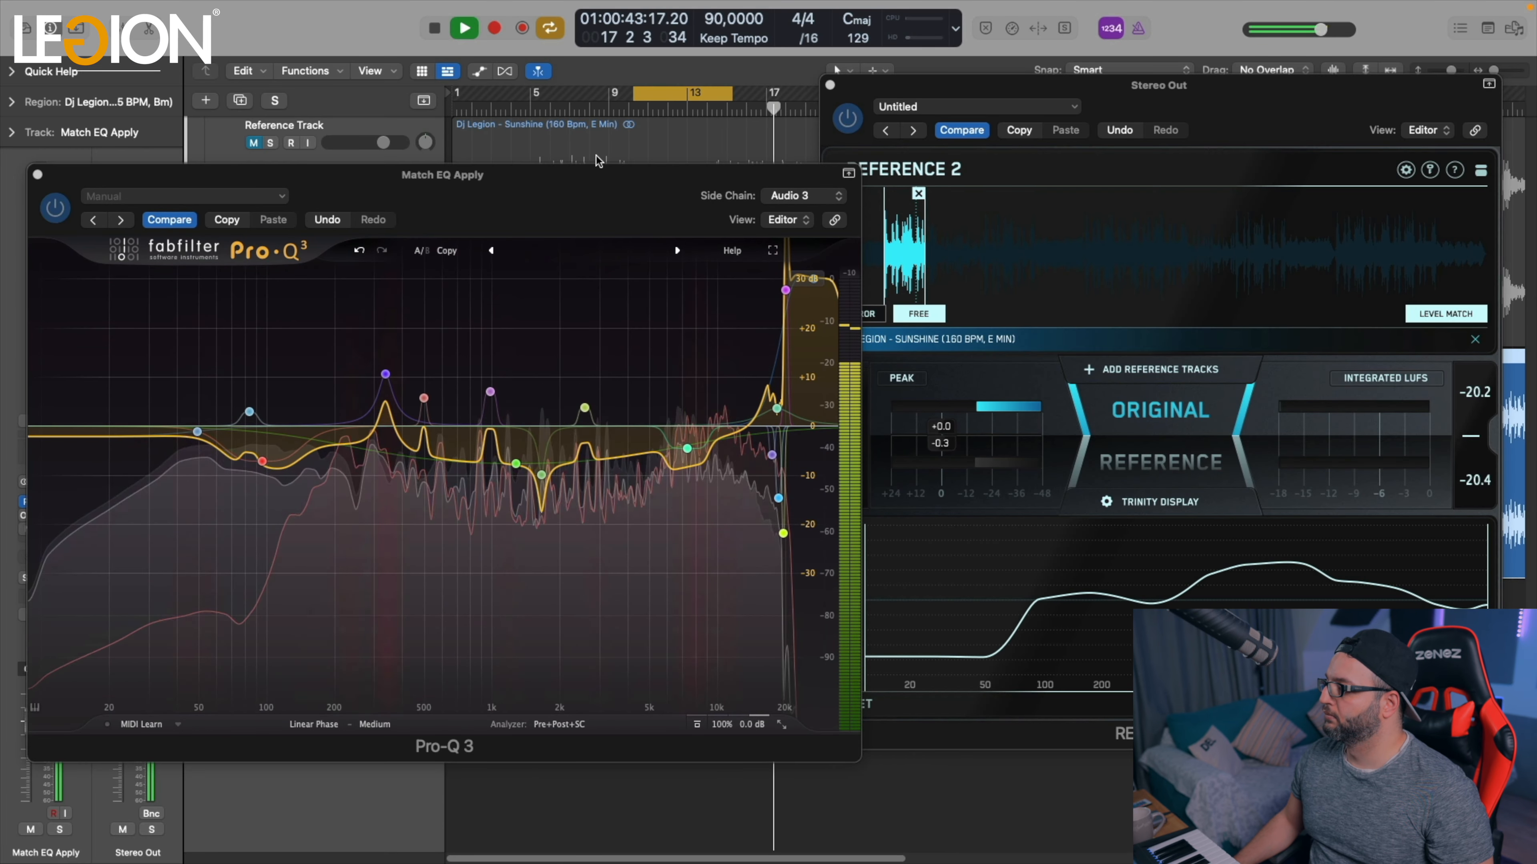
Step: Compare the Pro-Q 3 matched track with the reference by repeatedly switching between original and reference during looped playback
left_click_drag(628, 189, 625, 171)
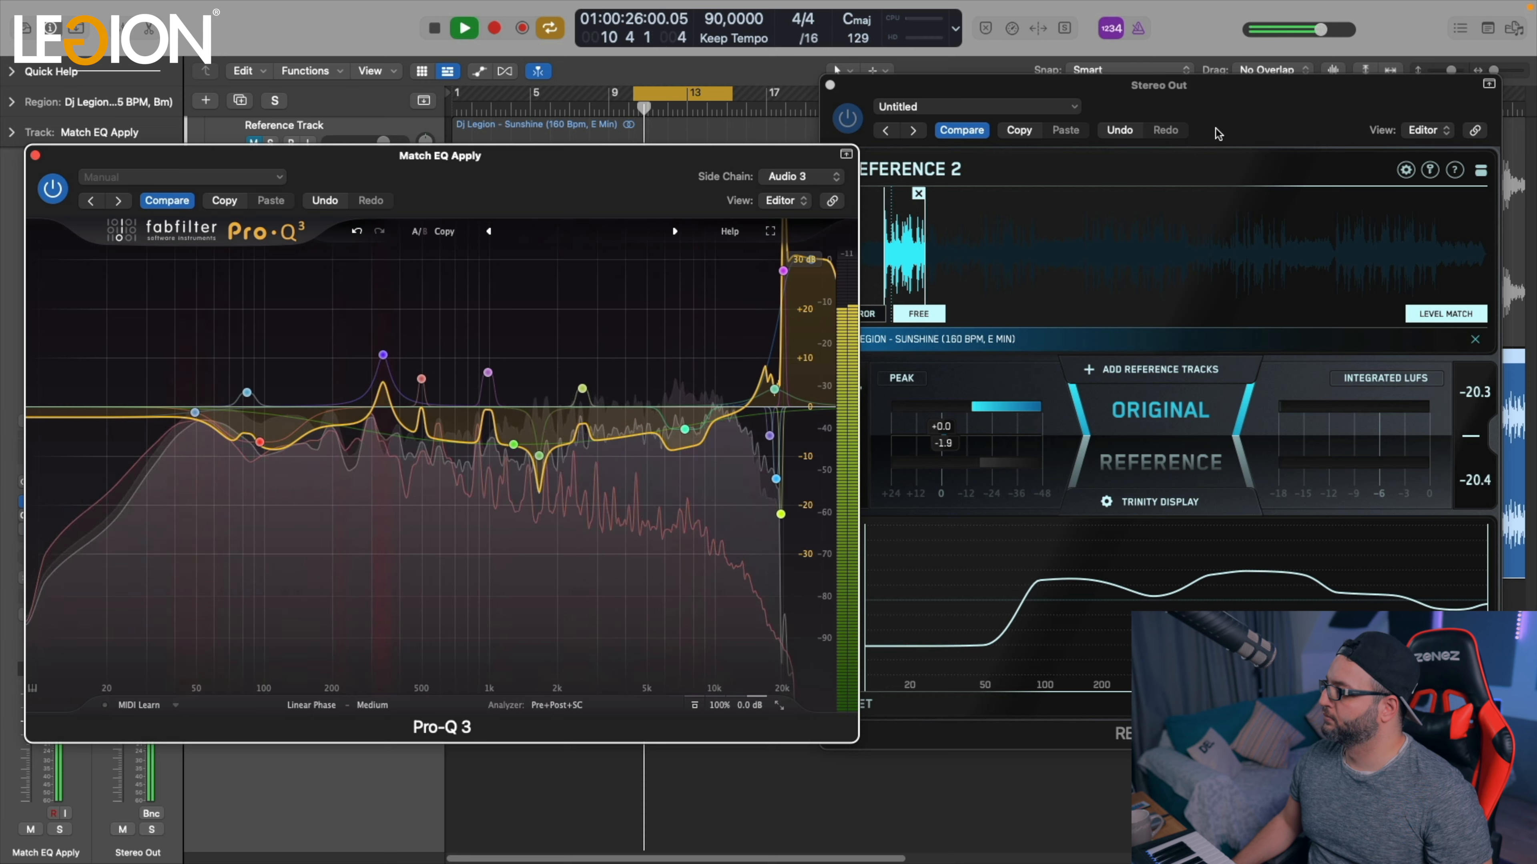
left_click(1221, 248)
left_click(1166, 417)
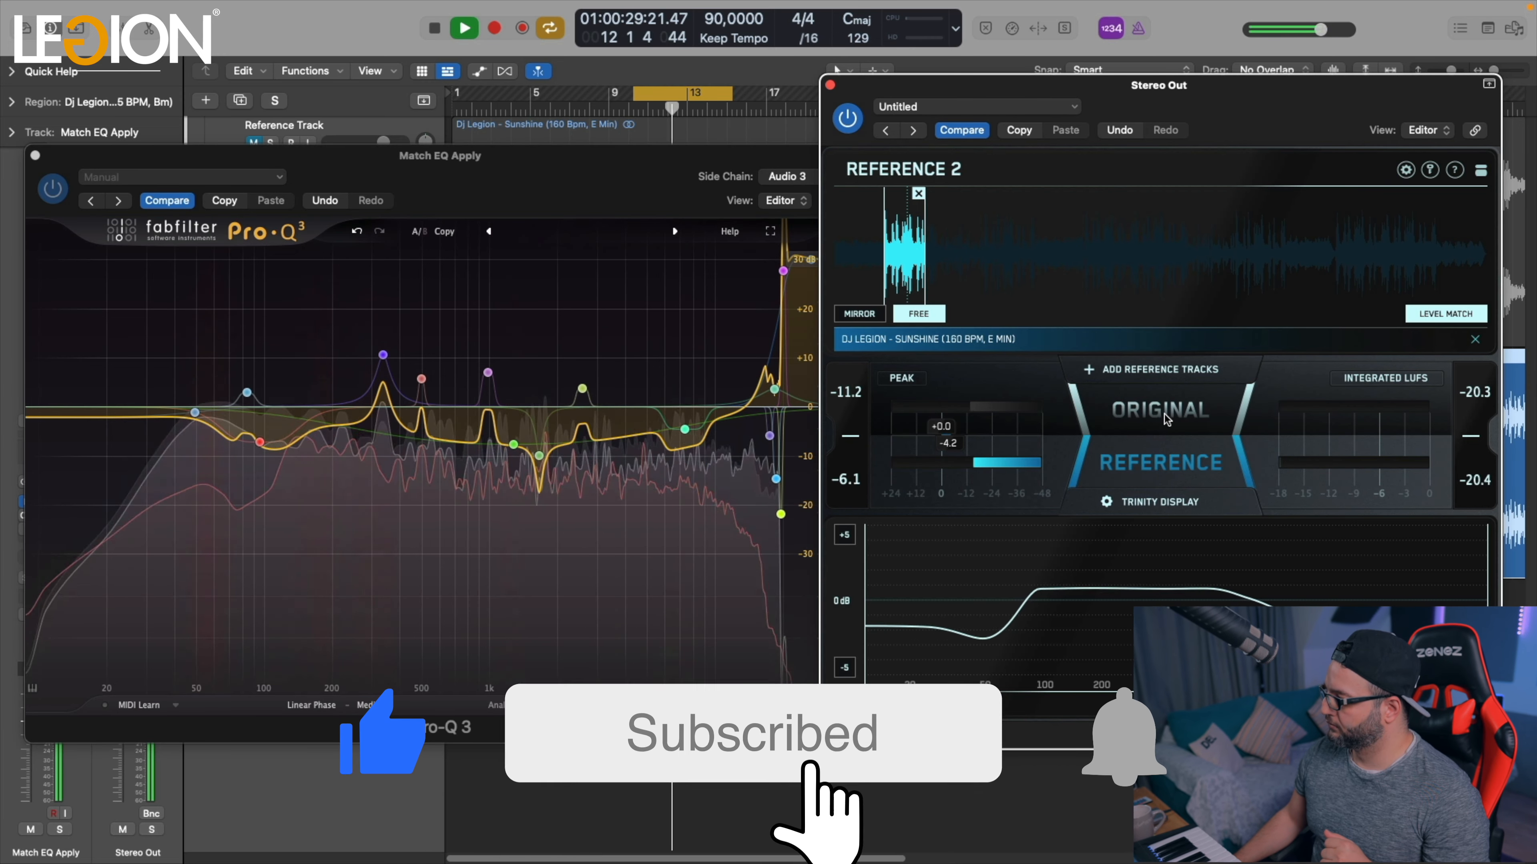
left_click(1164, 414)
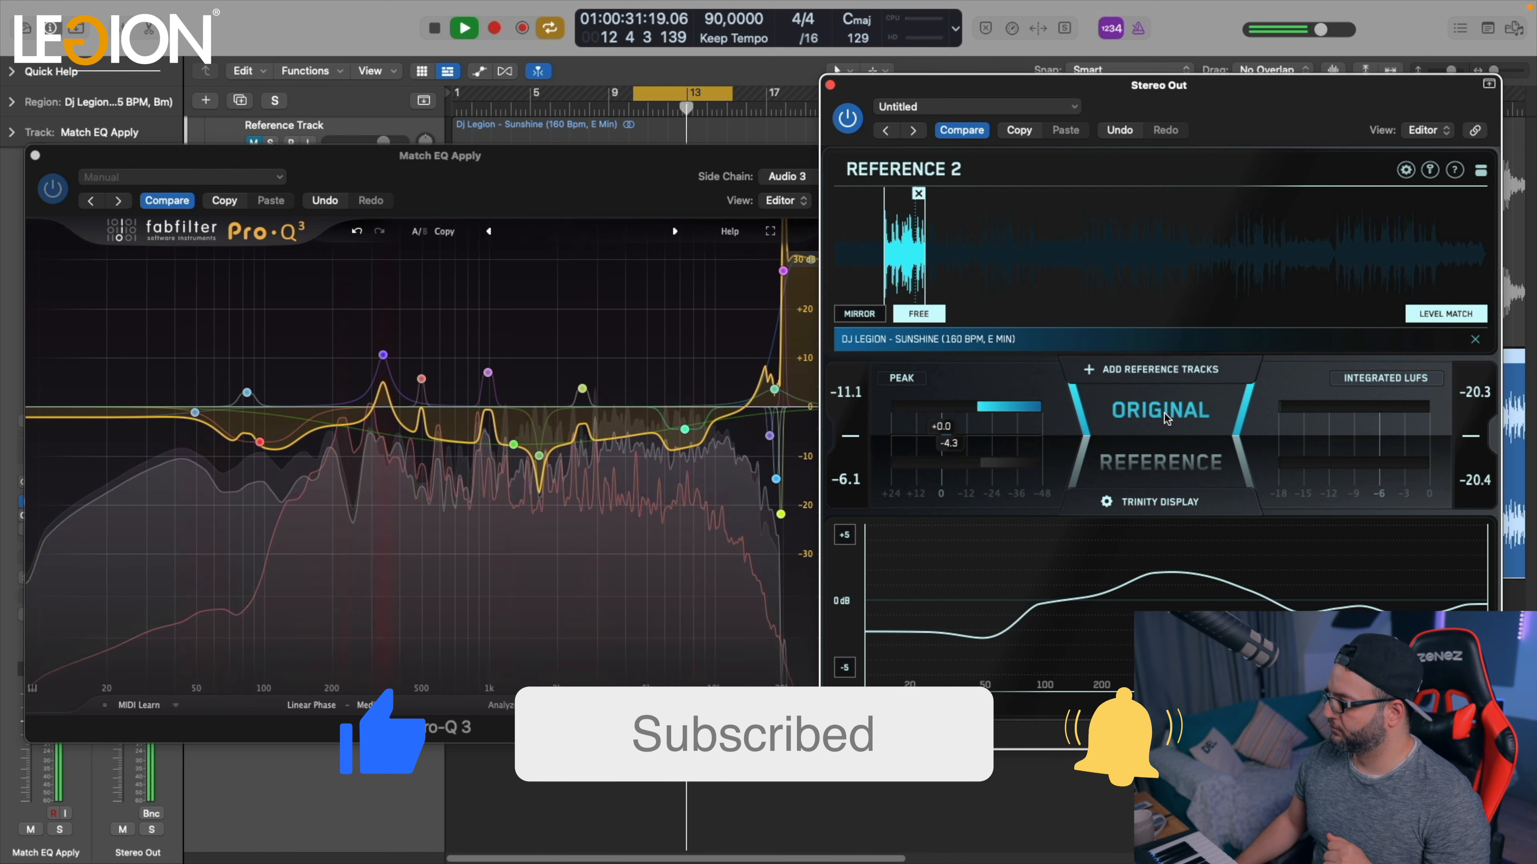
left_click(1164, 414)
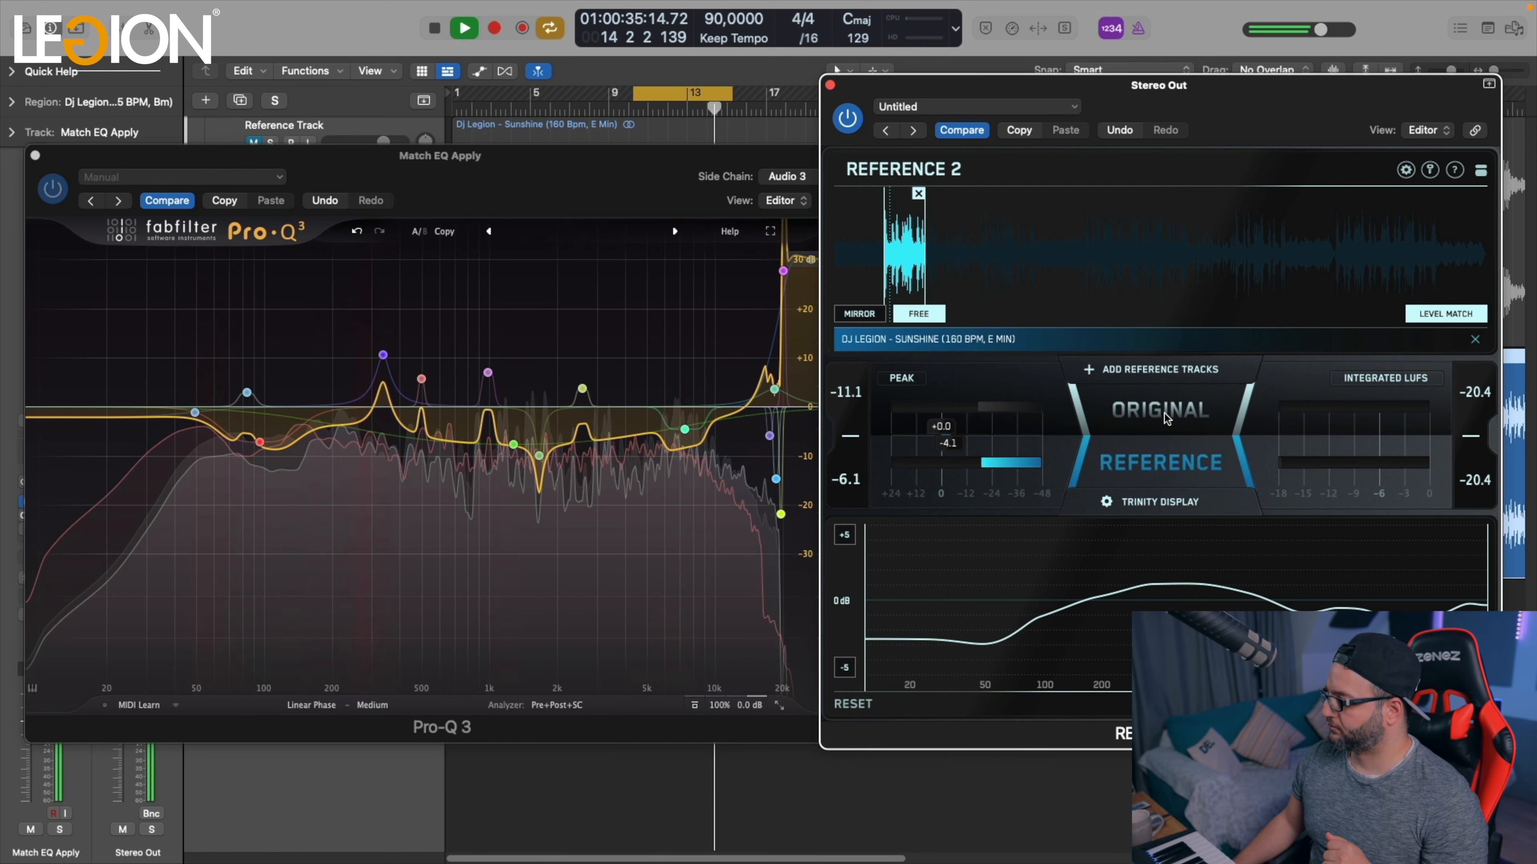
left_click(1165, 413)
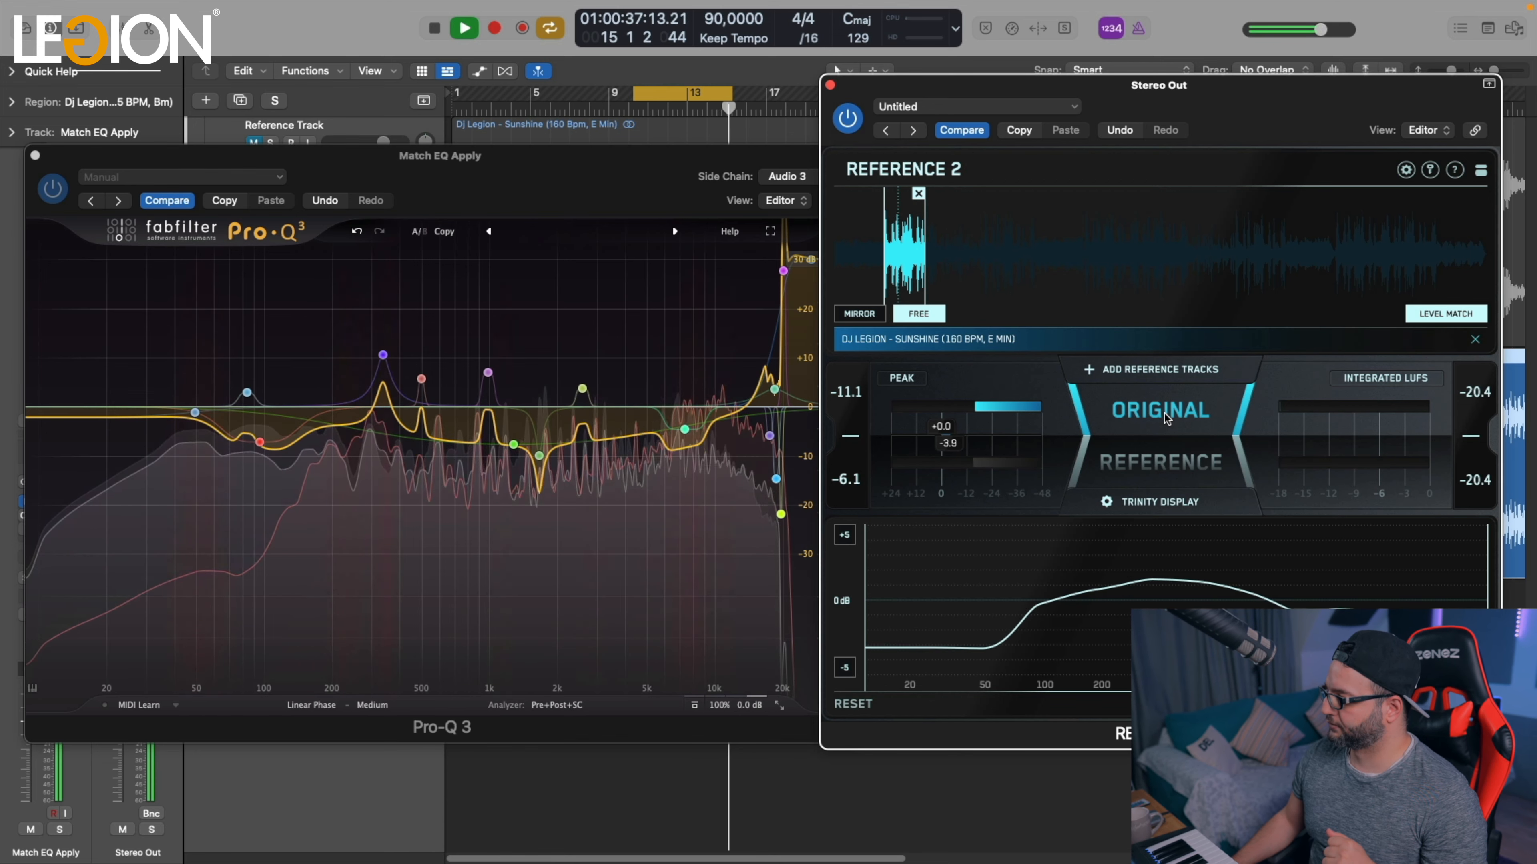
left_click(1164, 413)
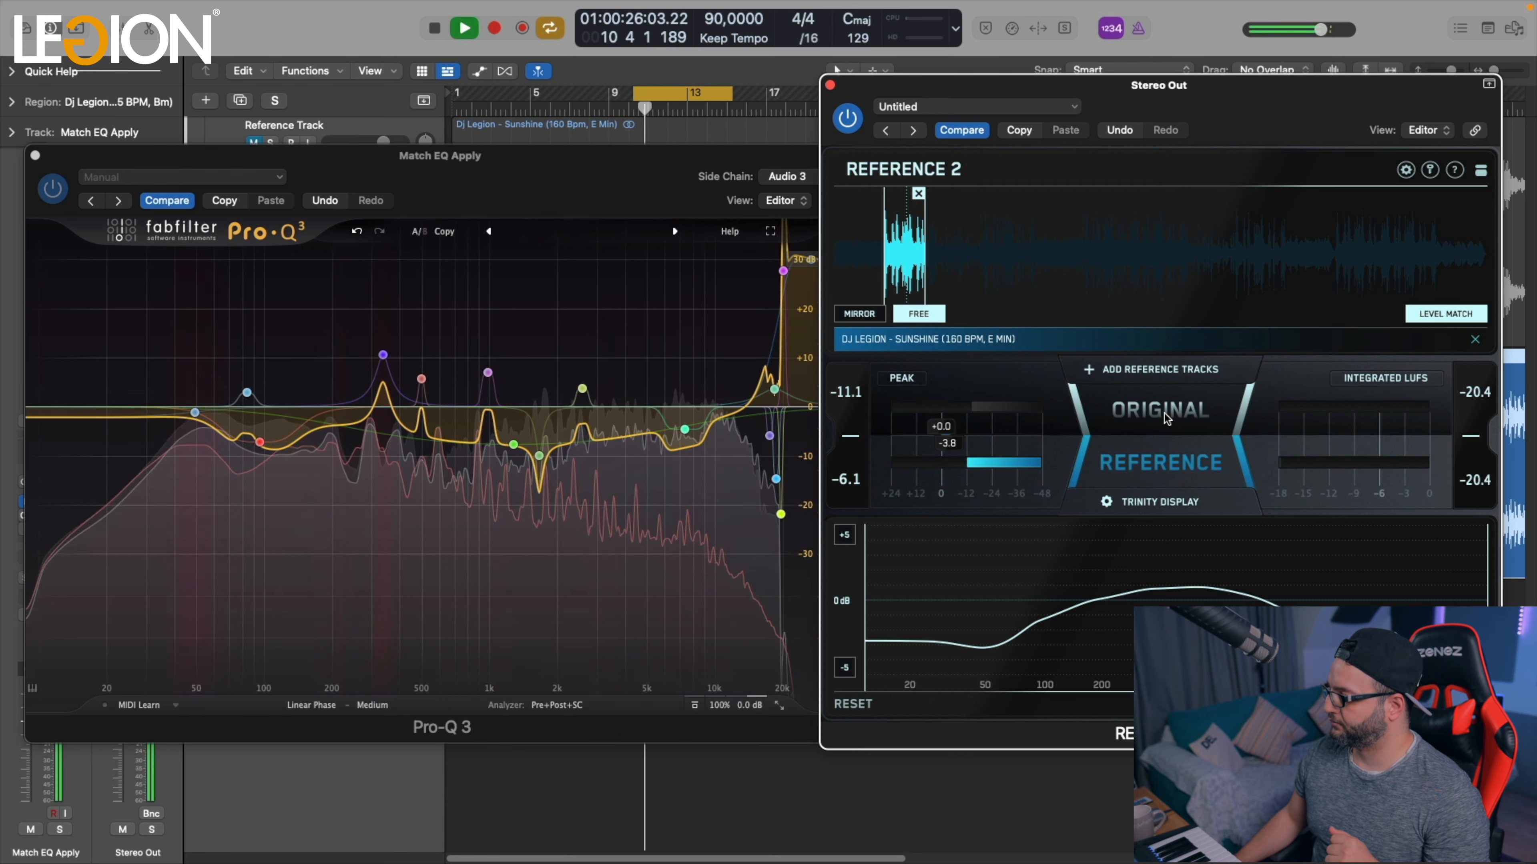
left_click(1165, 413)
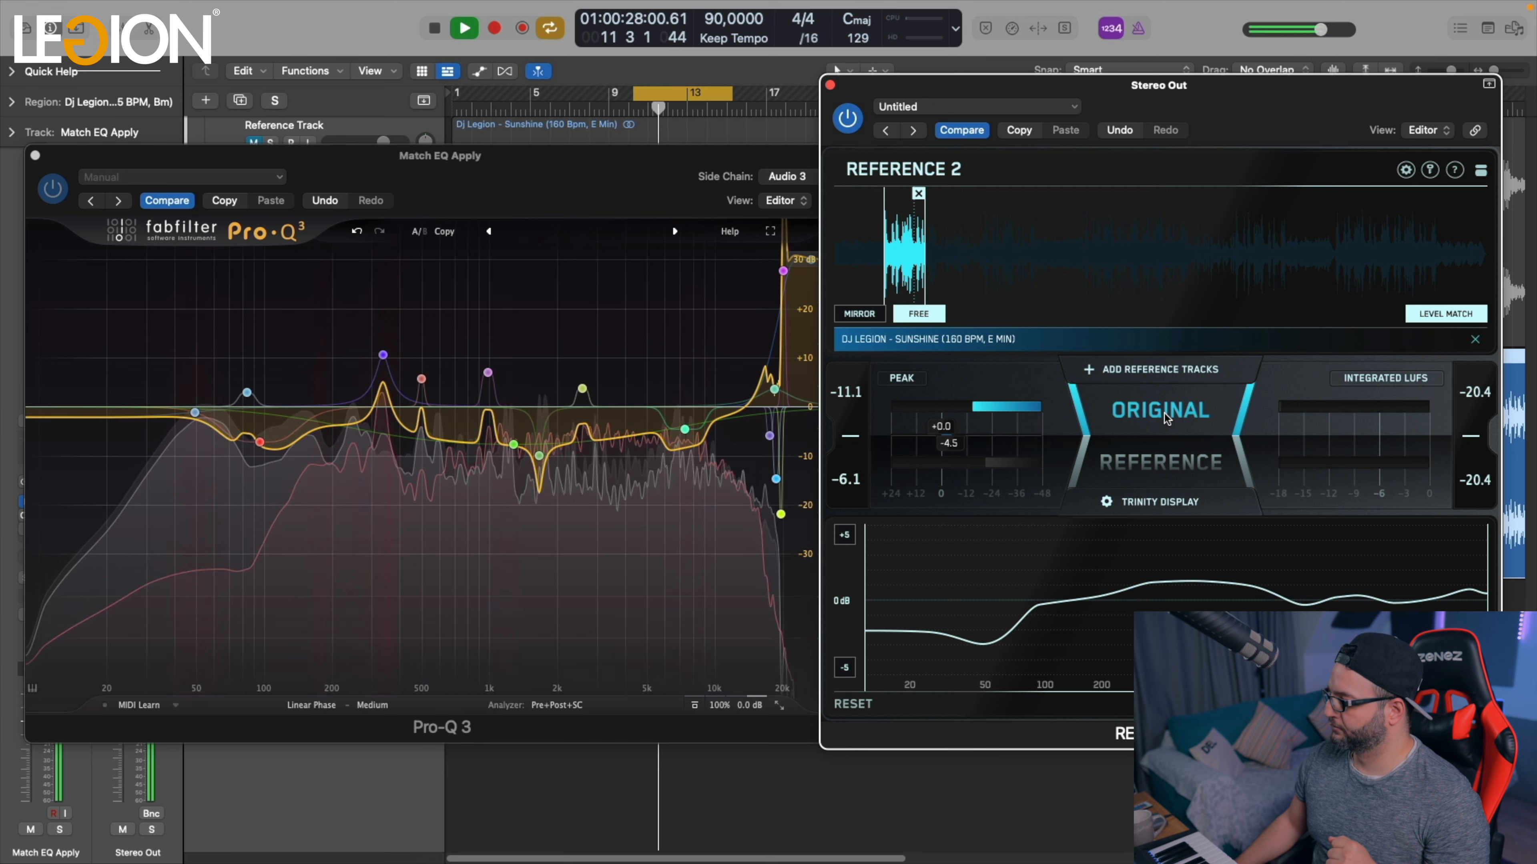
left_click(1164, 414)
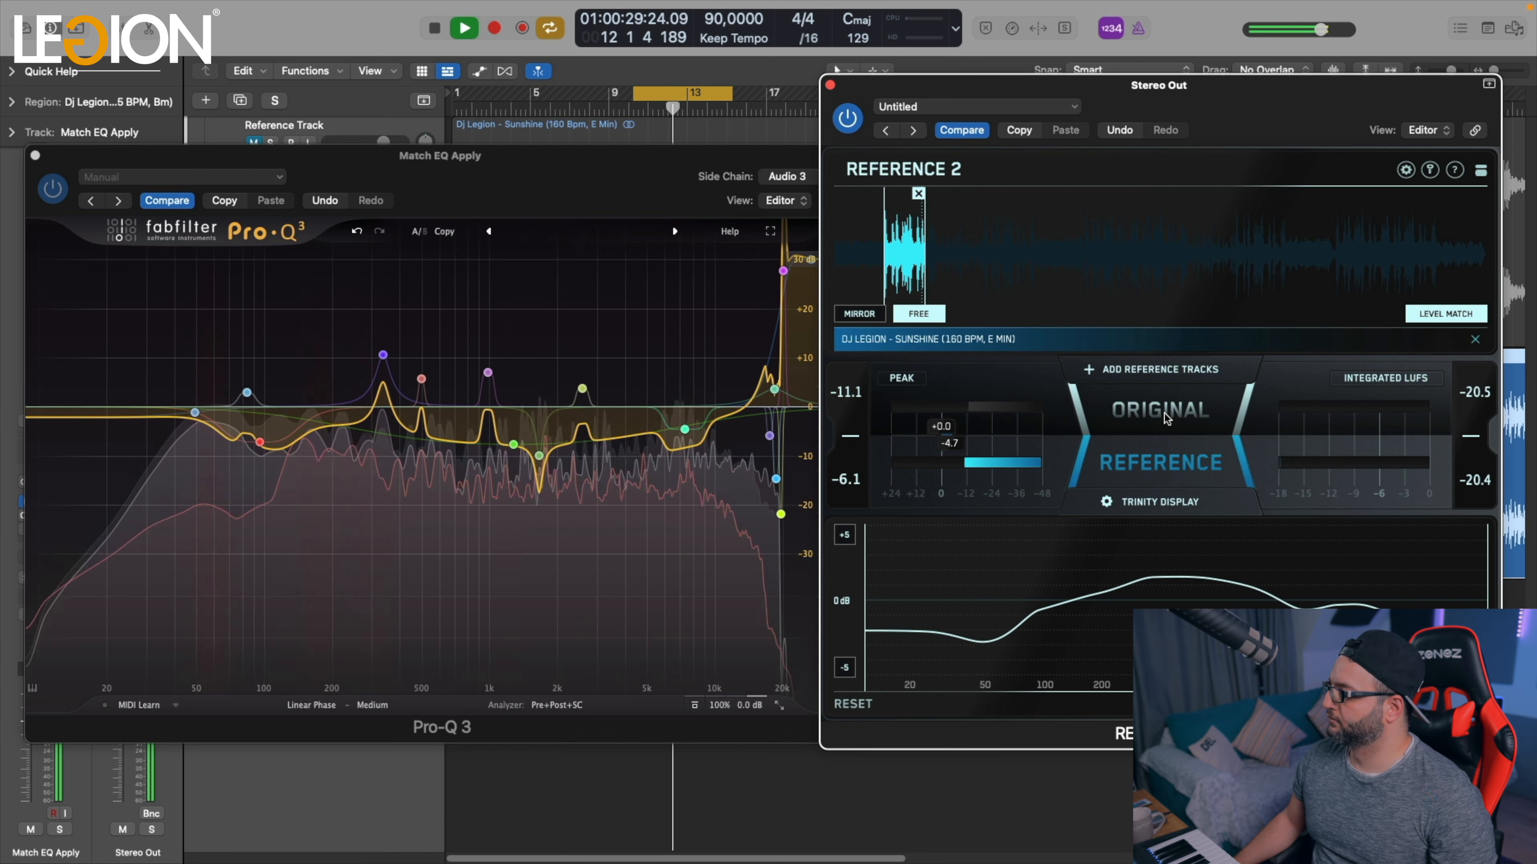
left_click(1165, 413)
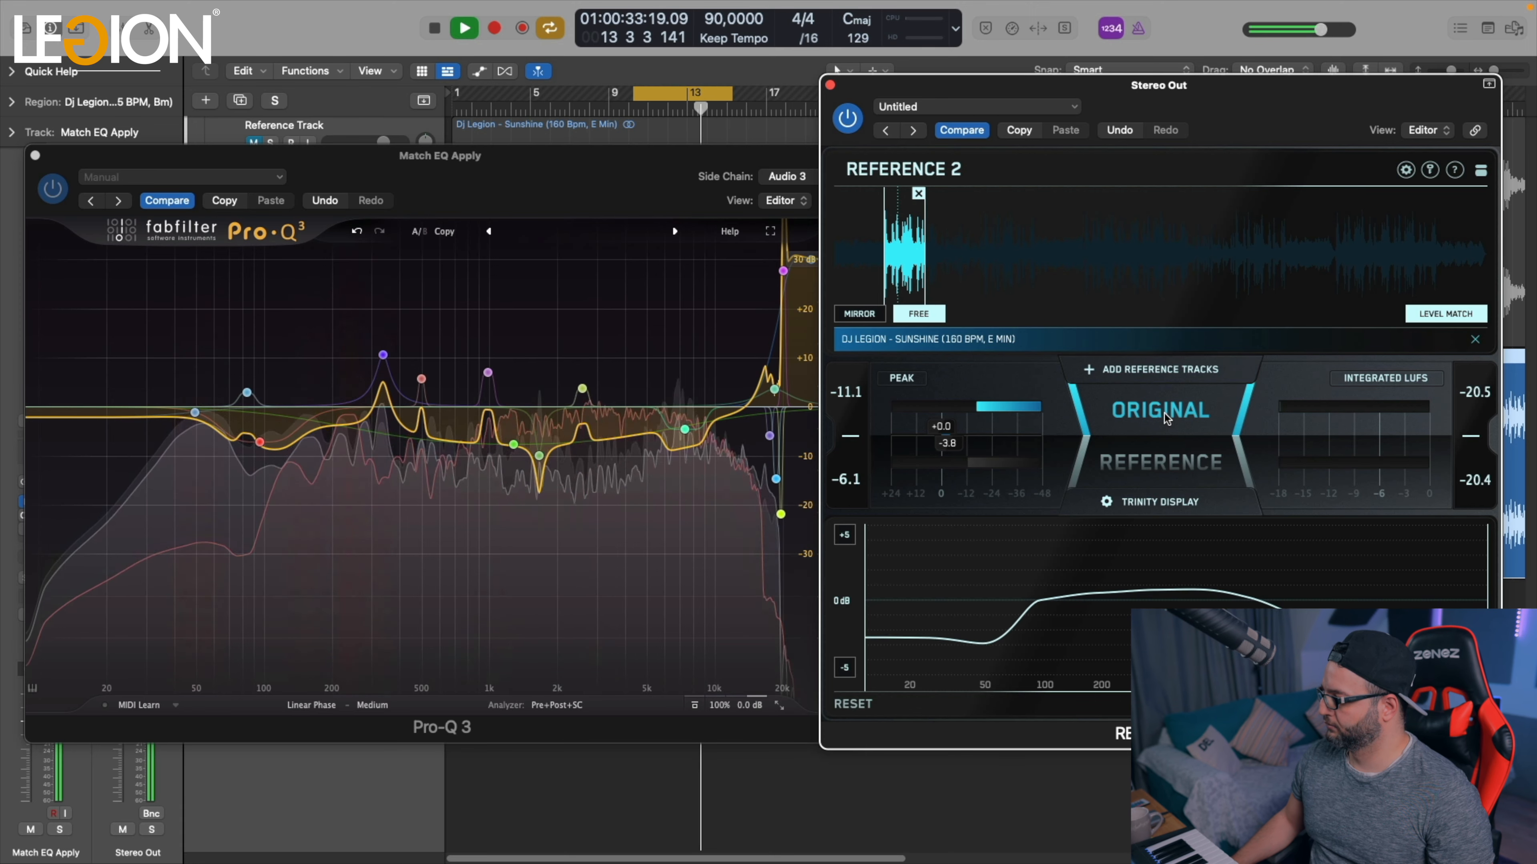
Step: Continue comparing the Pro-Q 3 matched original with the Sunshine reference in Reference 2 during looped playback
left_click(1164, 414)
left_click(1165, 413)
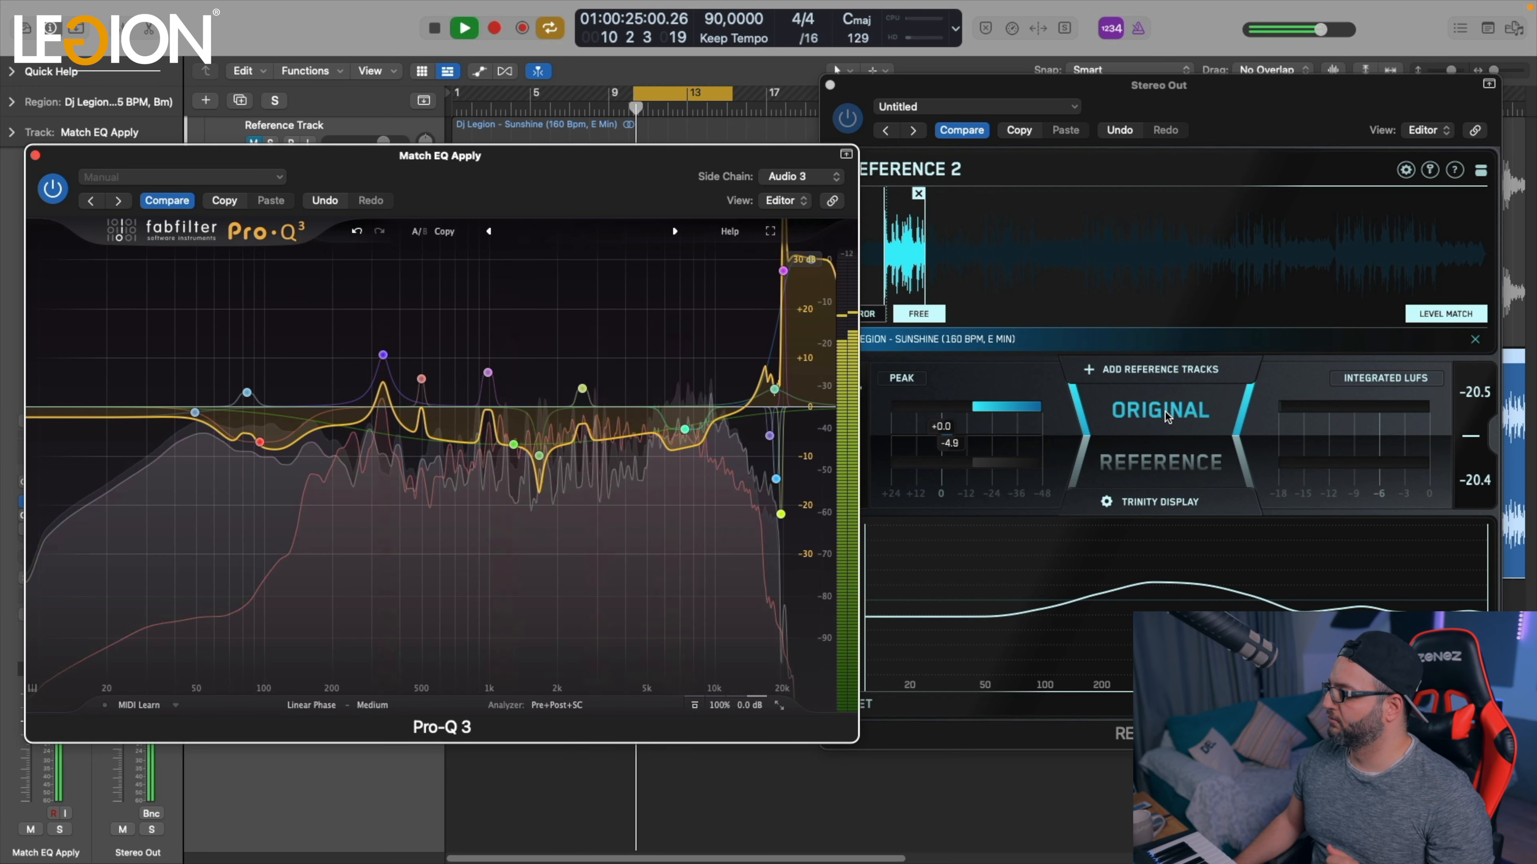
left_click(1166, 412)
left_click(1166, 412)
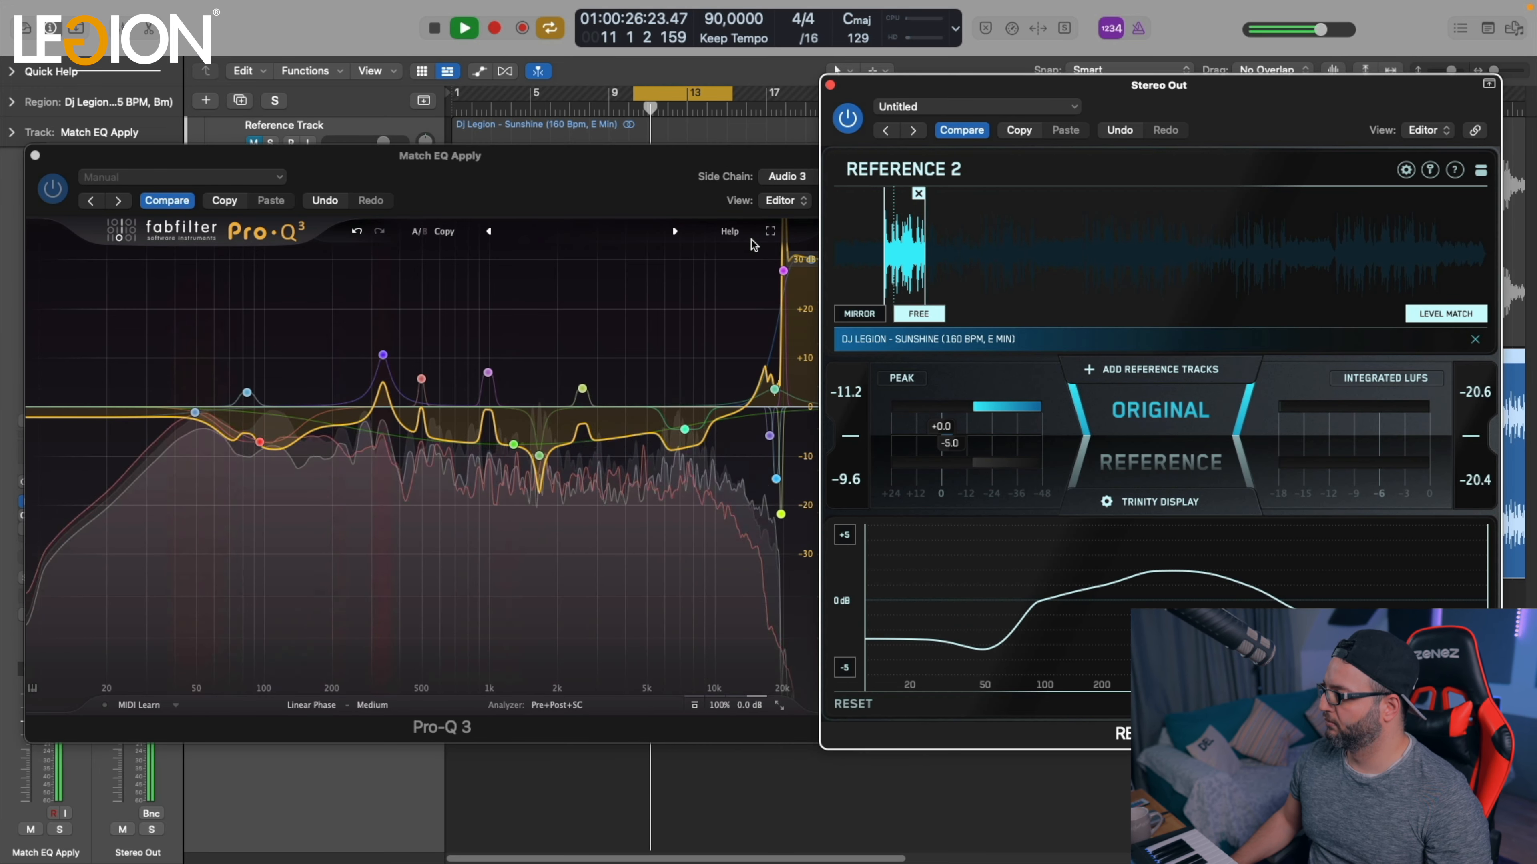
Step: Audition the matched curve by repeatedly bypassing and re-enabling Pro-Q 3 while the loop plays, leaving it enabled
left_click(673, 169)
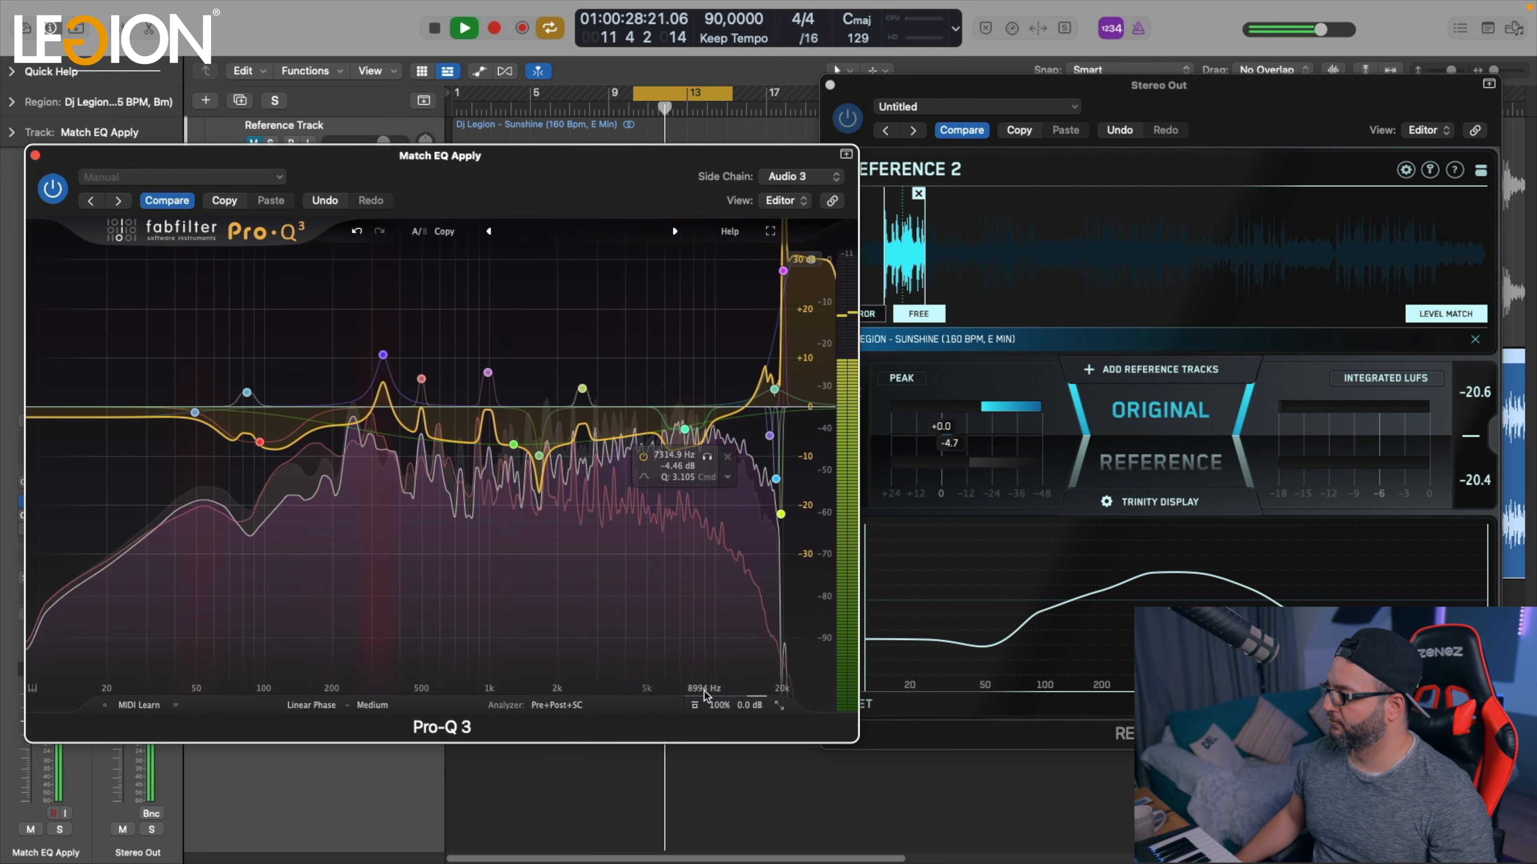
left_click(695, 705)
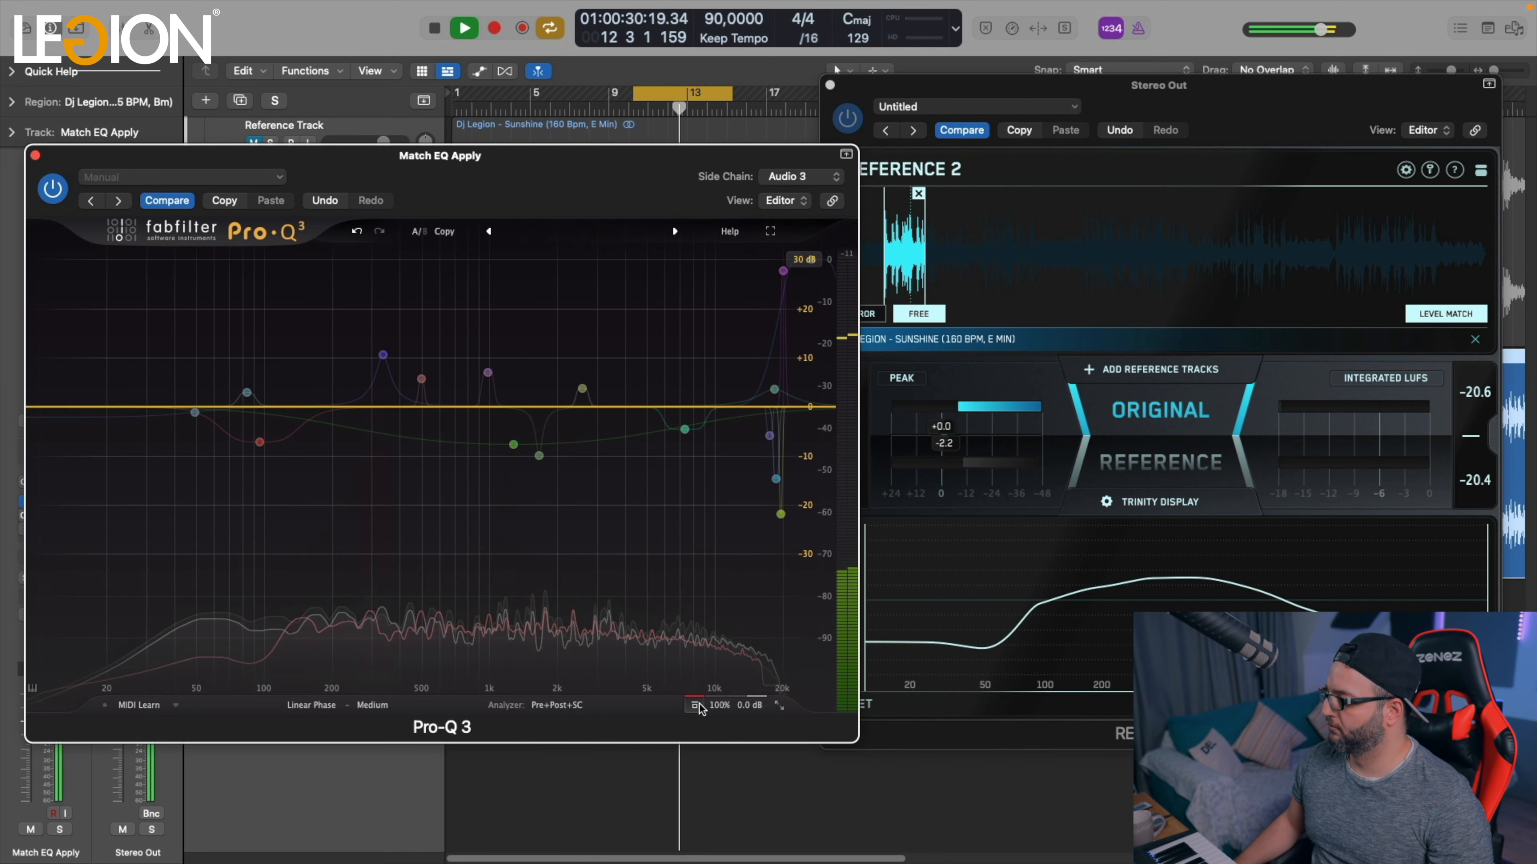
left_click(697, 706)
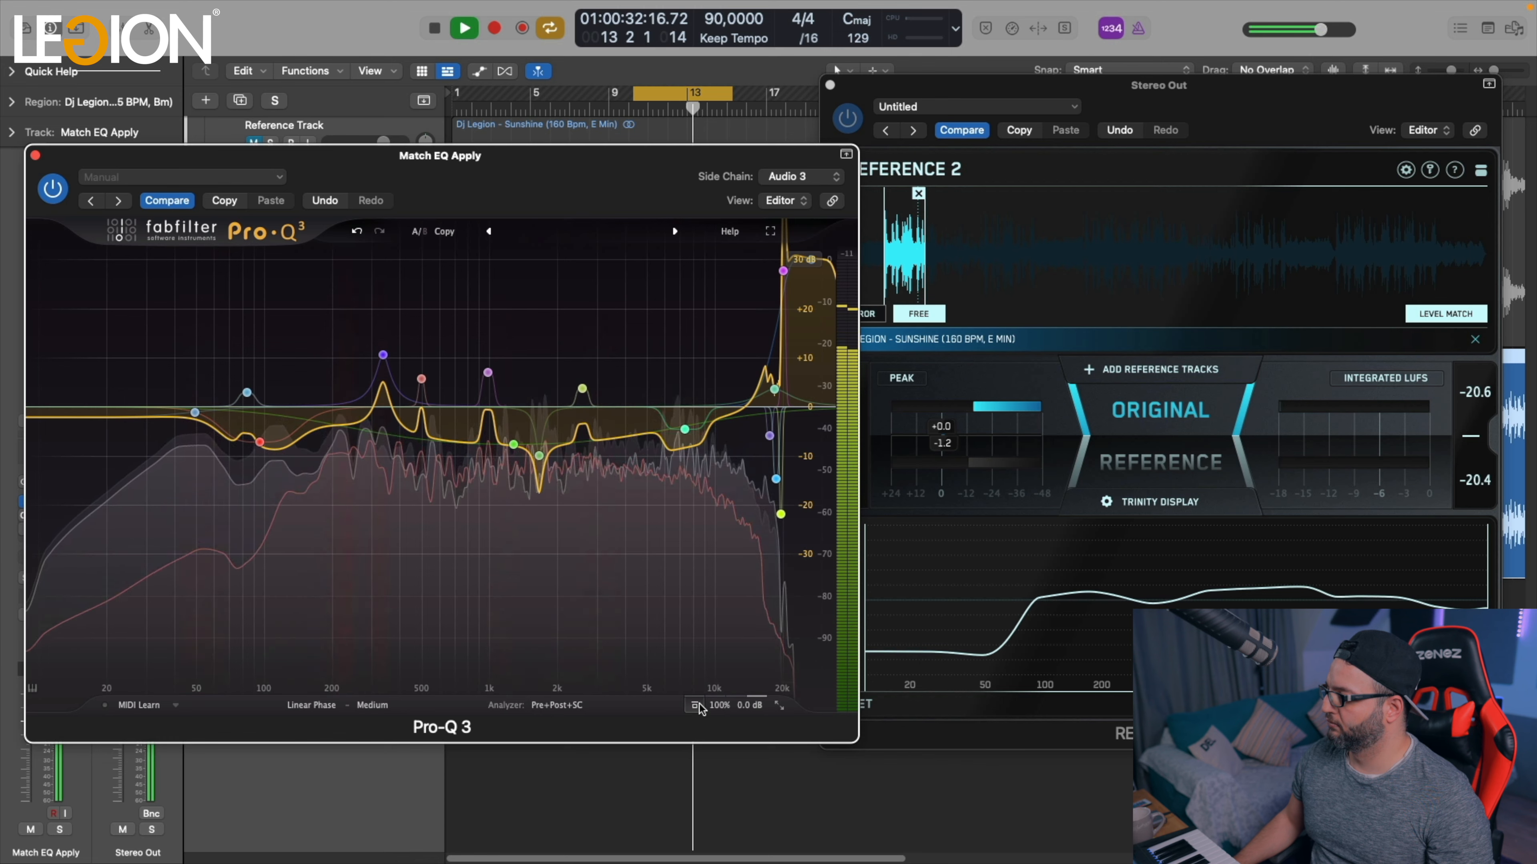
left_click(698, 705)
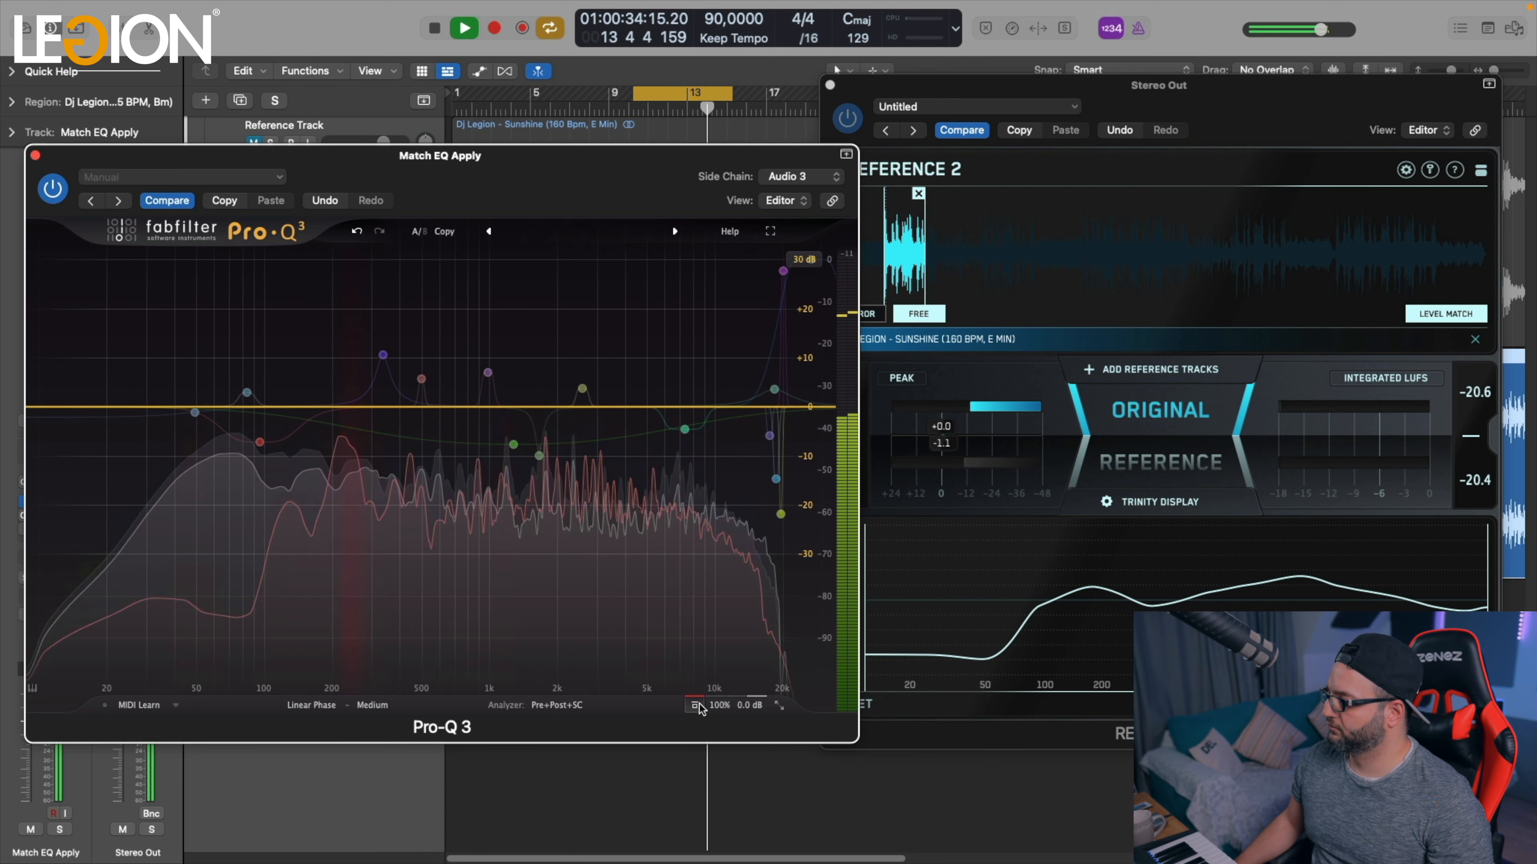
left_click(698, 705)
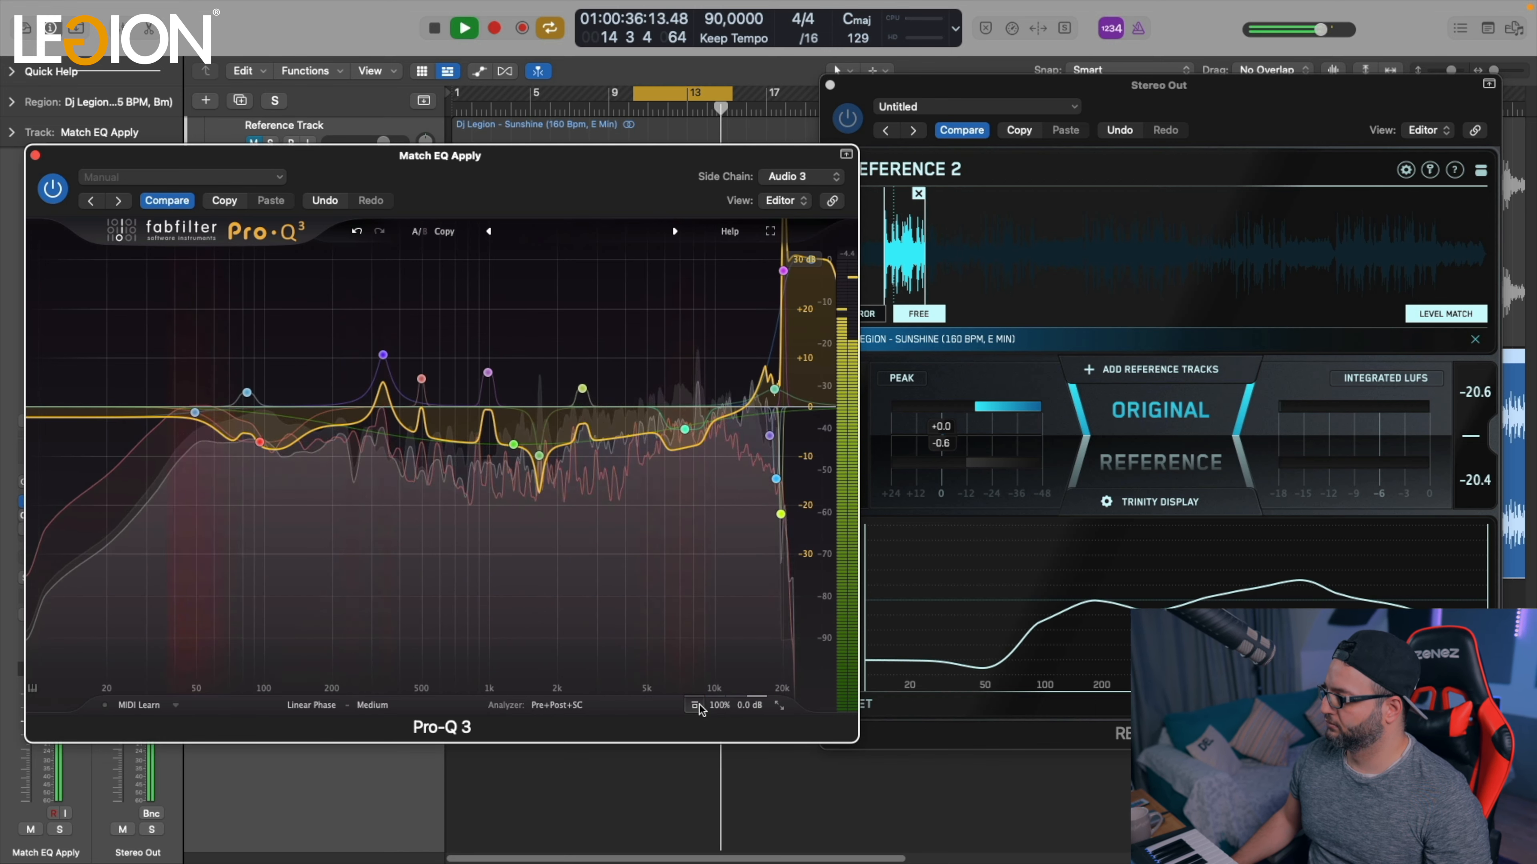
left_click(699, 706)
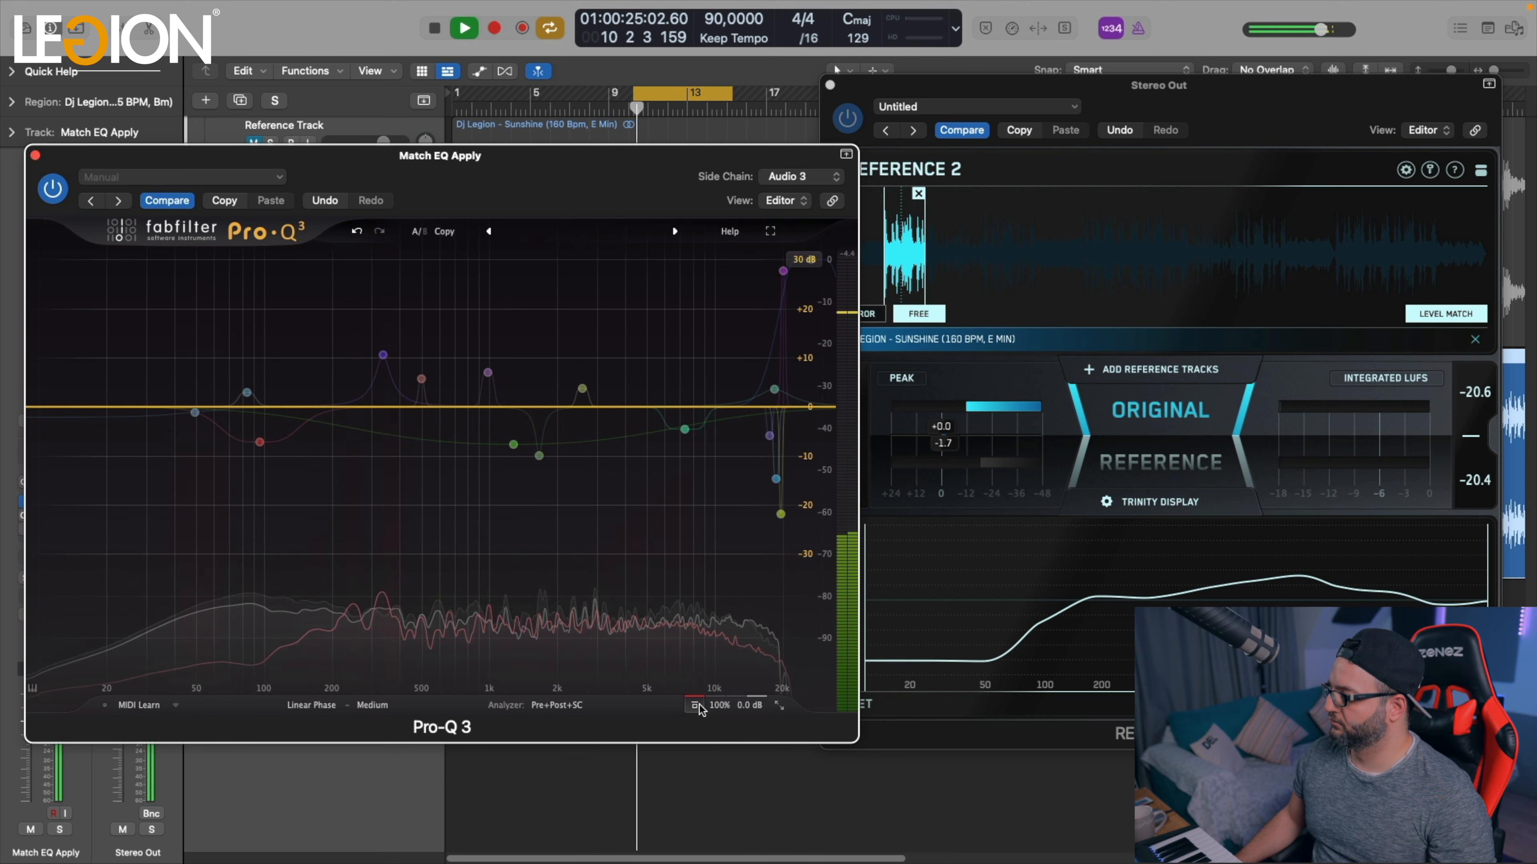
left_click(699, 705)
Step: Switch Reference 2 between the reference and the original again to judge the re-enabled Pro-Q 3 match
left_click(1126, 416)
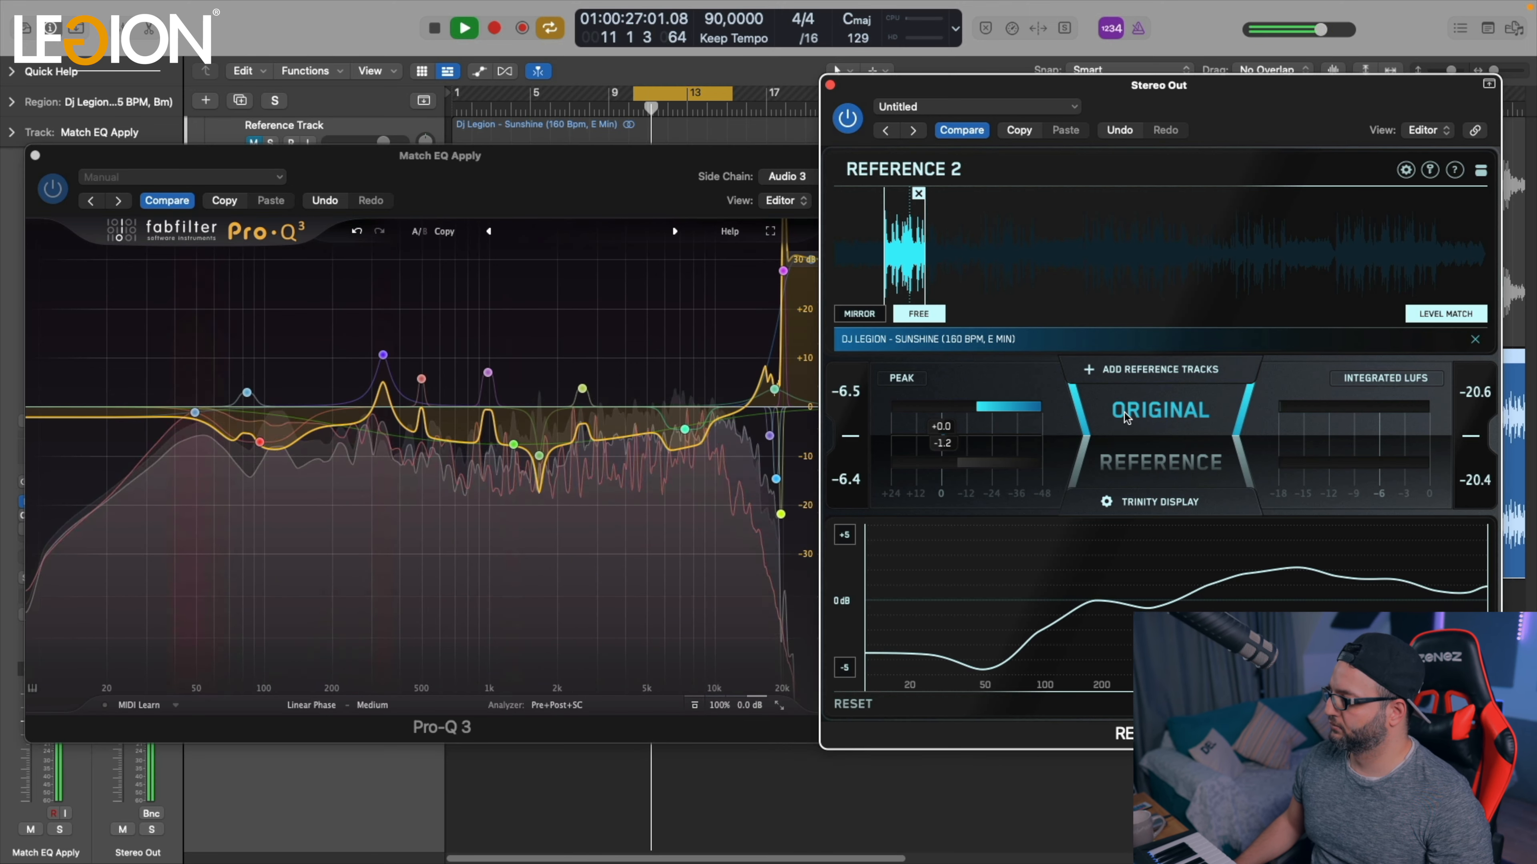
left_click(1126, 416)
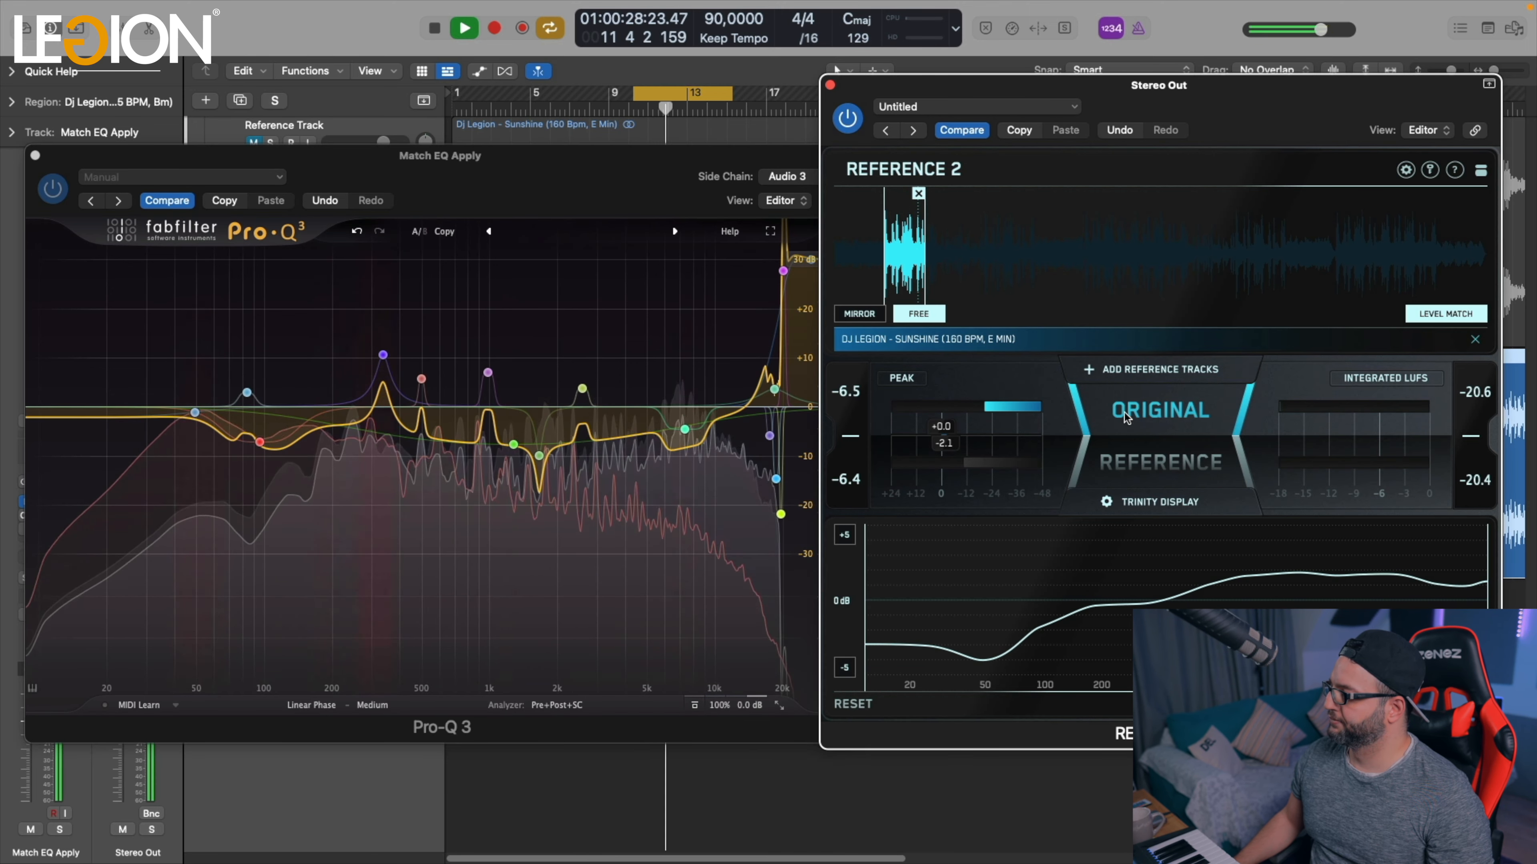
left_click(1126, 416)
left_click(1127, 417)
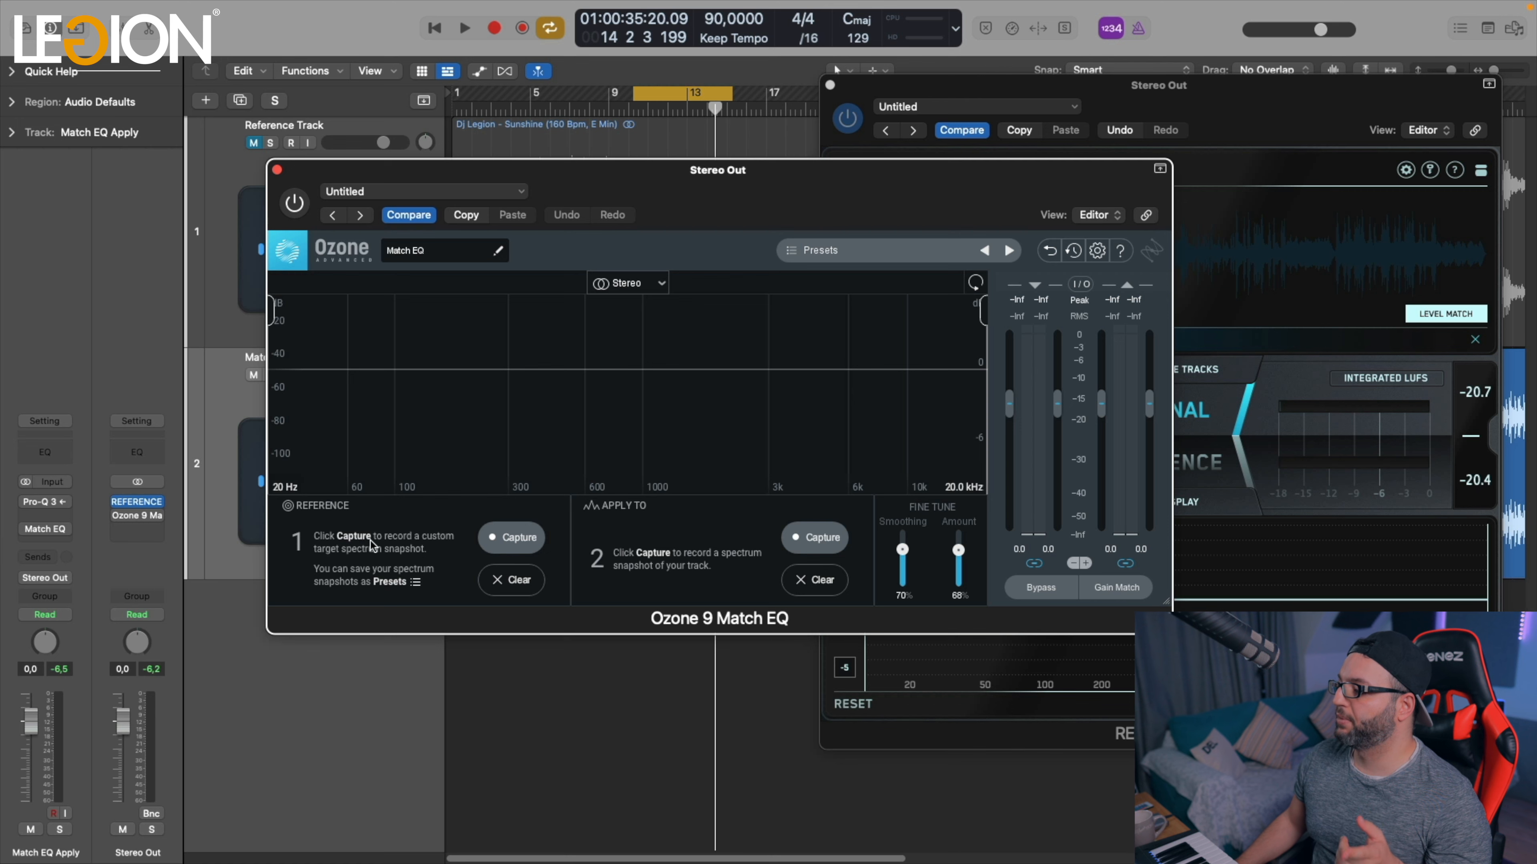
Step: Play the Sunshine reference from bar 10 through Reference 2 and enable Ozone 9 Match EQ on the Stereo Out
left_click(1270, 116)
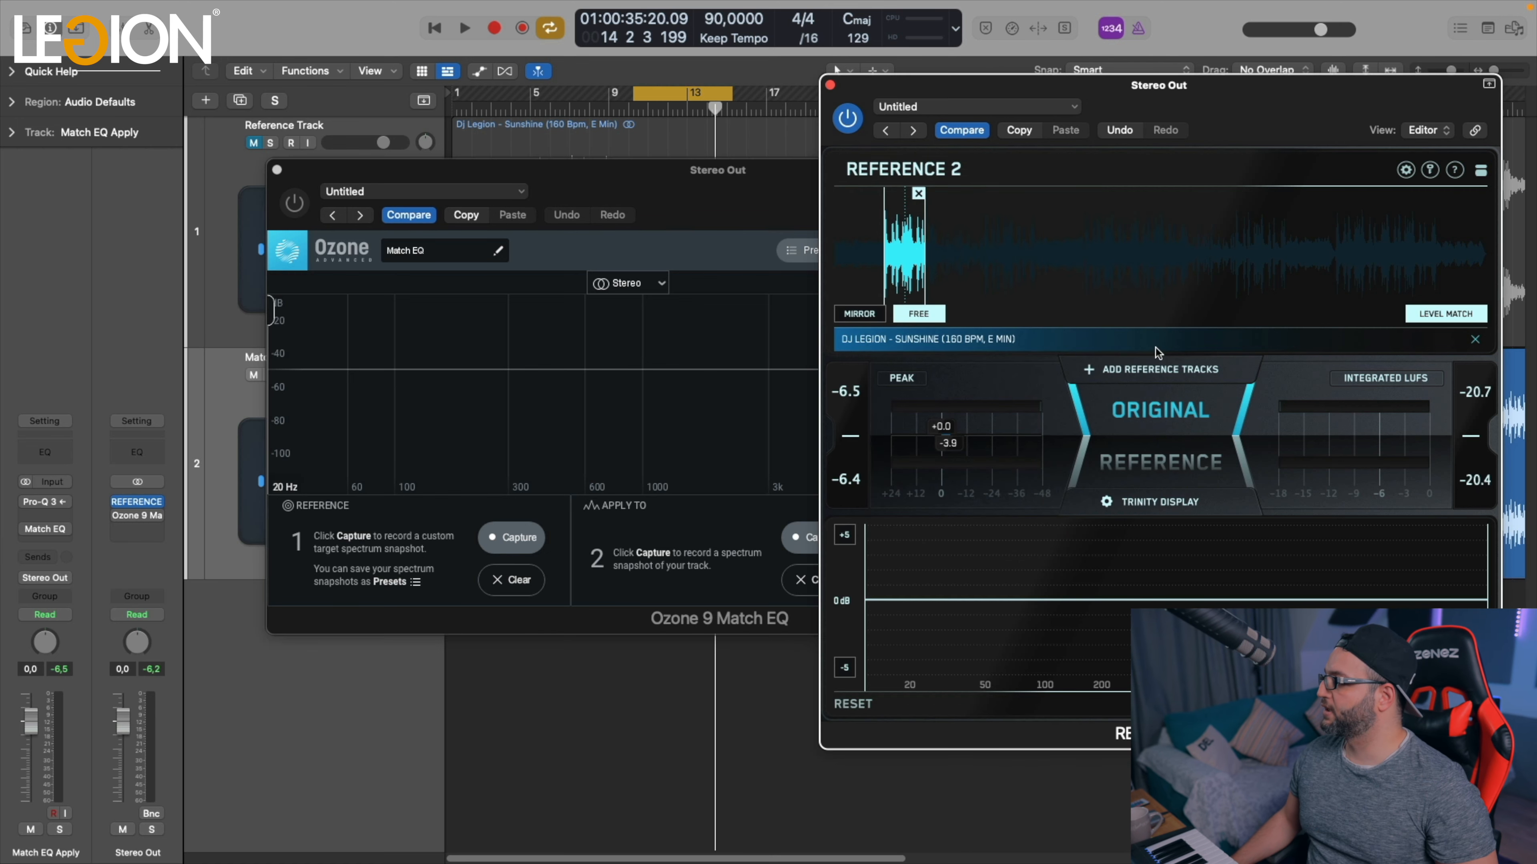
left_click(1149, 427)
key("space")
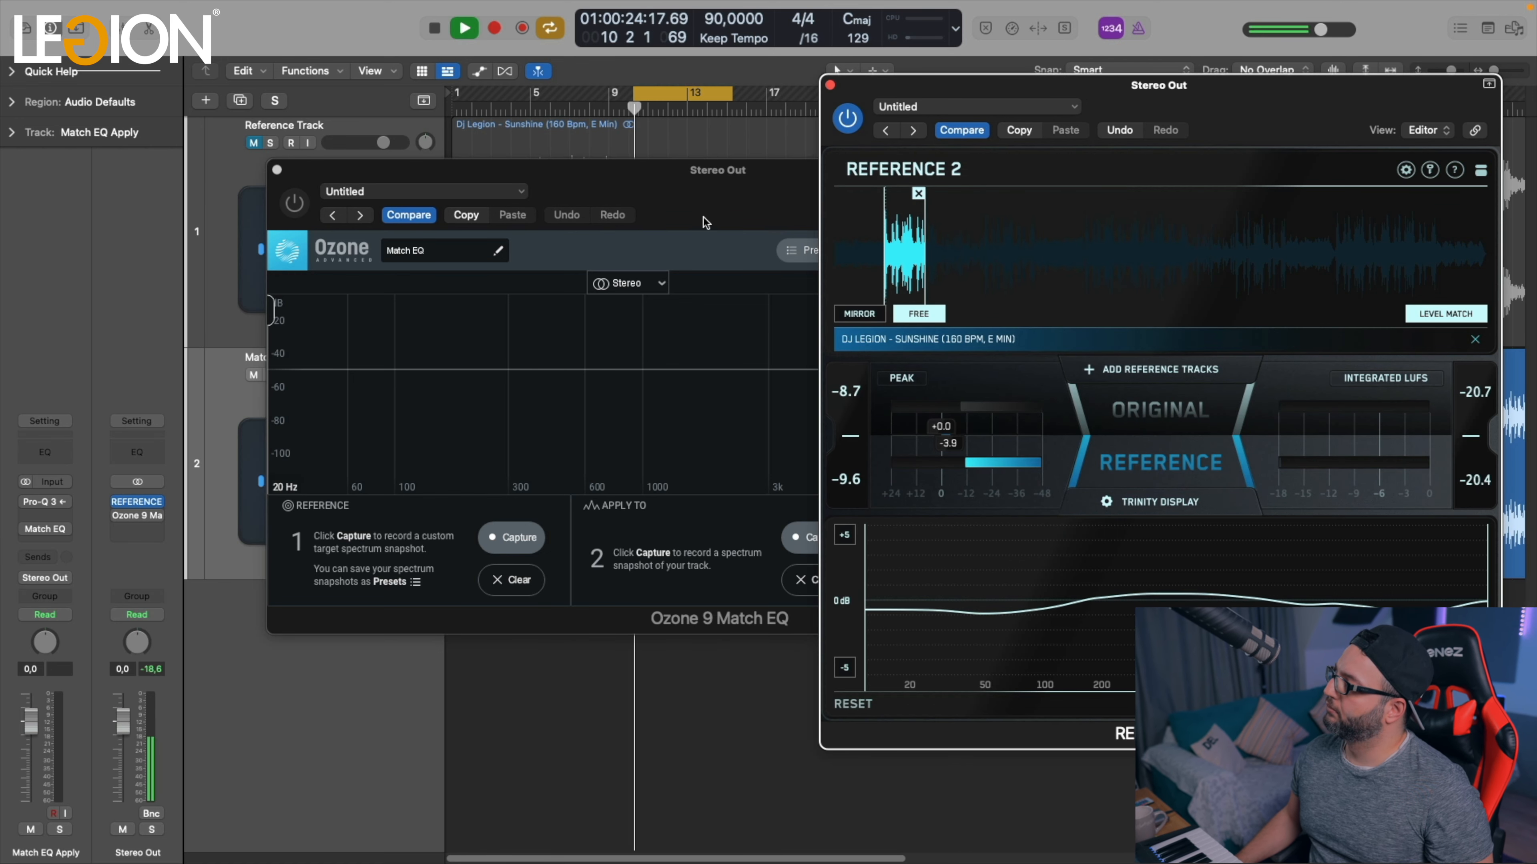
left_click(282, 280)
left_click(295, 202)
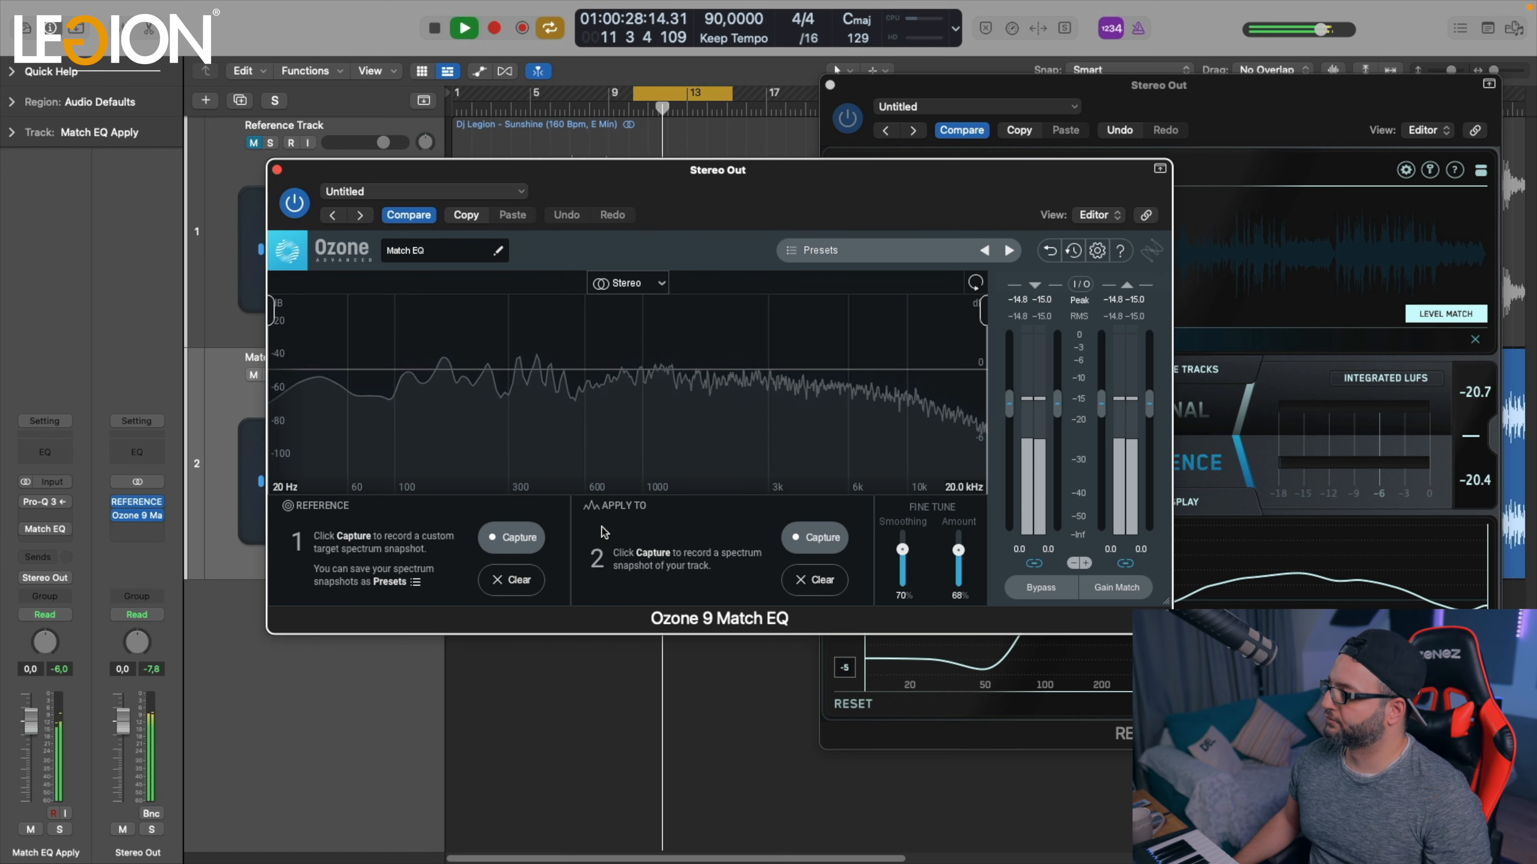
Step: Capture the playing track's spectrum as the Ozone 9 Match EQ reference and separate the two plugin windows
left_click(528, 543)
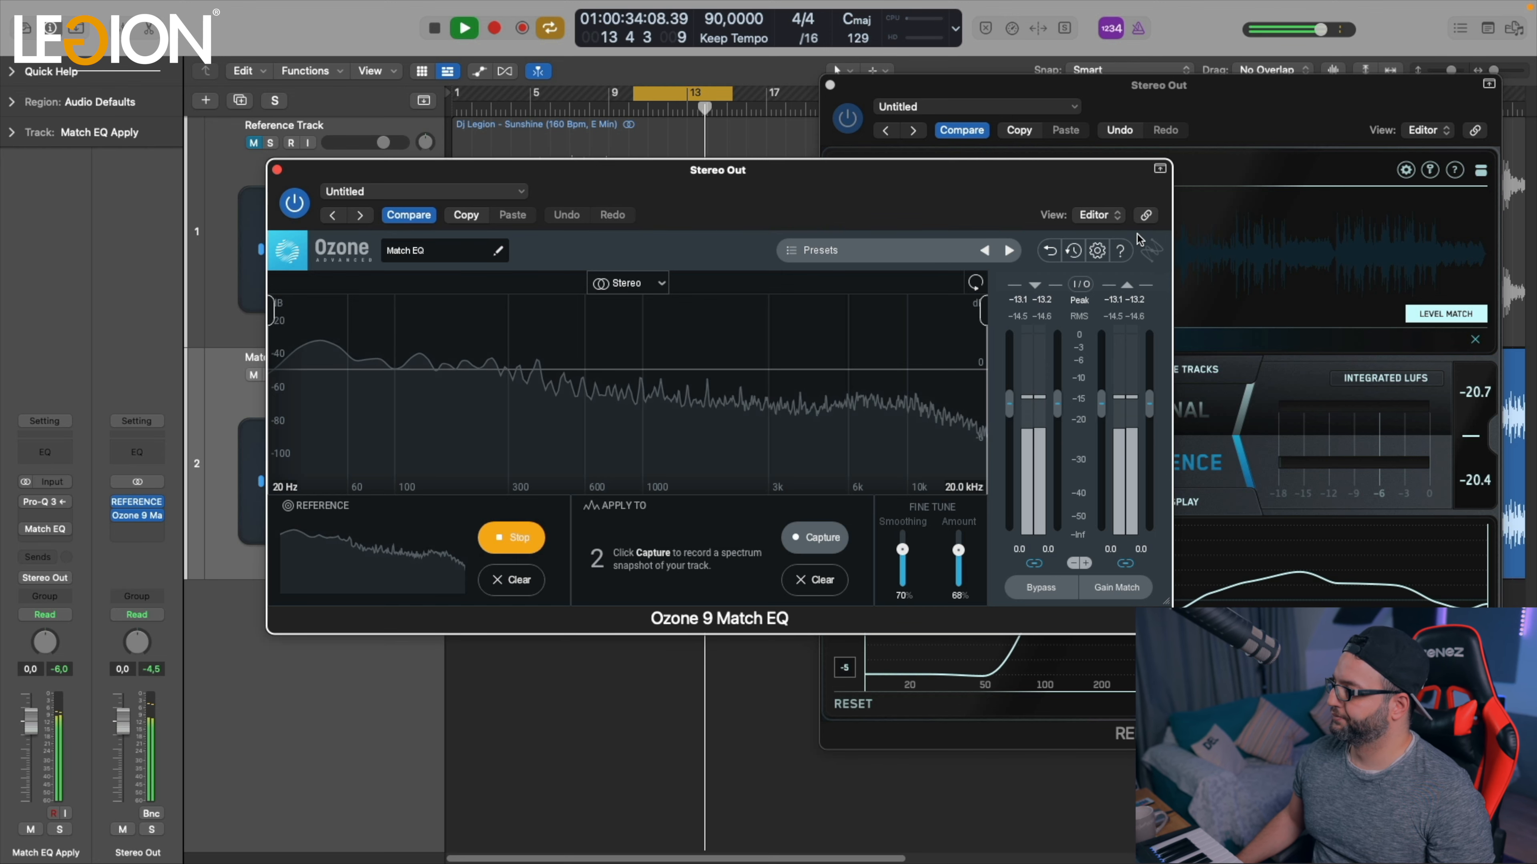
left_click_drag(985, 182, 775, 173)
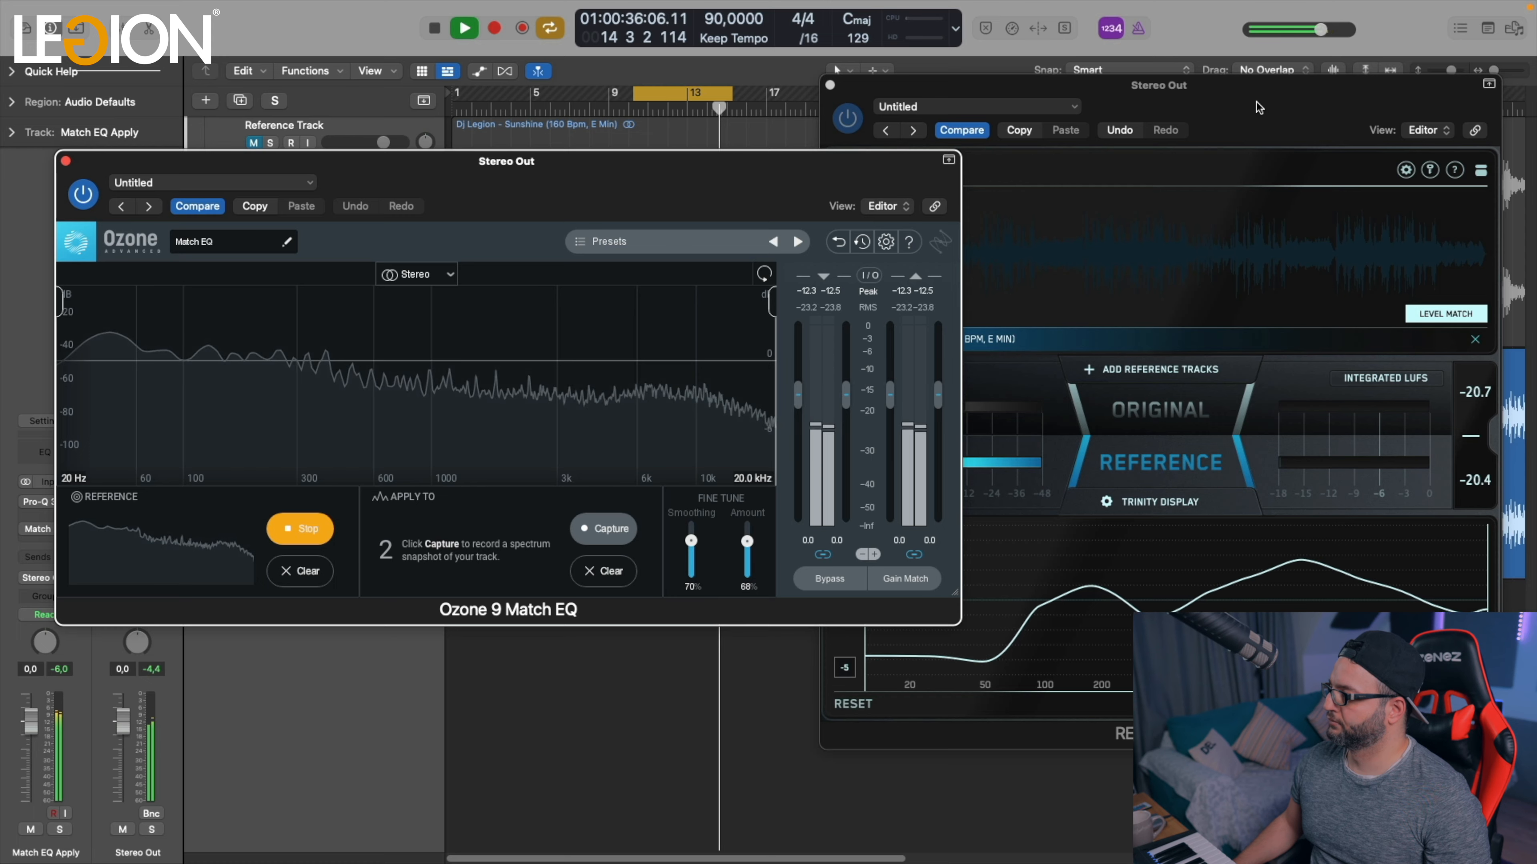
left_click_drag(1259, 104, 1280, 104)
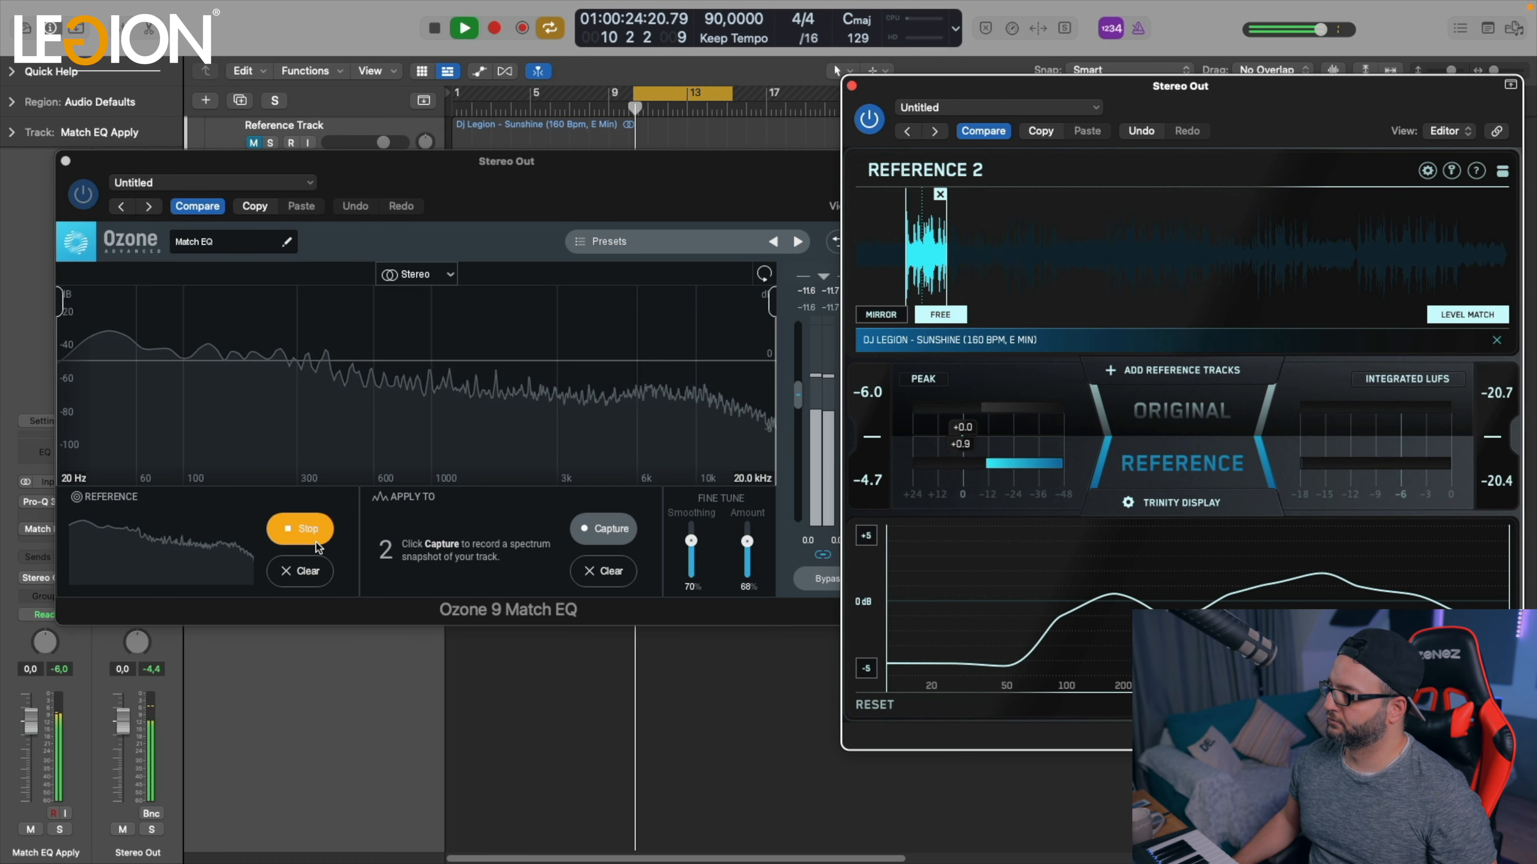
left_click(303, 537)
left_click(300, 530)
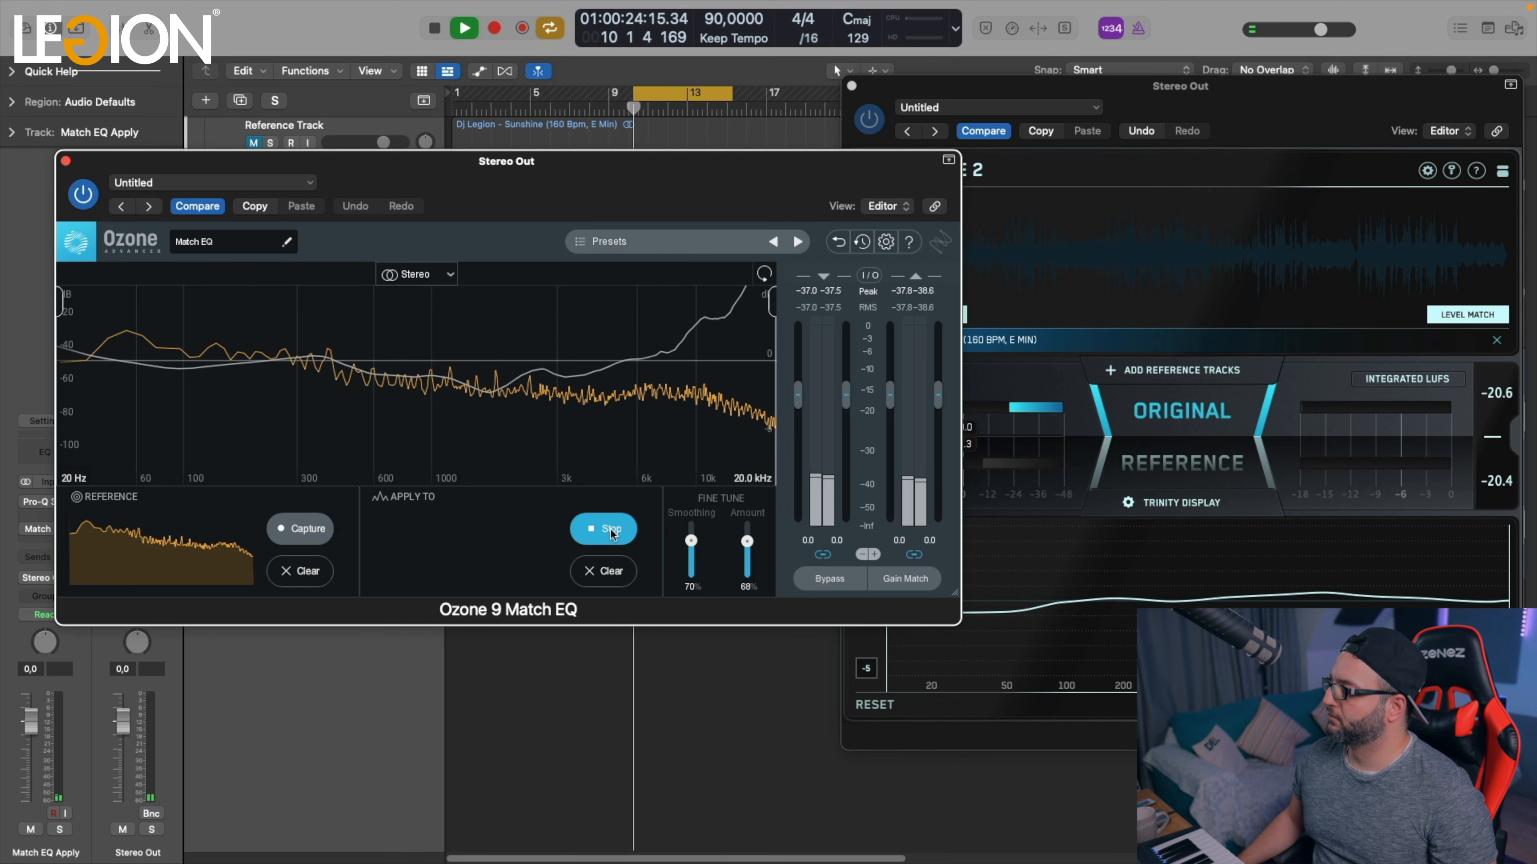
Step: Capture the original track's spectrum in the Apply To section of Ozone 9 Match EQ and stop playback
left_click(610, 528)
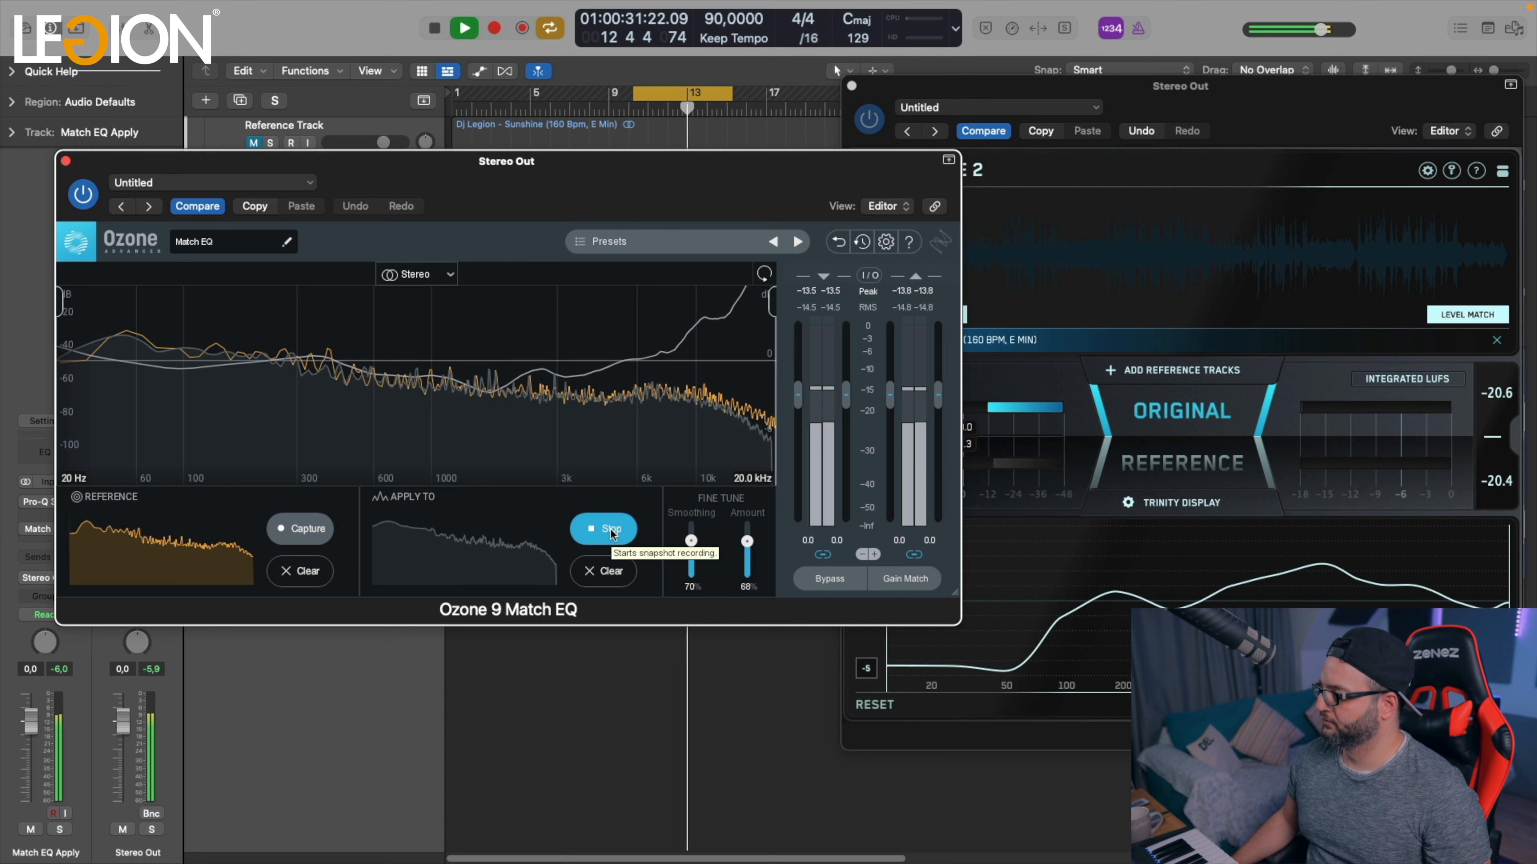
left_click(610, 527)
key("space")
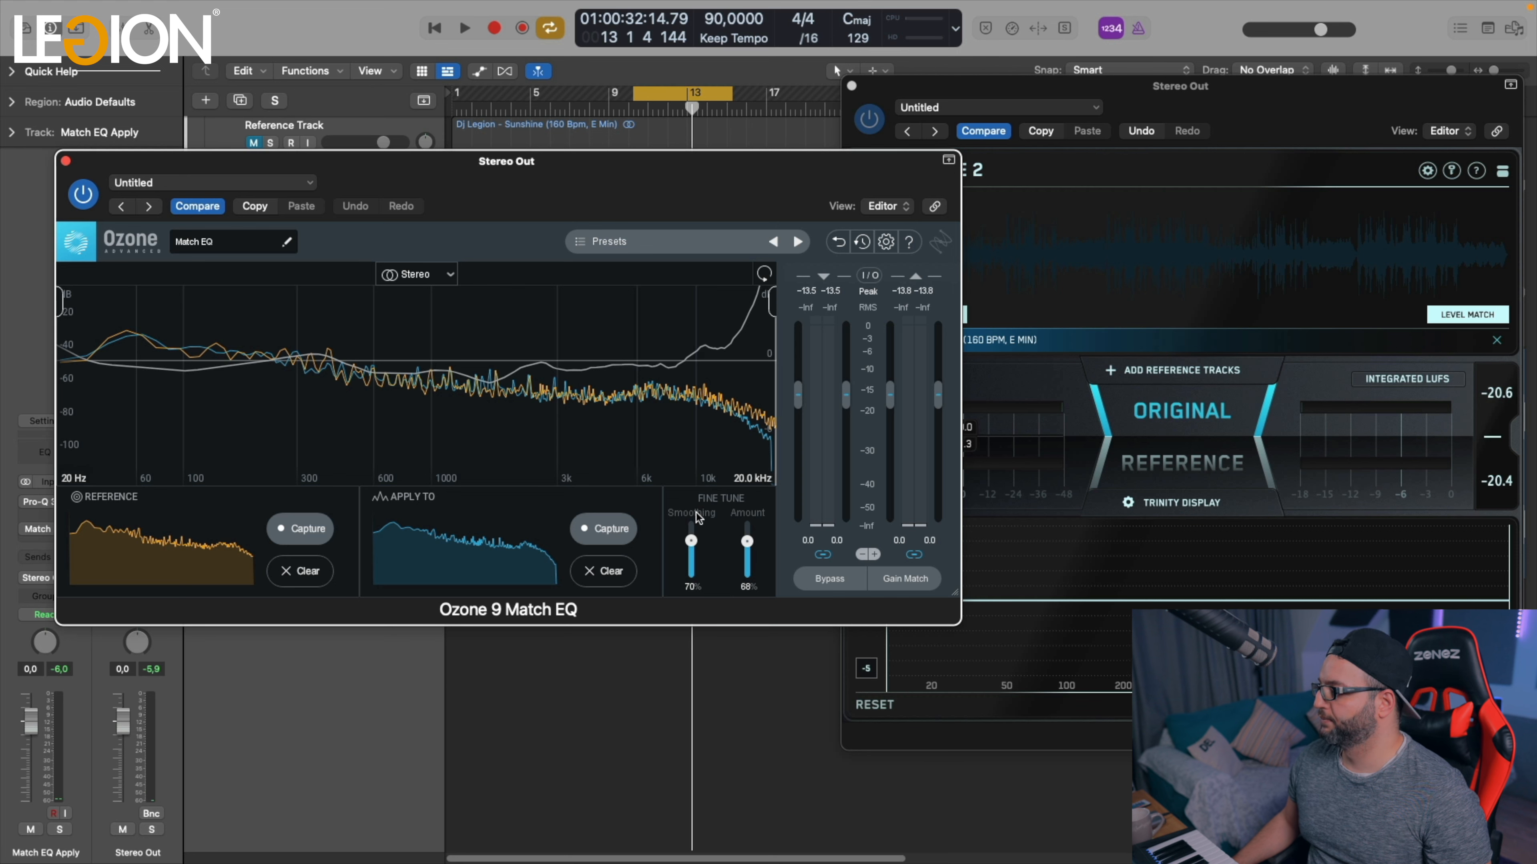
Step: Try different Ozone Match EQ fine-tune settings, ending at 68% Smoothing and 41% Amount
left_click_drag(693, 545, 747, 576)
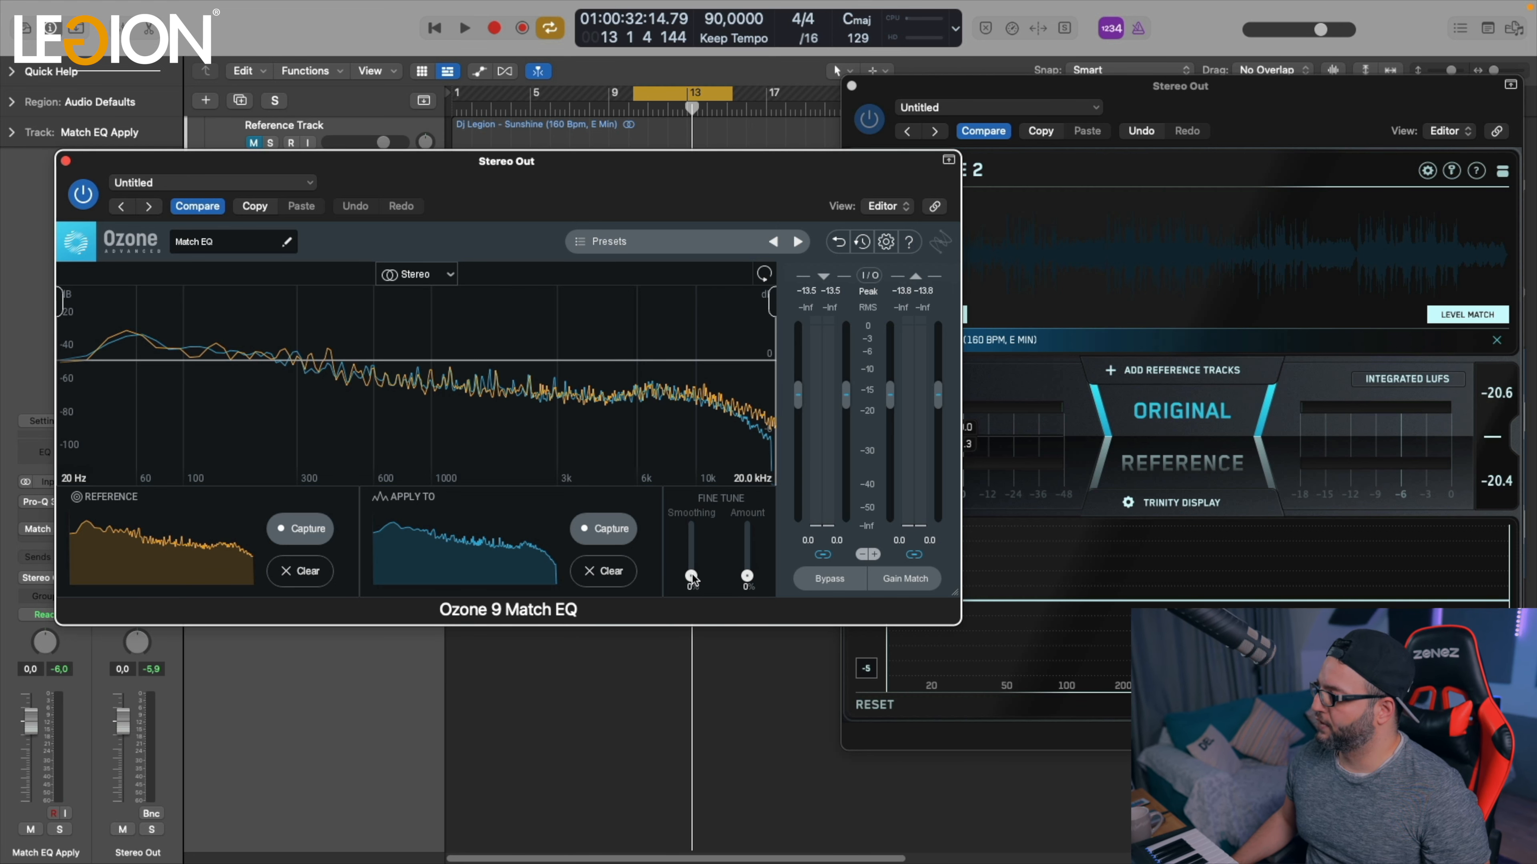
left_click_drag(745, 575, 746, 556)
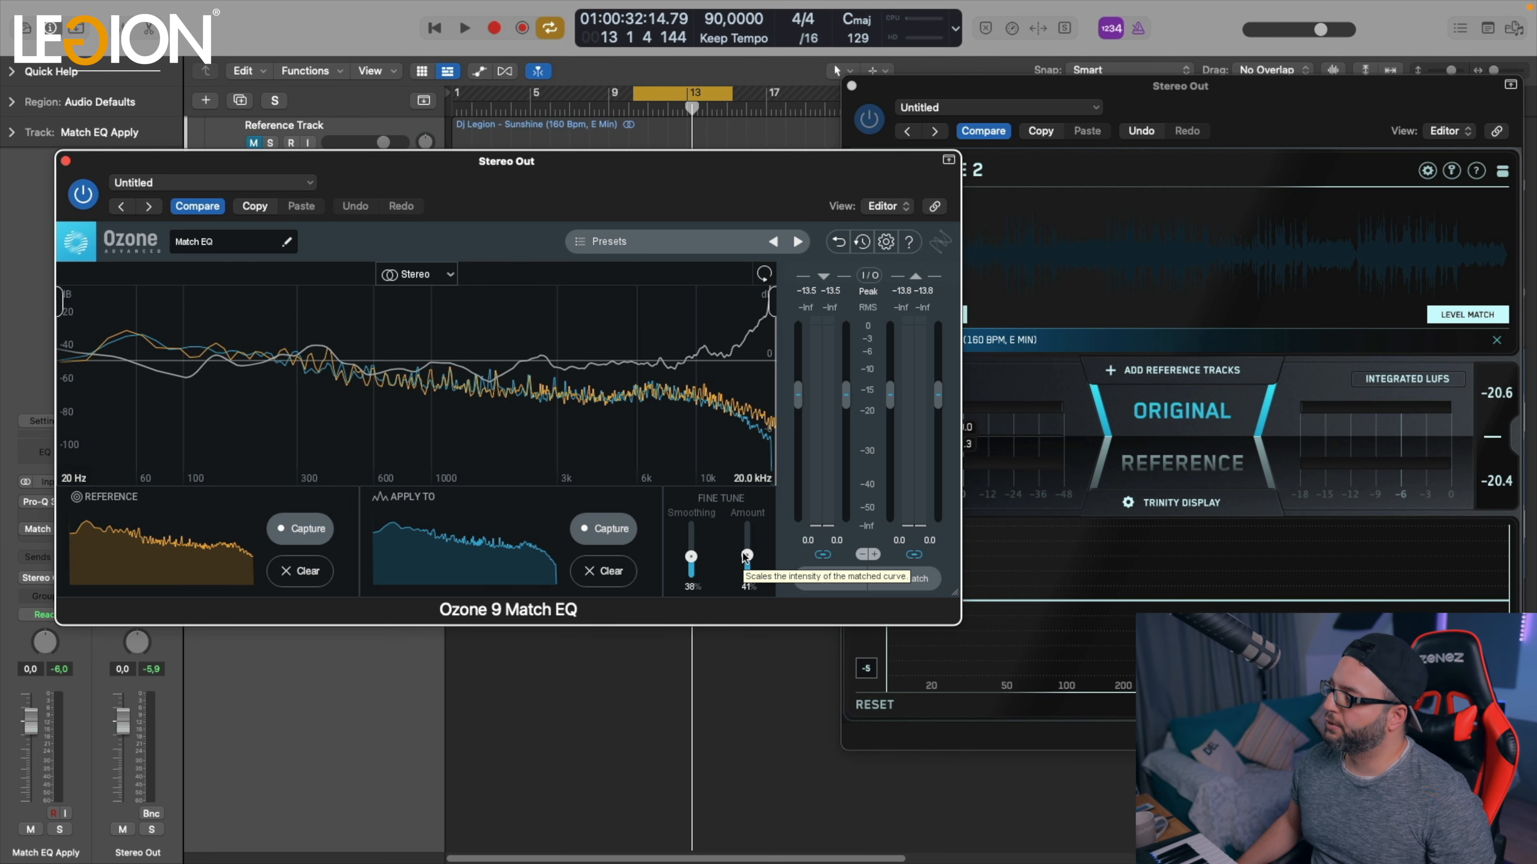
left_click_drag(691, 554, 693, 545)
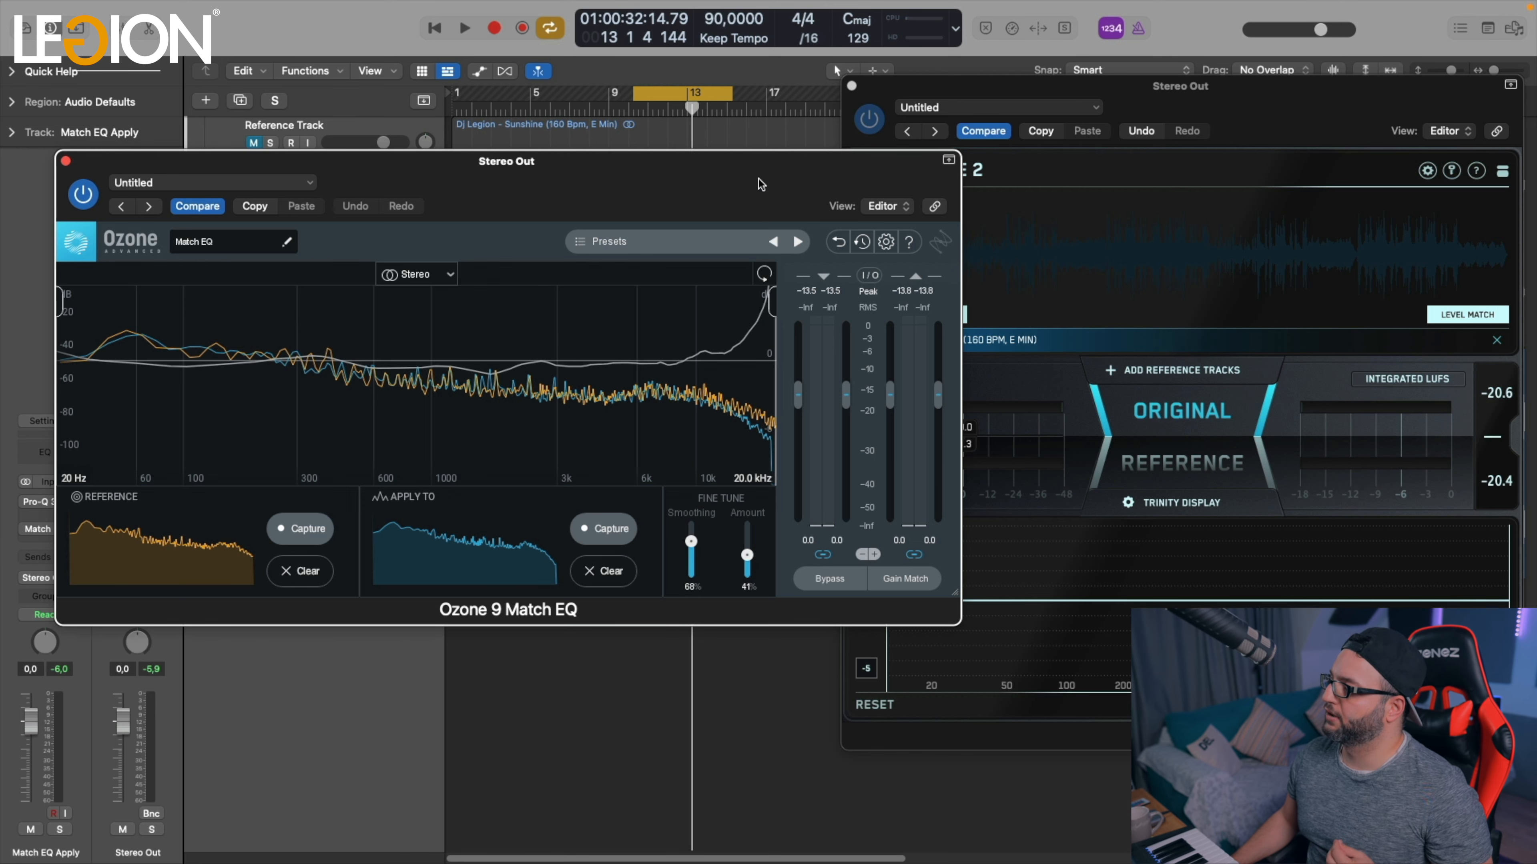
Step: Move Ozone 9 Match EQ from the Stereo Out to the Match EQ Apply channel, between Pro-Q 3 and Match EQ
left_click_drag(760, 184, 708, 134)
left_click(1286, 131)
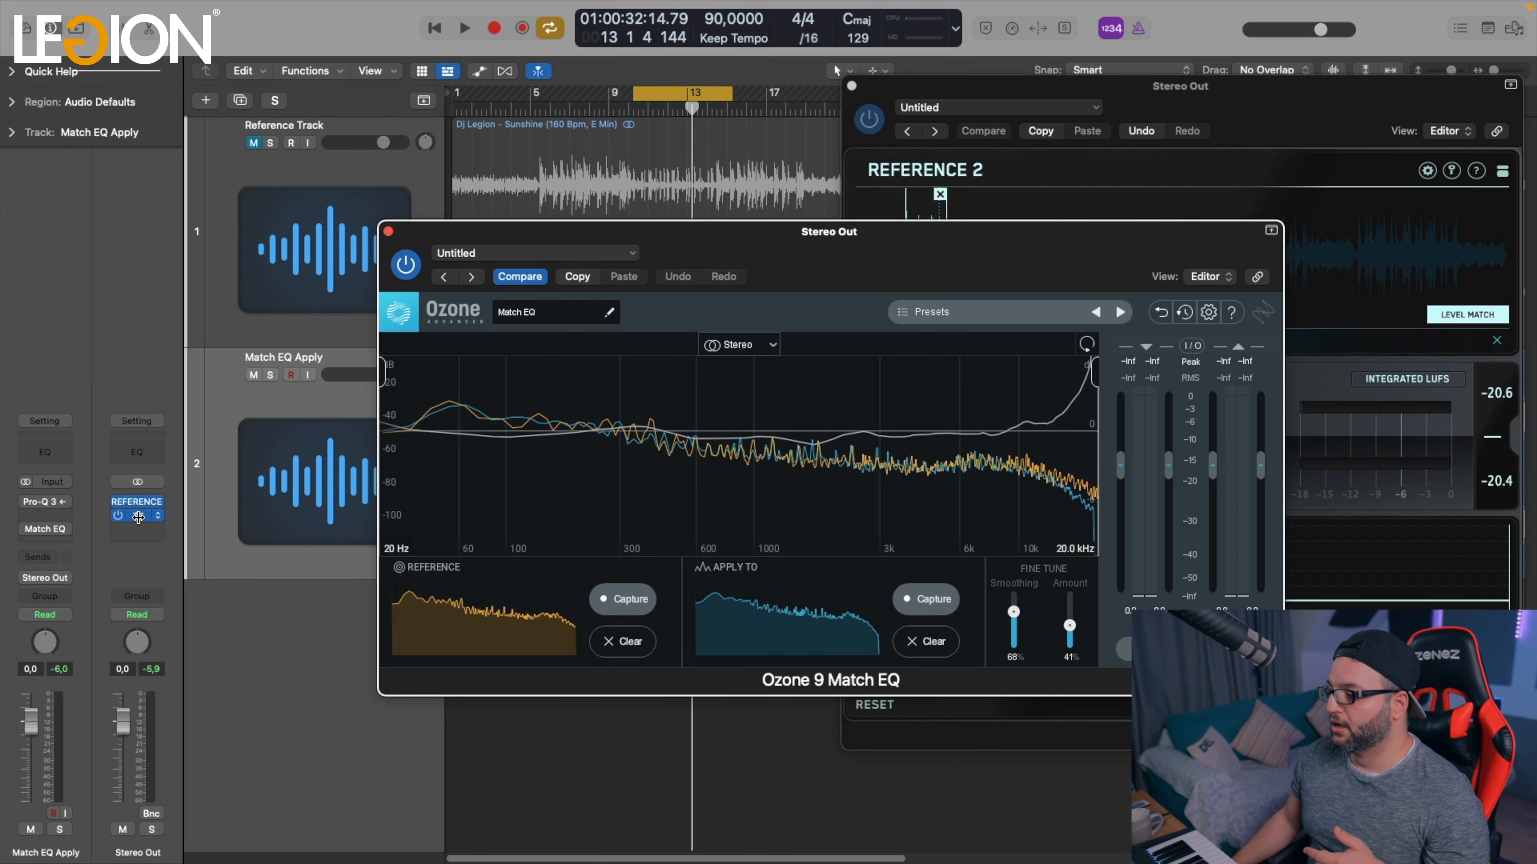
left_click_drag(42, 518, 42, 517)
left_click_drag(504, 241, 600, 233)
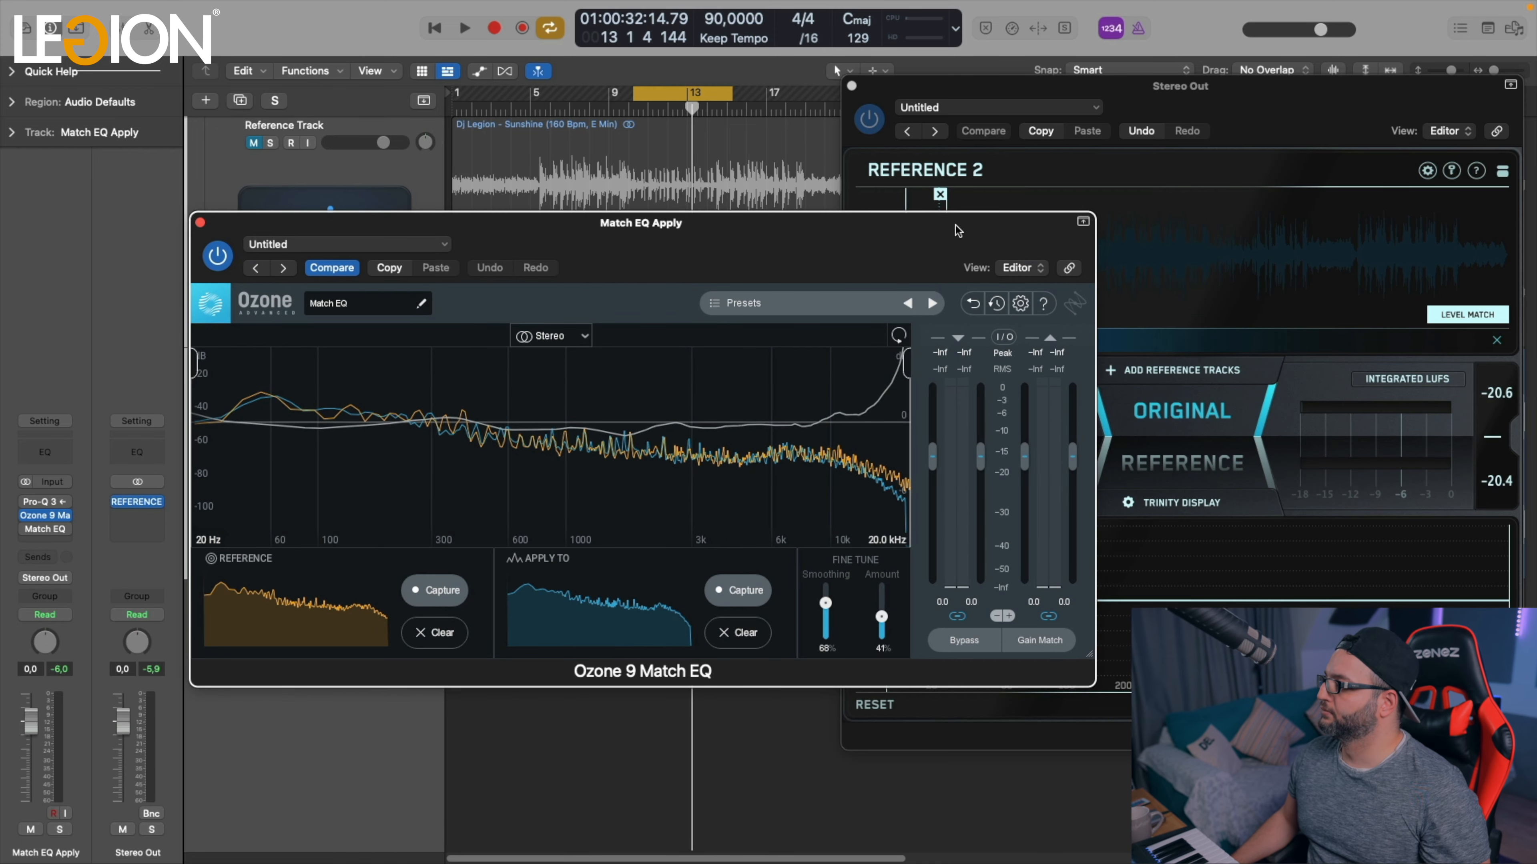
Step: Play the loop and compare the Ozone-matched original with the reference, arranging both plugin windows side by side
key("space")
left_click_drag(1268, 126, 1259, 119)
left_click_drag(685, 245, 613, 239)
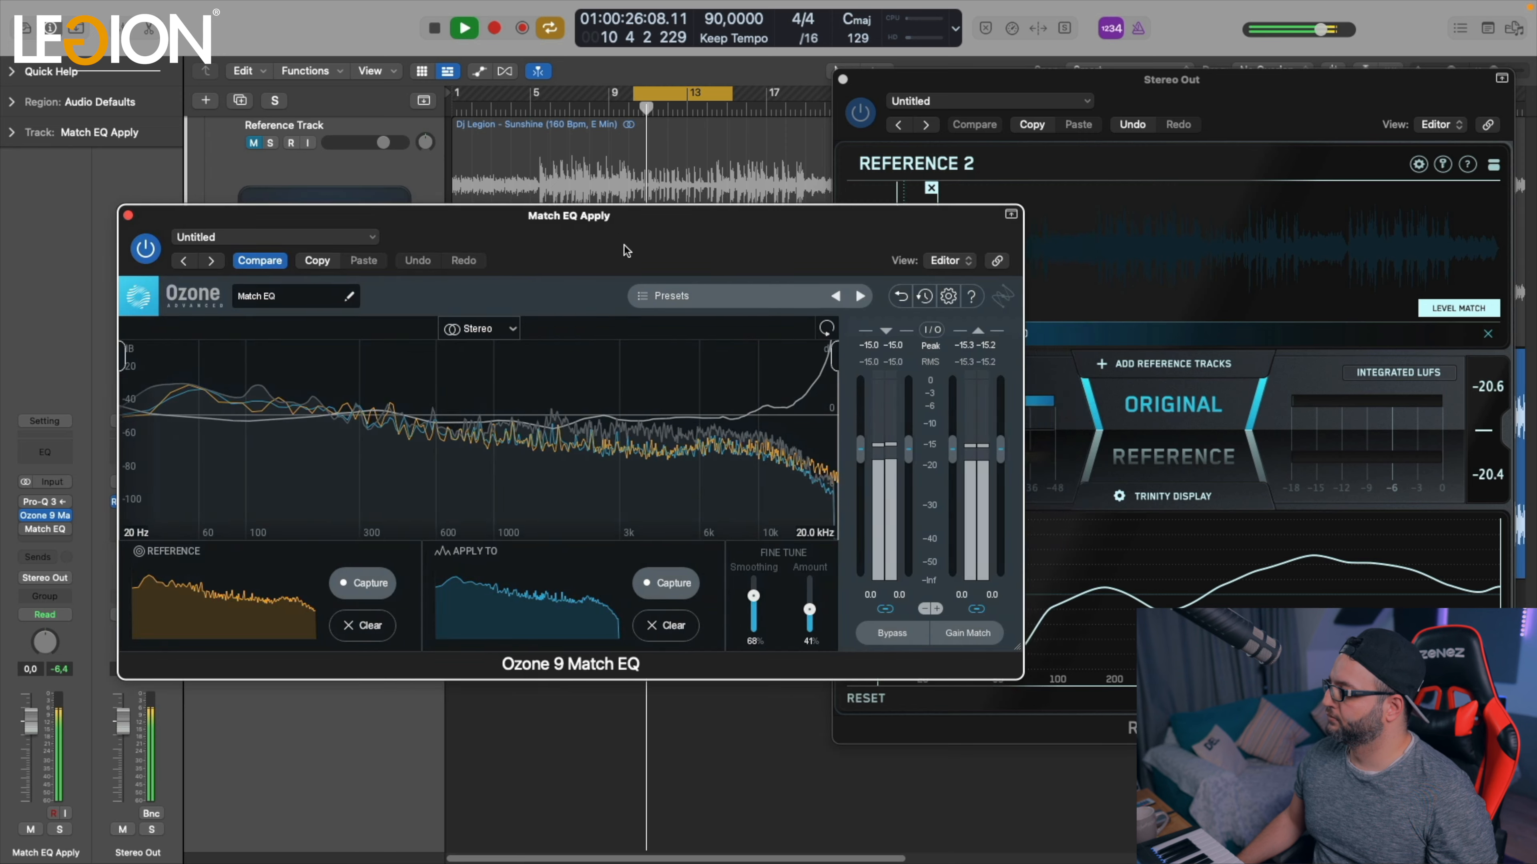
left_click(1176, 407)
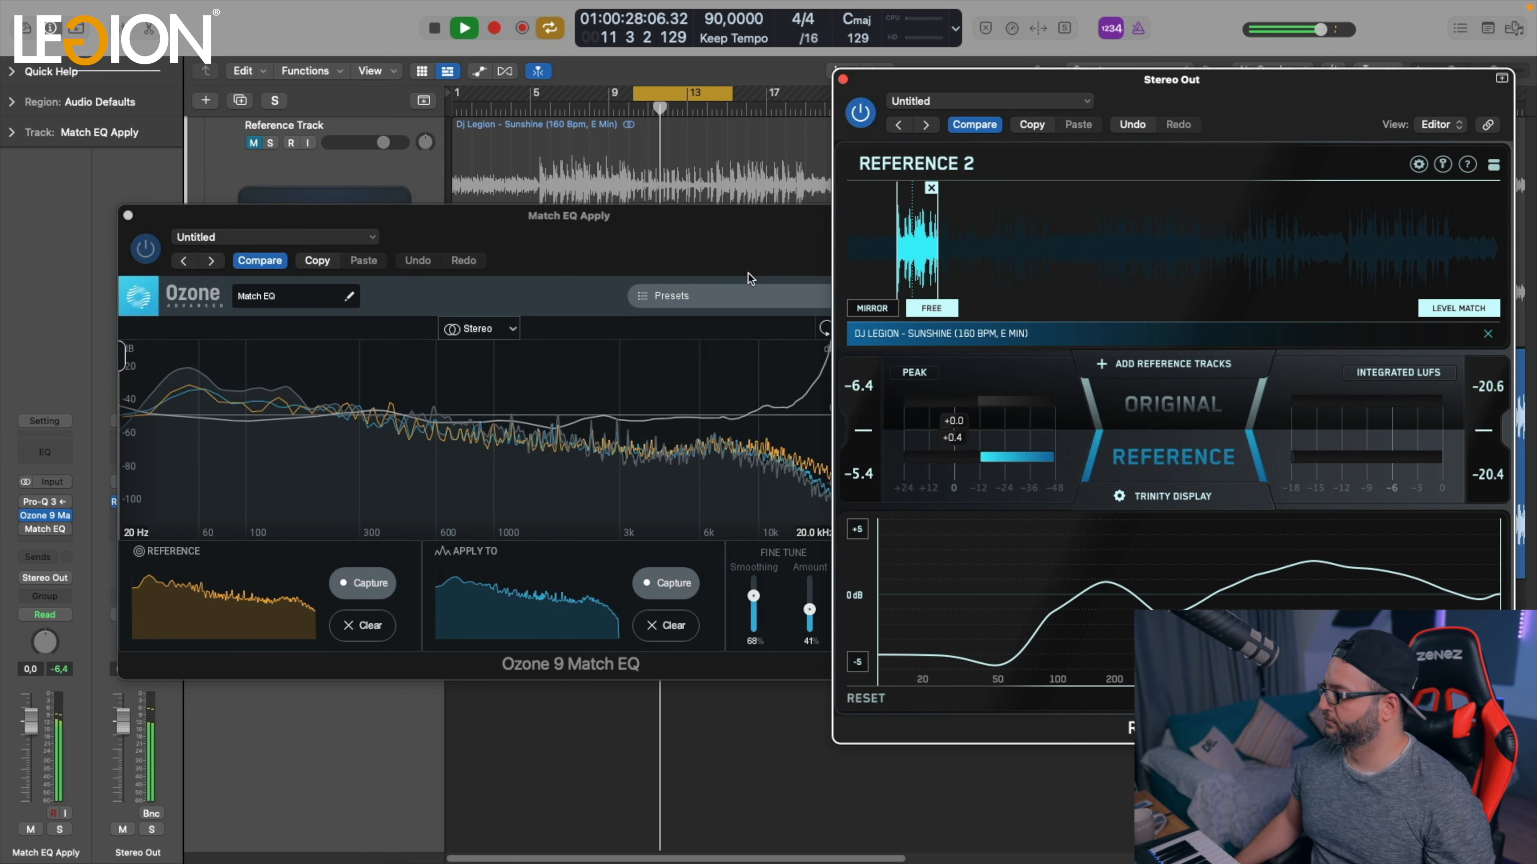
left_click_drag(750, 272, 643, 243)
left_click_drag(1232, 88, 1333, 79)
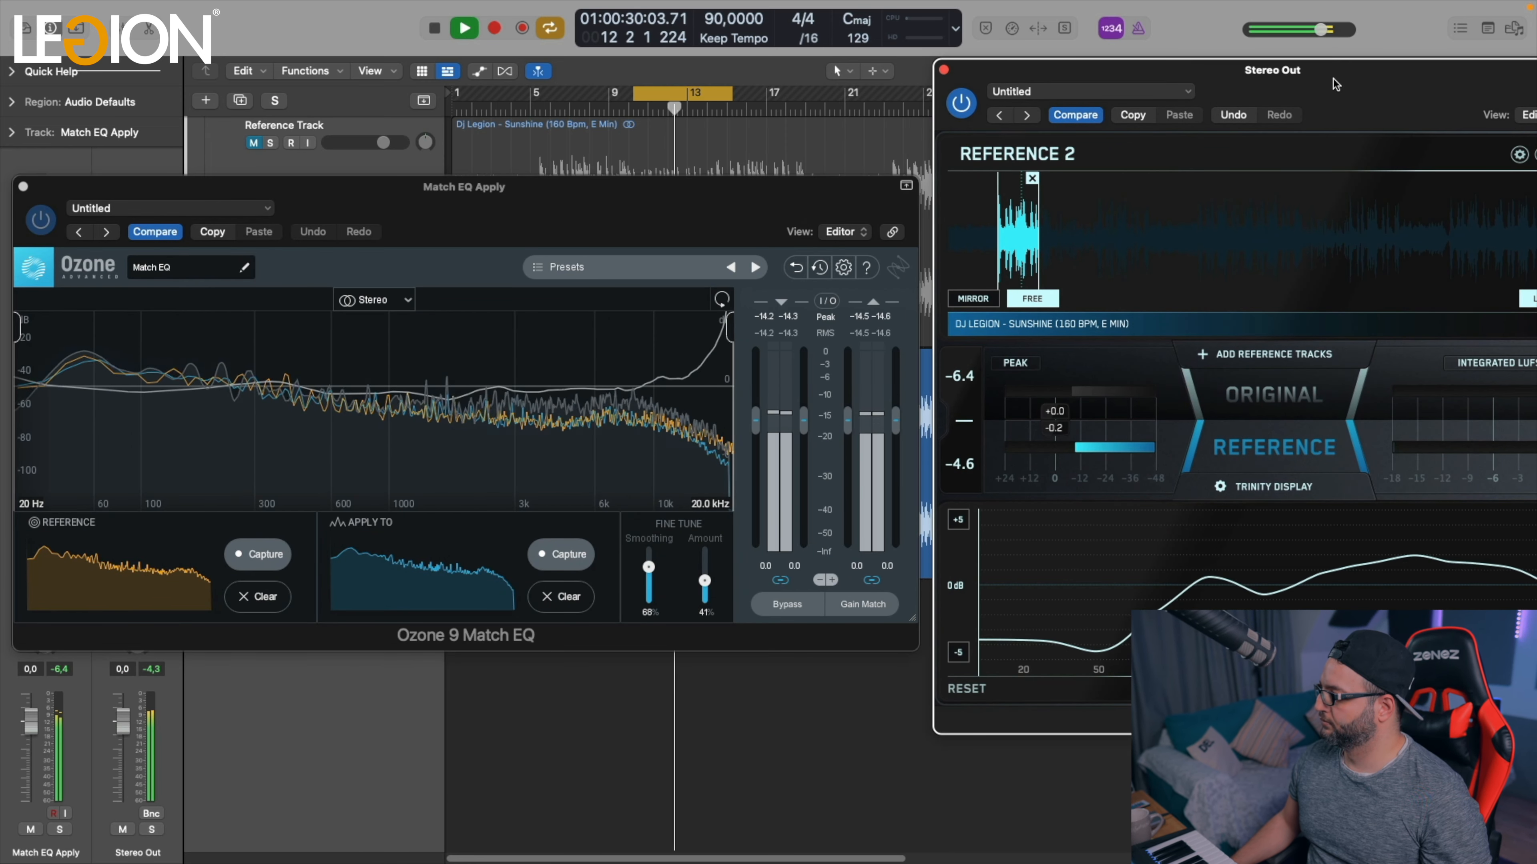
left_click_drag(753, 197, 740, 164)
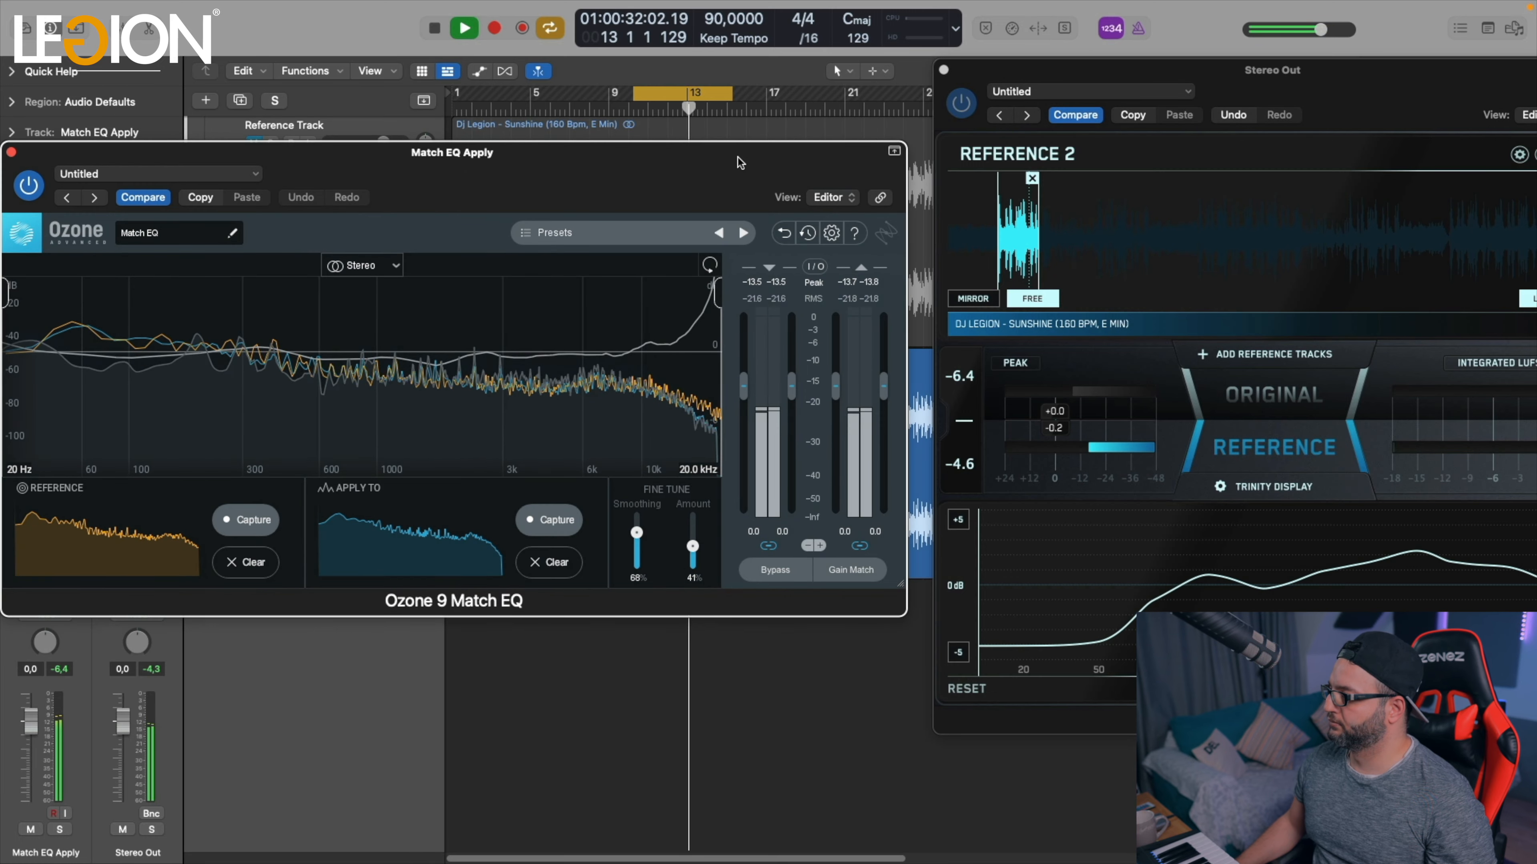
left_click_drag(1309, 76, 1201, 85)
left_click(1180, 413)
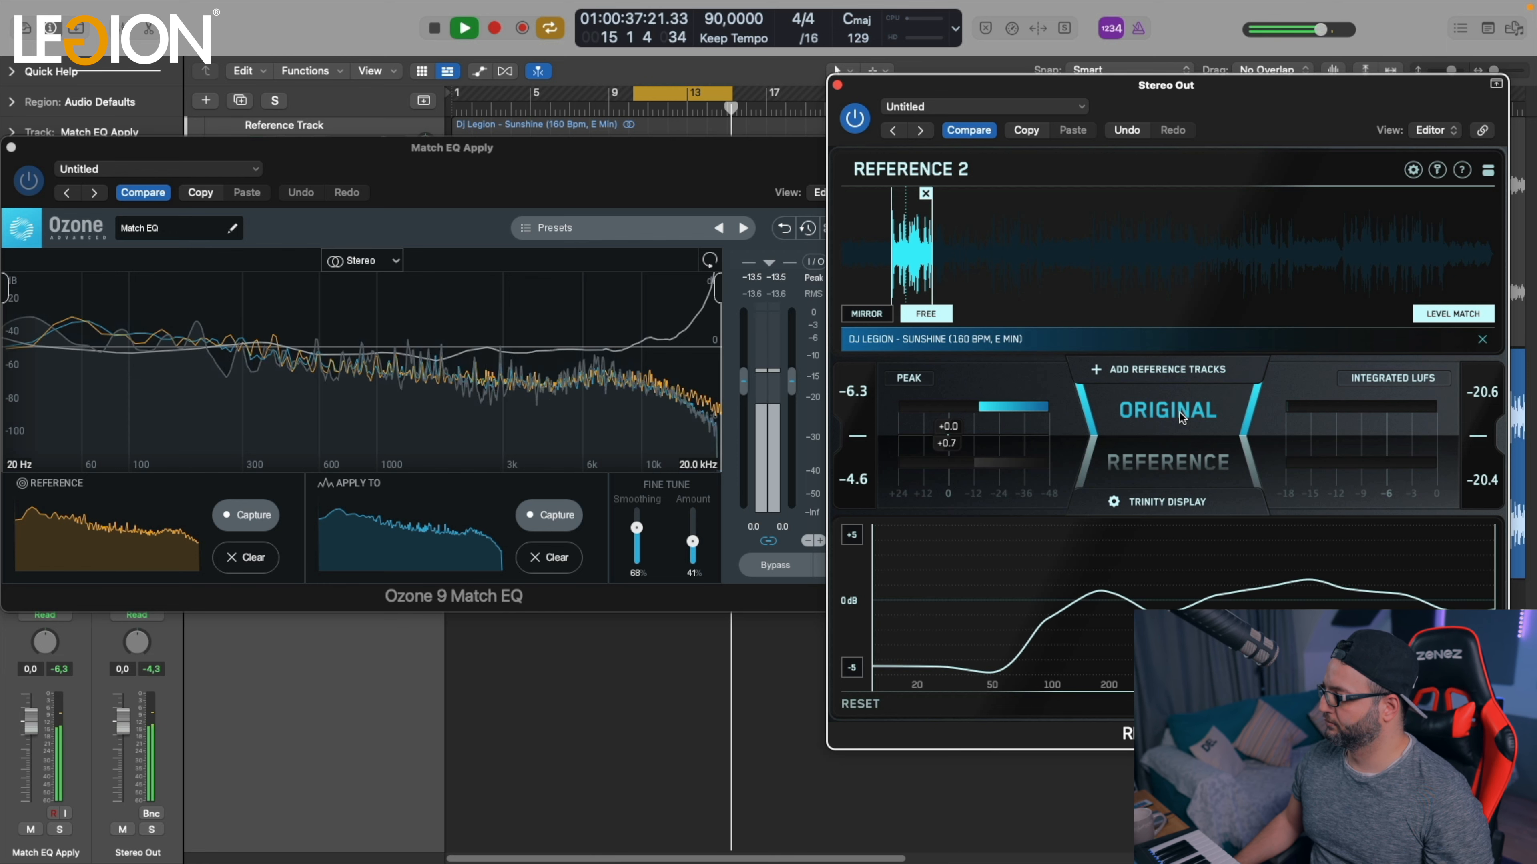
Step: Set the Ozone 9 Match EQ Smoothing to 35% and Amount to 70%
left_click_drag(693, 542, 638, 545)
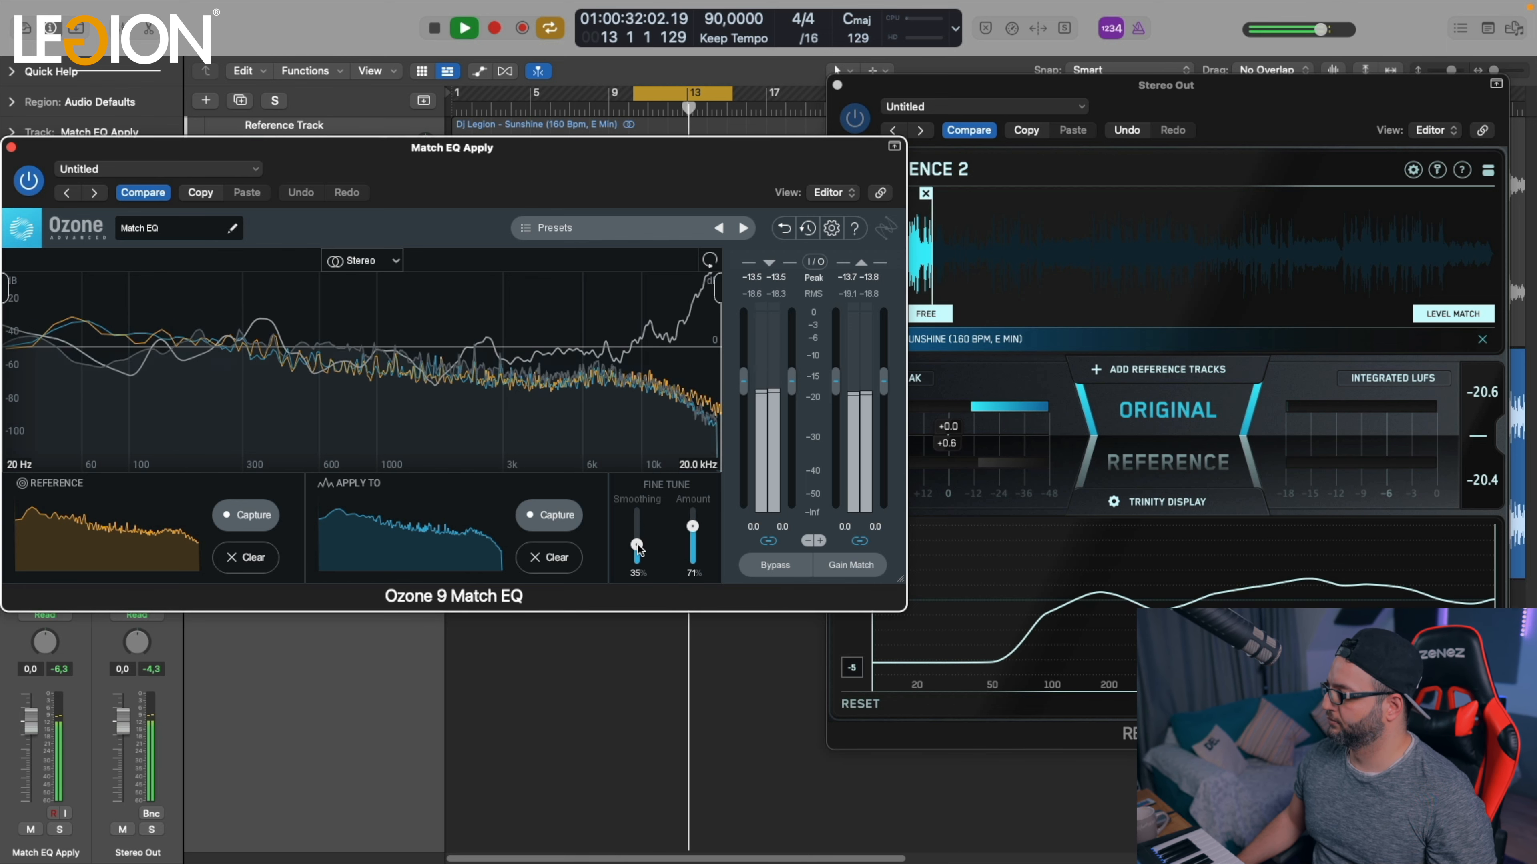
left_click_drag(693, 526, 693, 531)
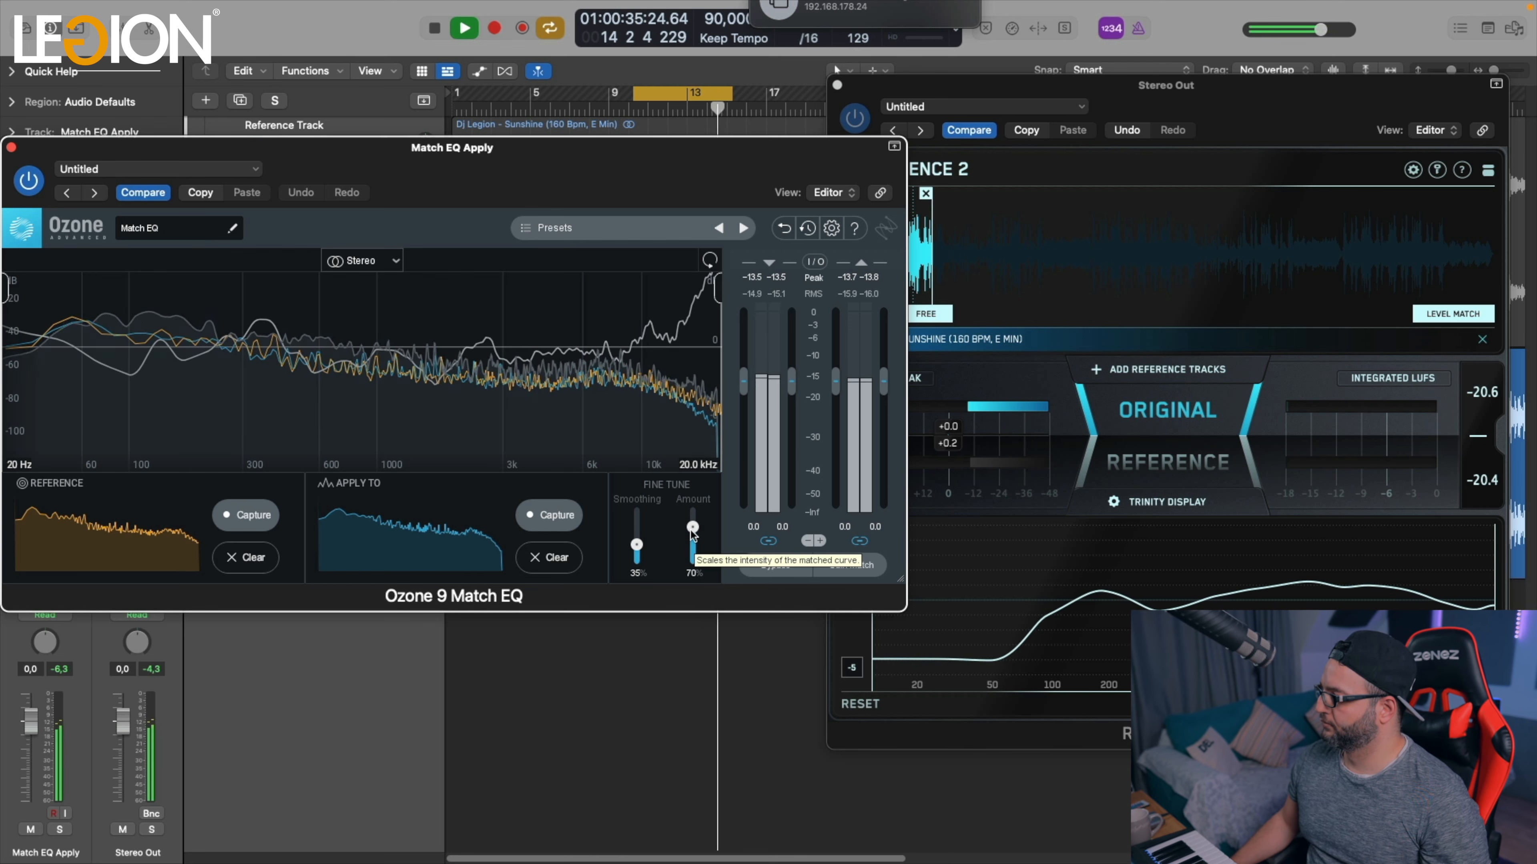
Step: Compare the stronger Ozone match with the Sunshine reference by switching between original and reference in Reference 2
left_click(1131, 412)
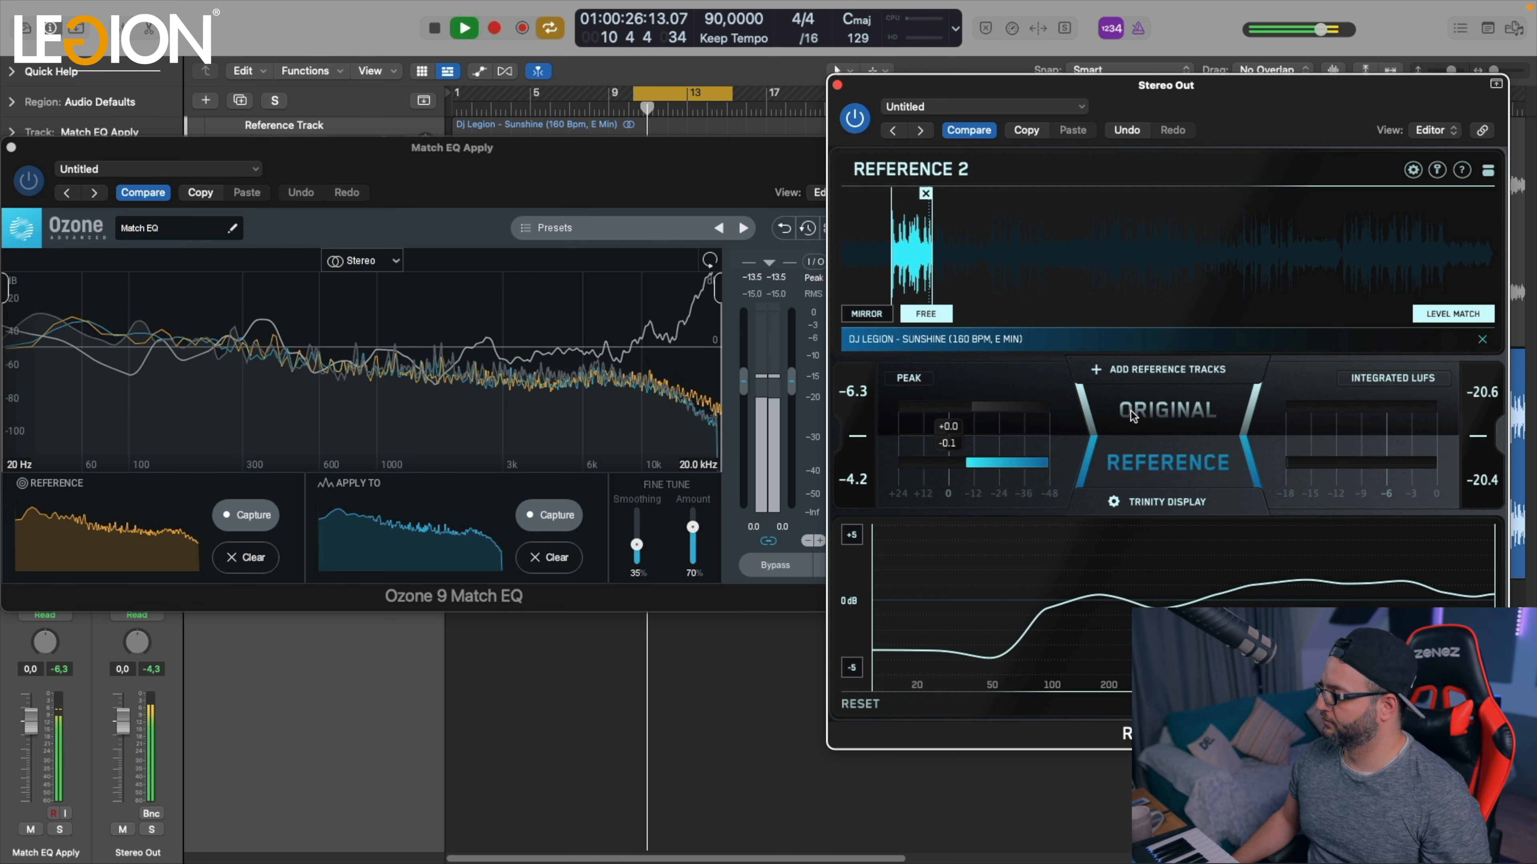
left_click(1131, 411)
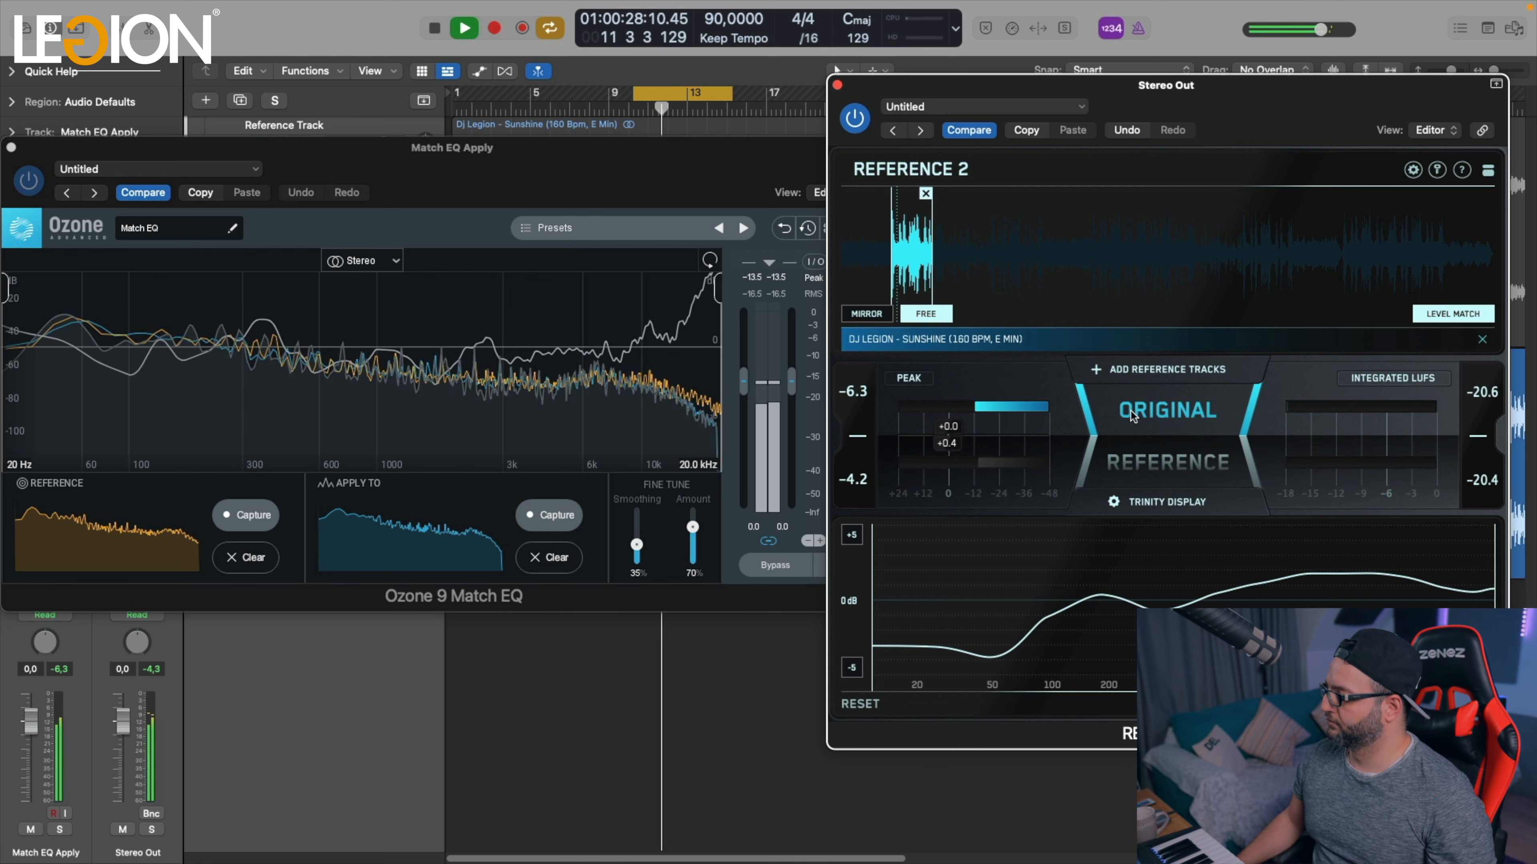
left_click(1131, 411)
left_click(1131, 411)
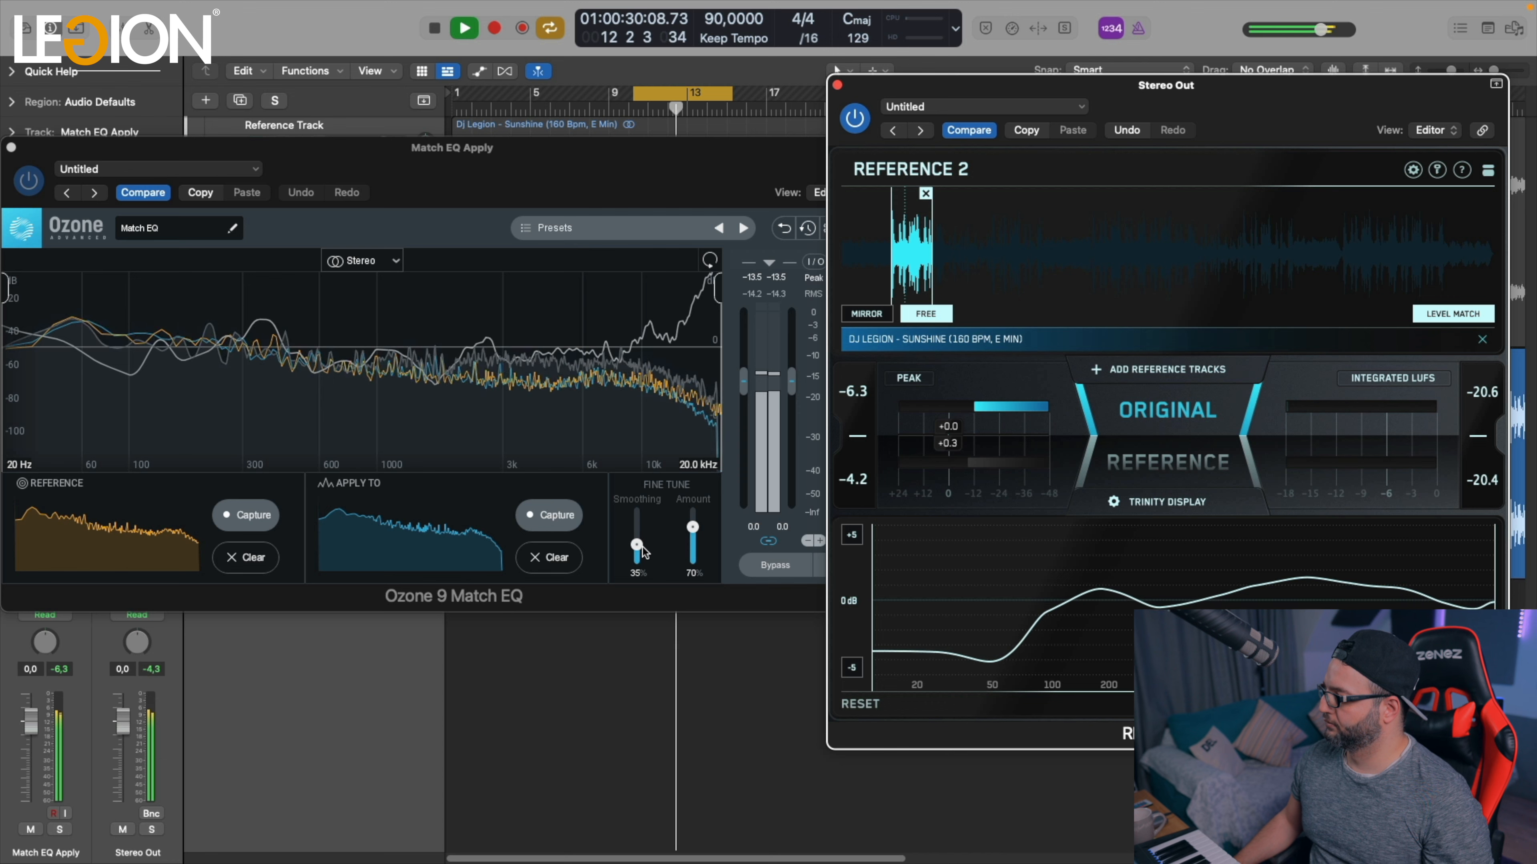
Step: Set the Ozone 9 Match EQ Smoothing to 38% and Amount to 100%
left_click(640, 546)
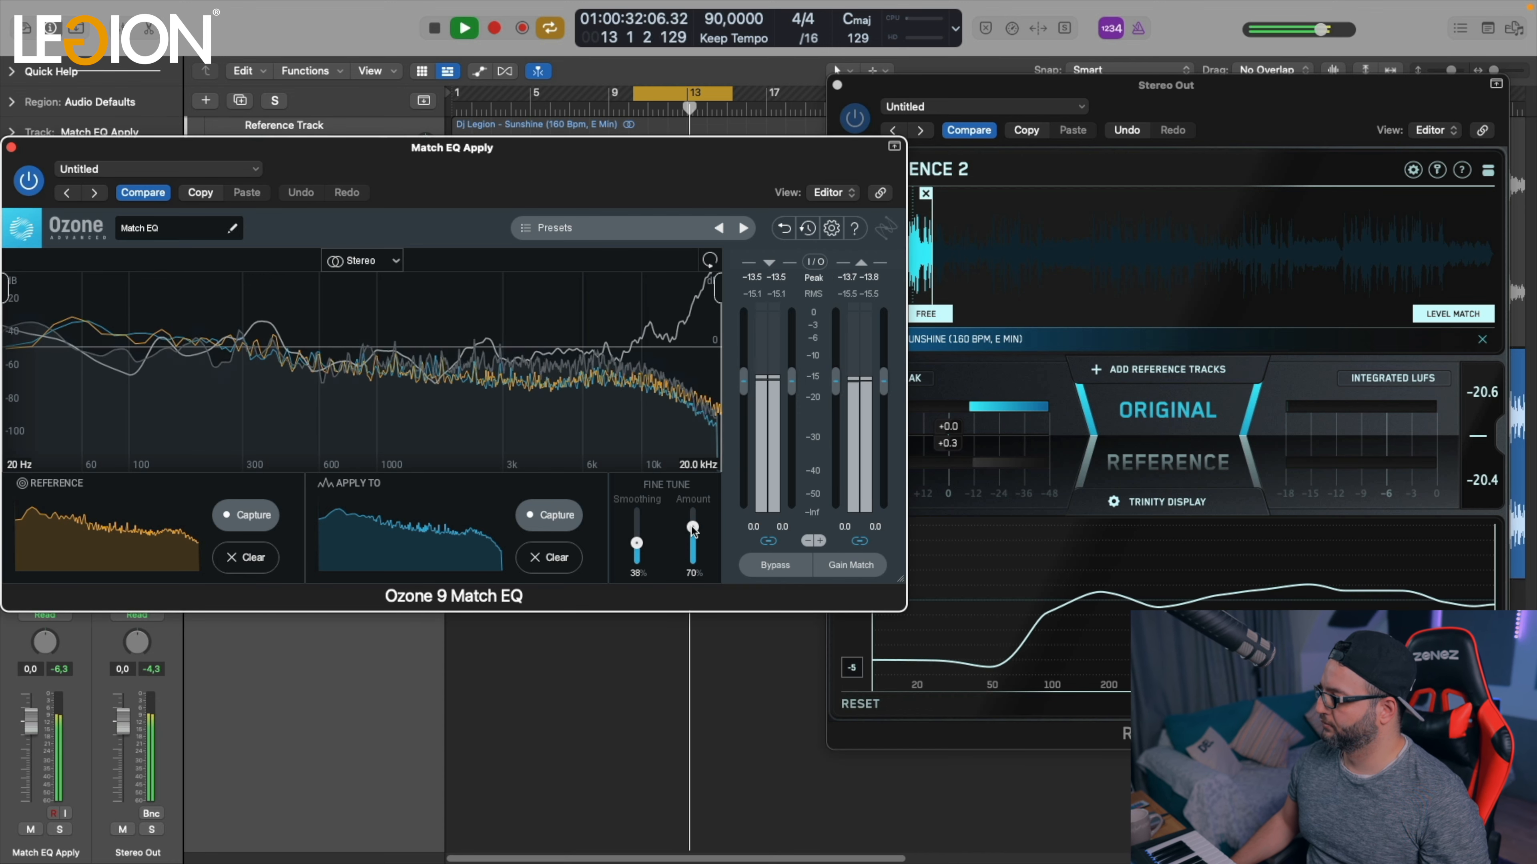
left_click_drag(693, 527, 692, 488)
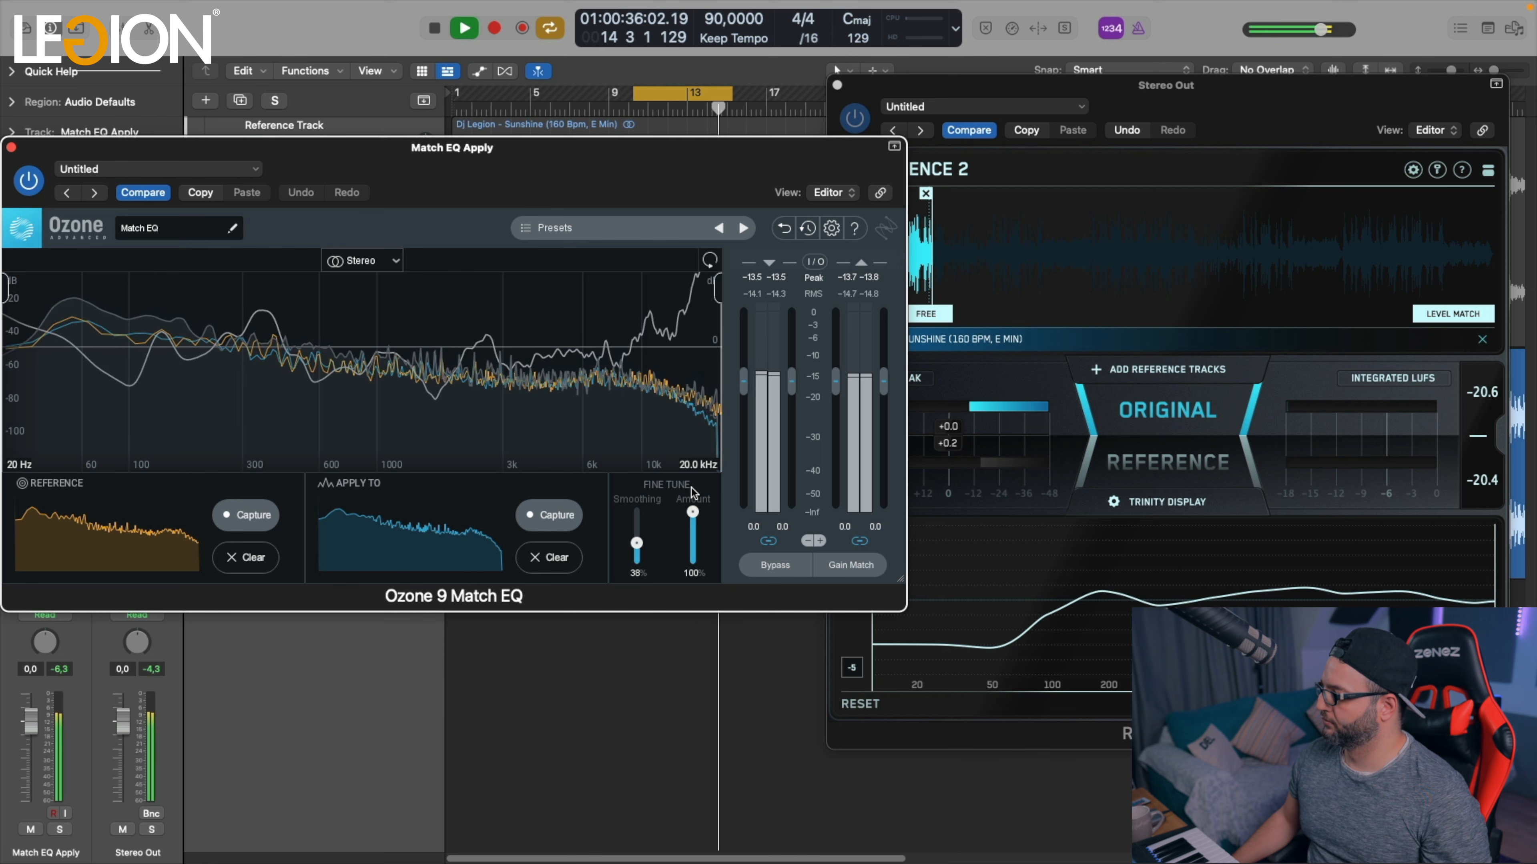
Step: Compare the full-strength Ozone match with the Sunshine track by alternating between original and reference in Reference 2
left_click(1163, 410)
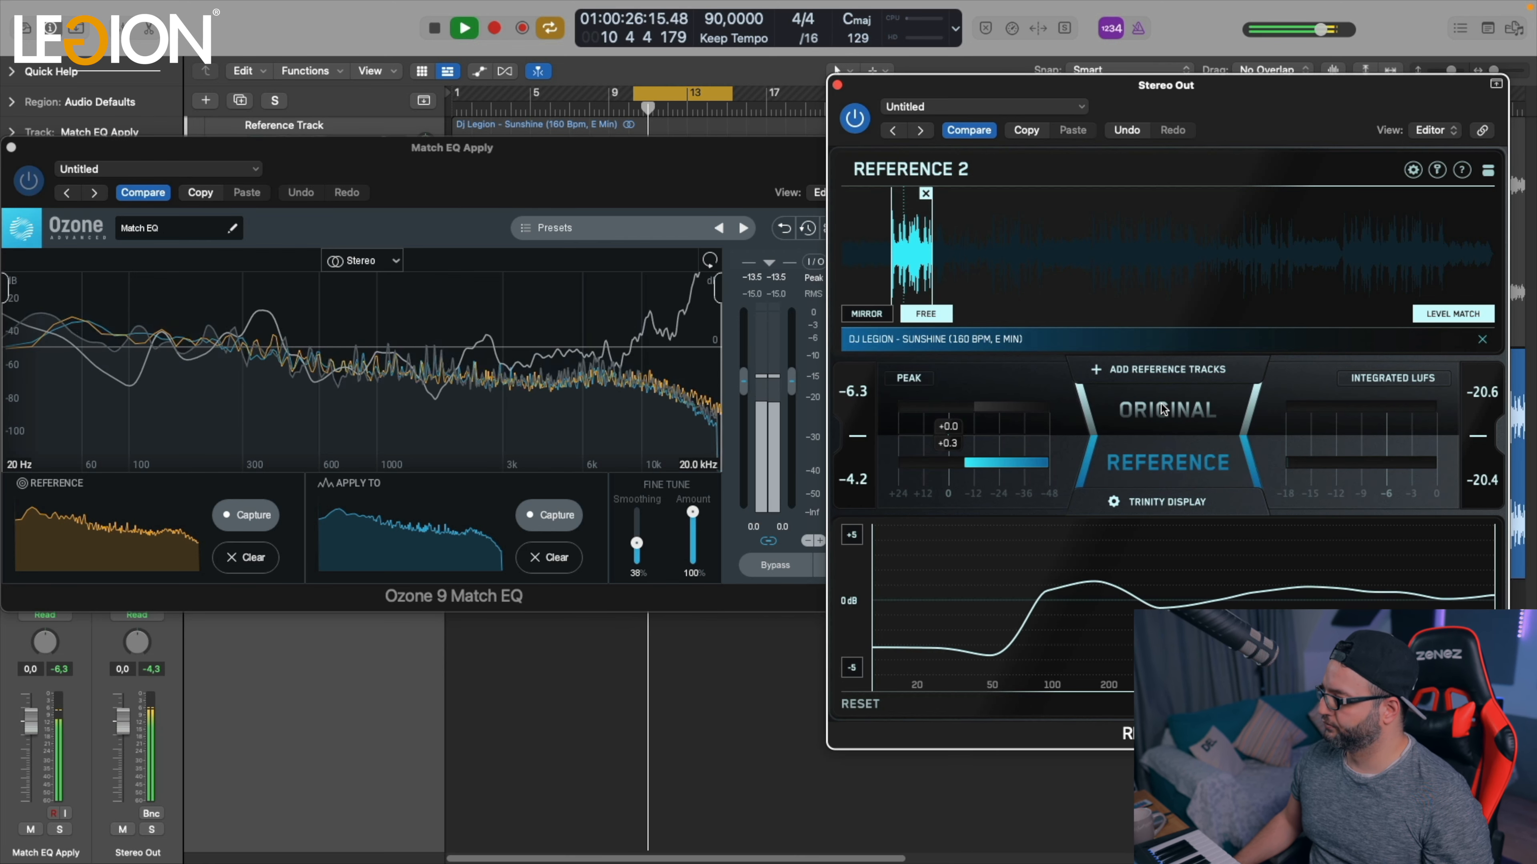
left_click(1163, 410)
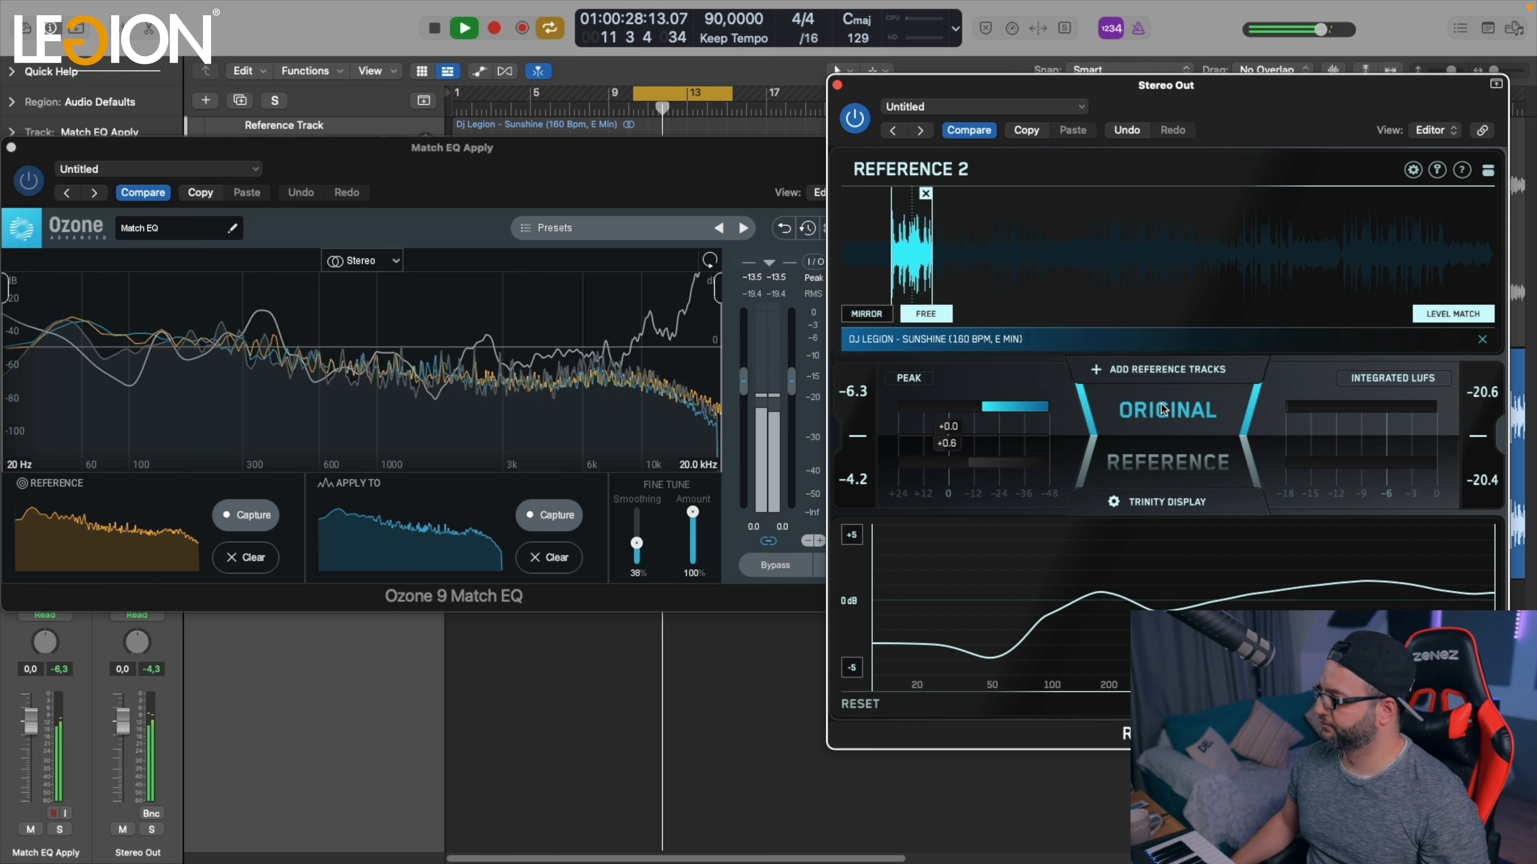
left_click(1163, 410)
left_click(1163, 410)
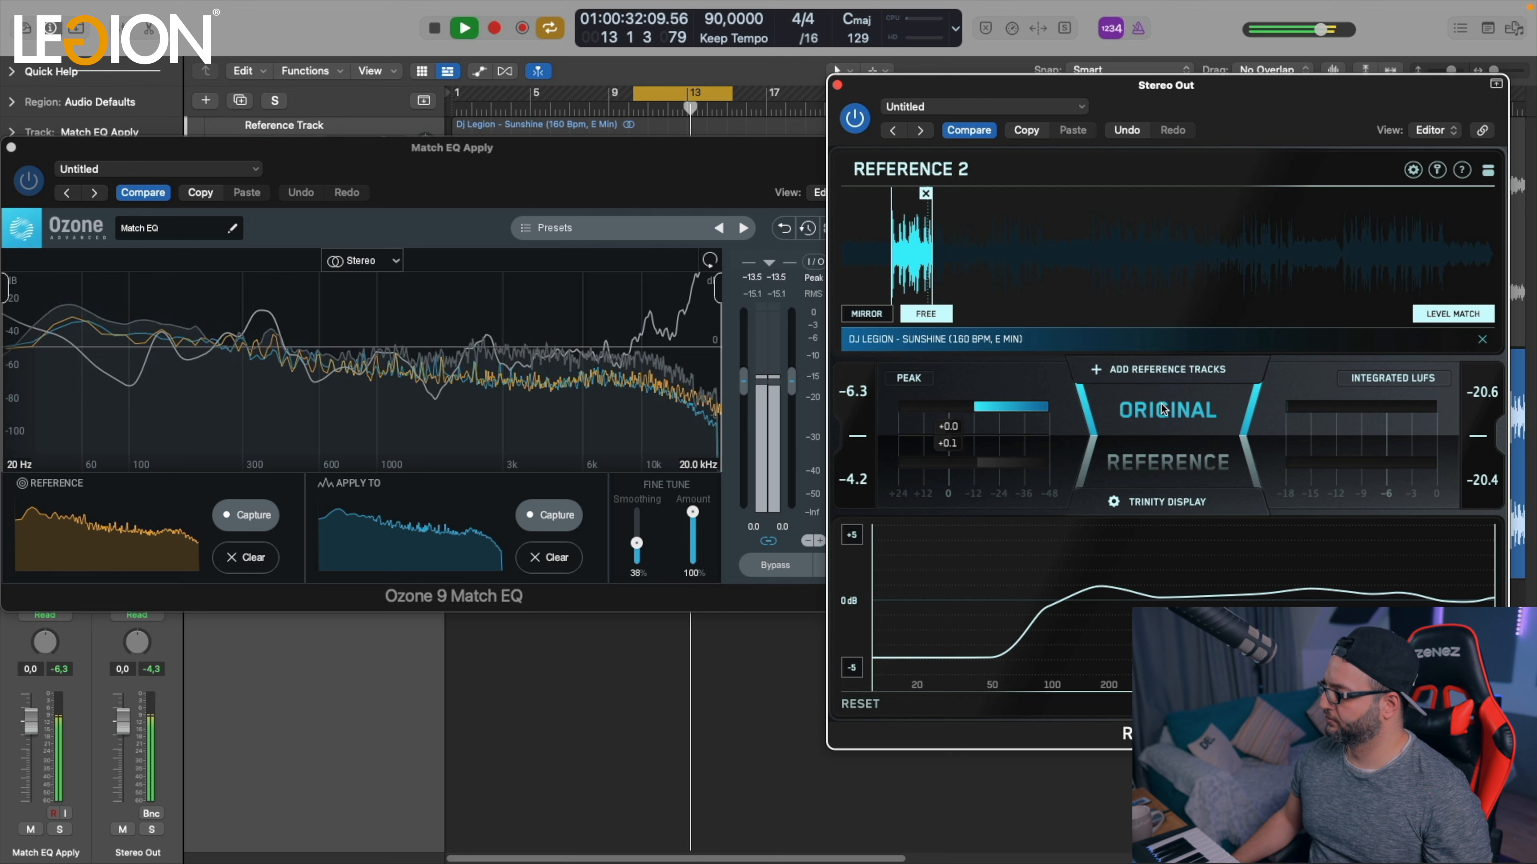
left_click(1163, 410)
left_click(1163, 410)
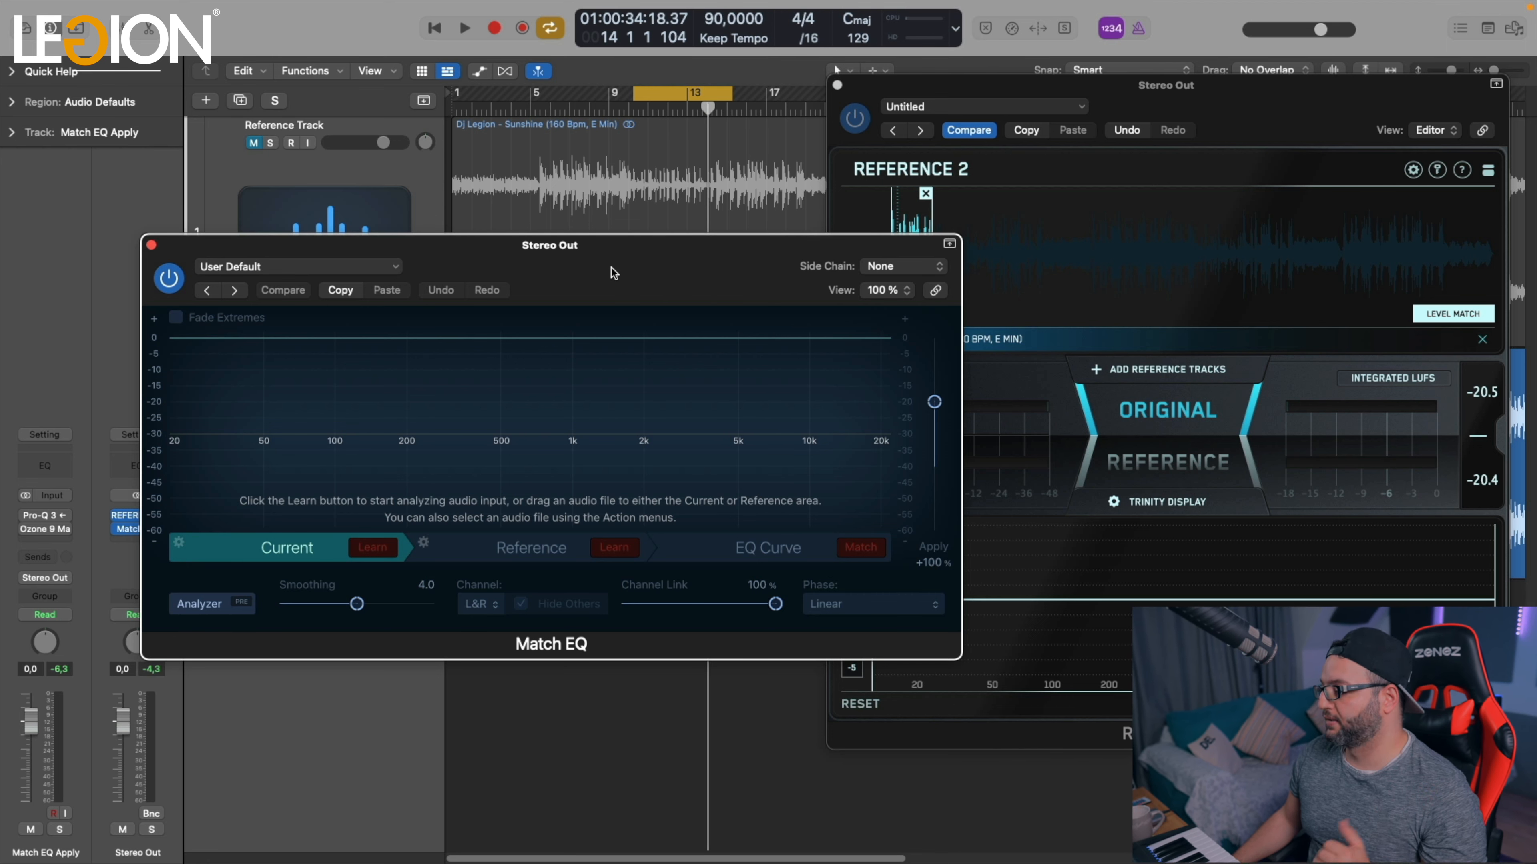
Step: Play the loop and have Match EQ on the Stereo Out learn the original track as its Current spectrum
key("space")
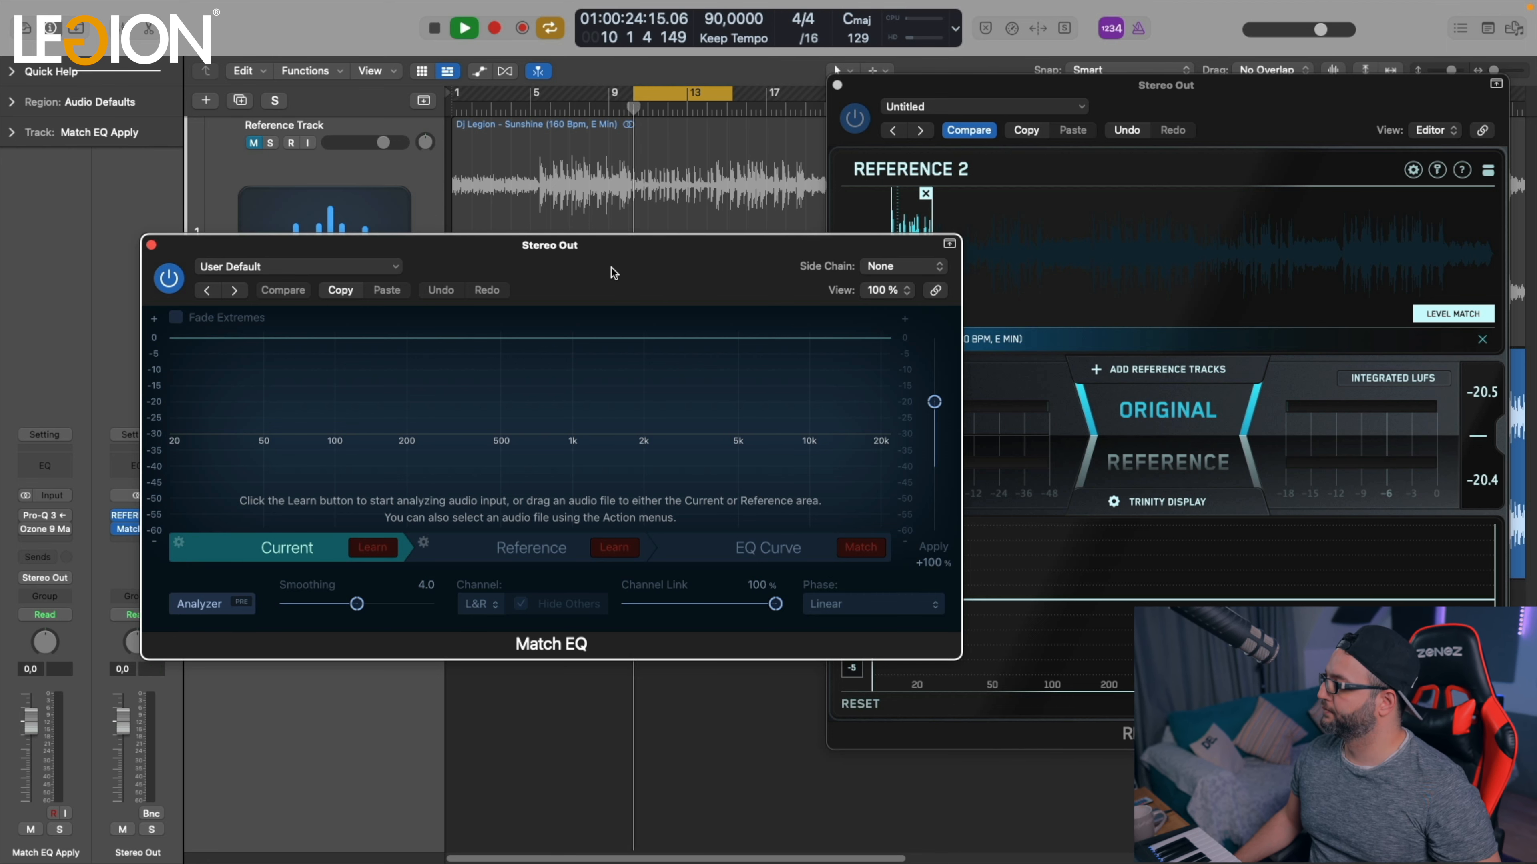
left_click(373, 548)
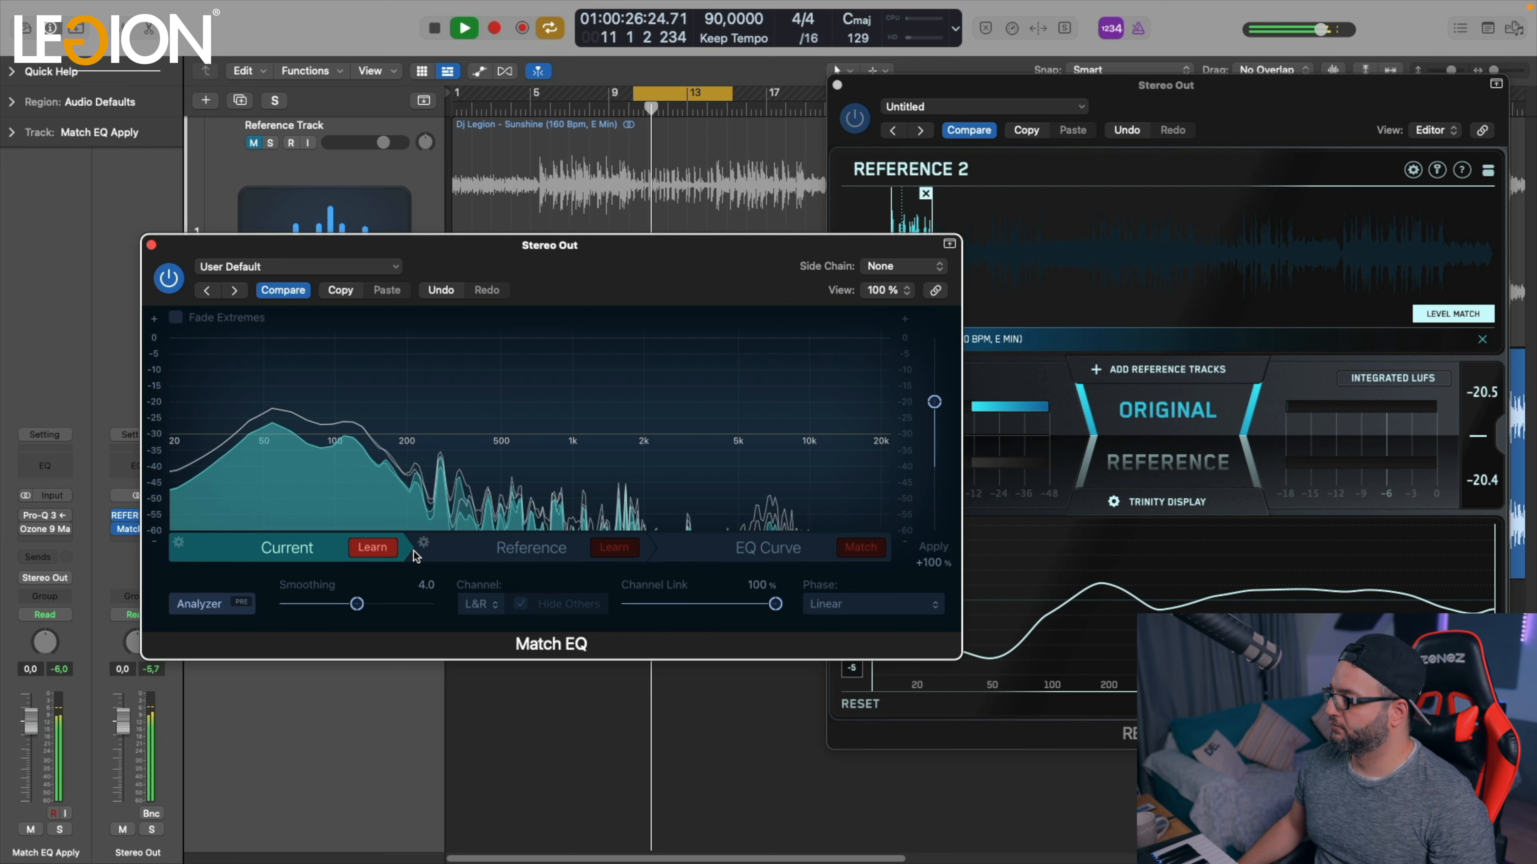
left_click(372, 548)
key("space")
Step: Play the Sunshine reference through Reference 2, learn it as the Reference spectrum in Match EQ, and generate the matching EQ curve
left_click(1190, 469)
left_click(630, 278)
key("space")
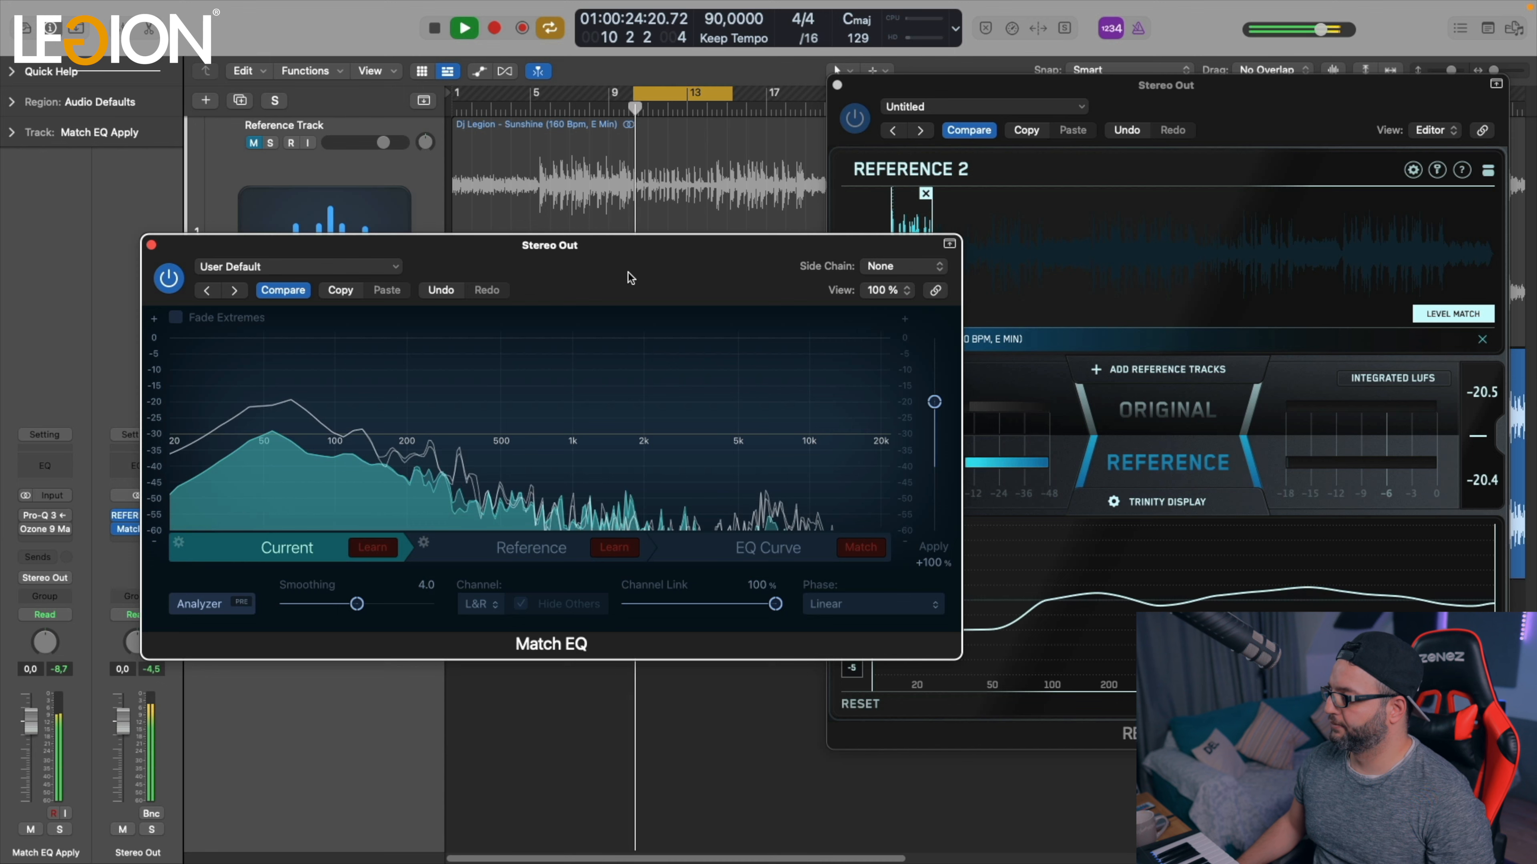
left_click(613, 547)
left_click_drag(709, 266, 569, 220)
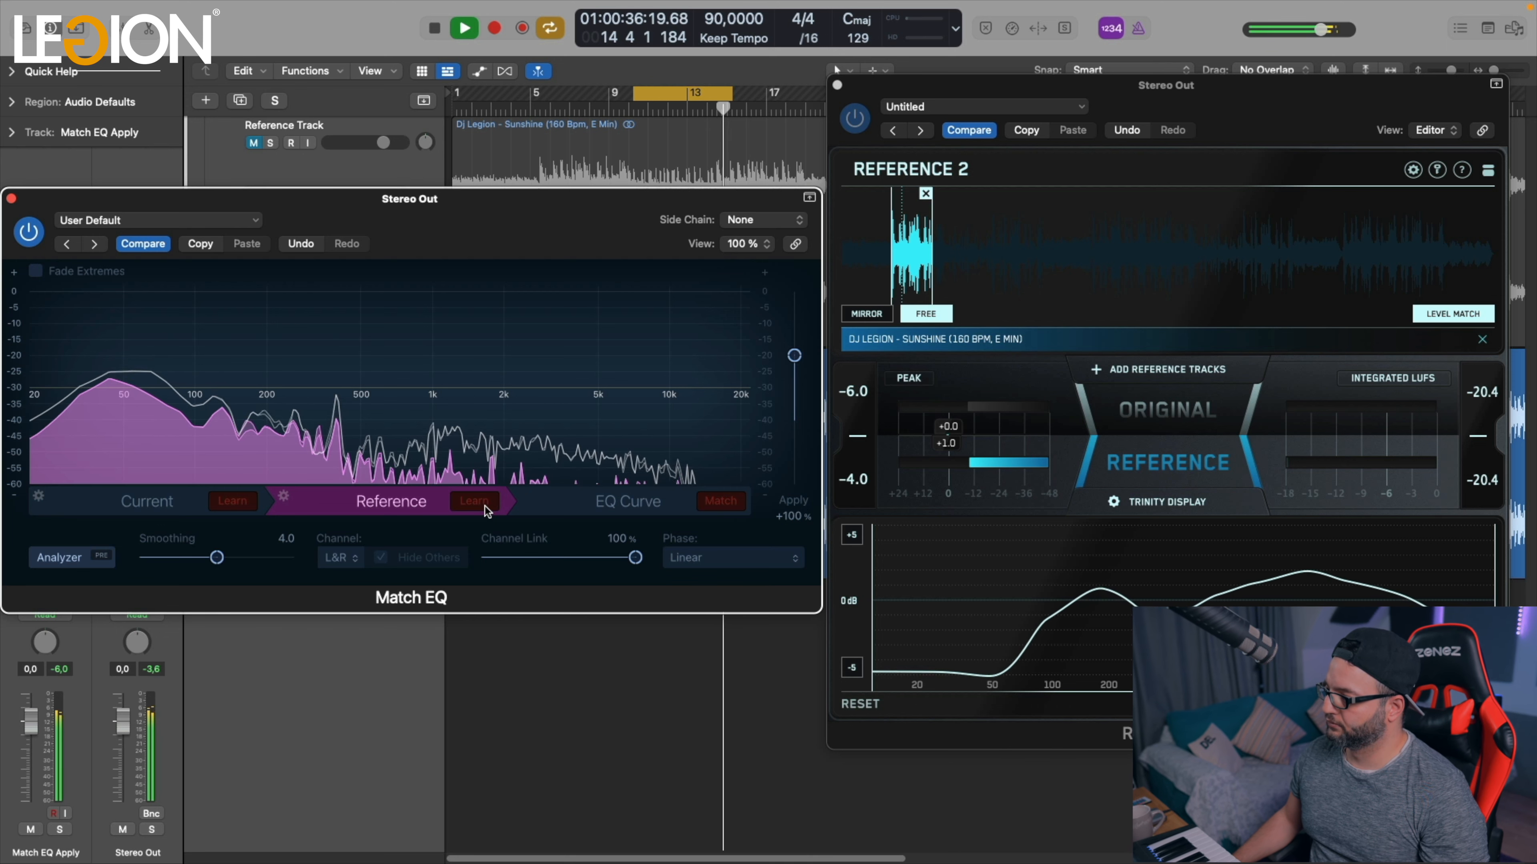
left_click(720, 502)
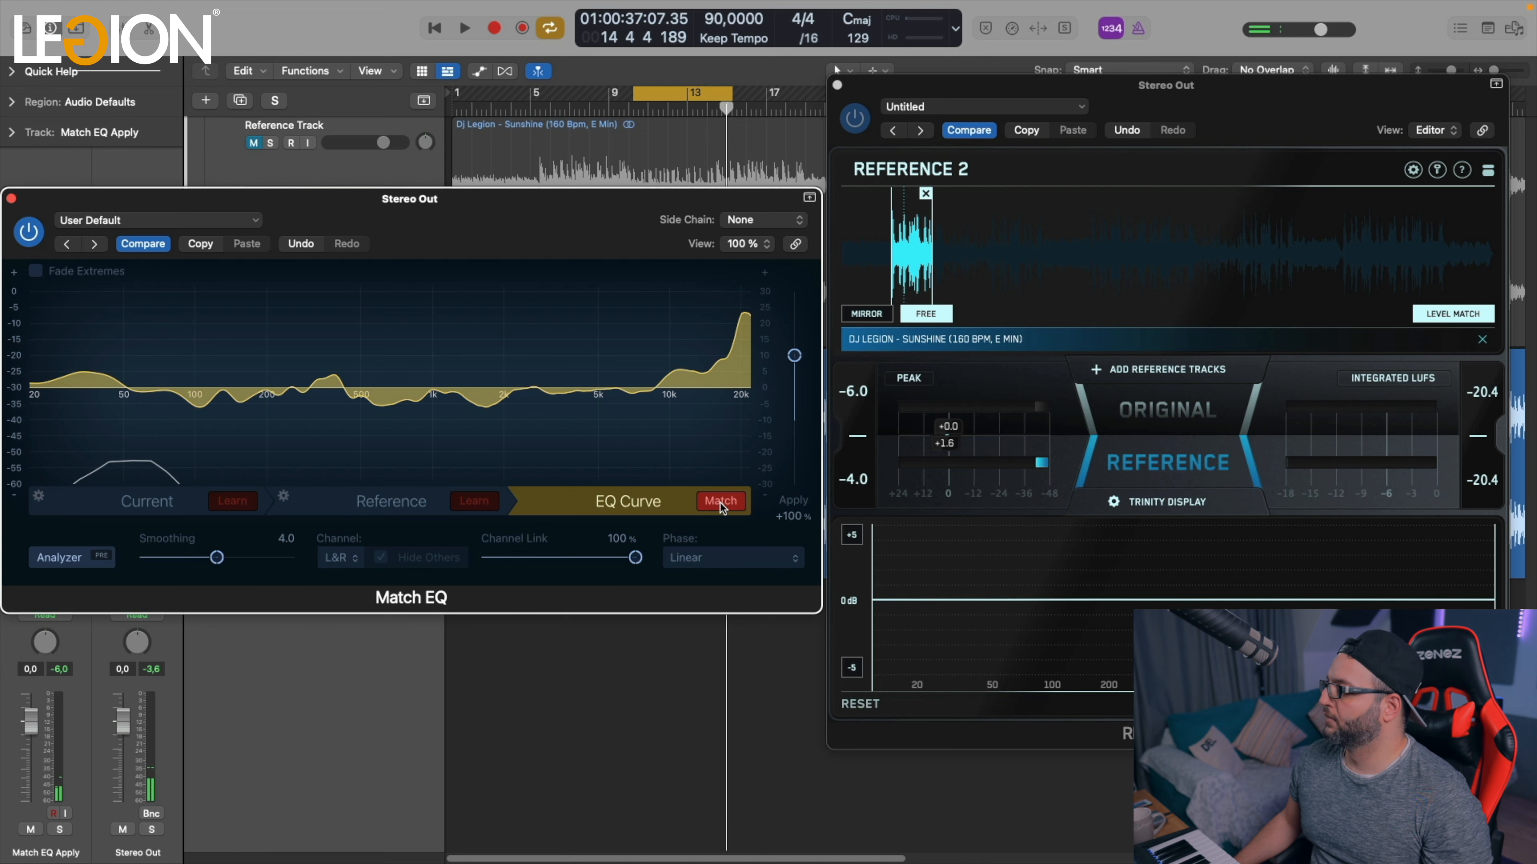
Step: Switch Reference 2 back to the original and move Match EQ from the Stereo Out to the Match EQ Apply channel after Ozone 9
left_click(1167, 411)
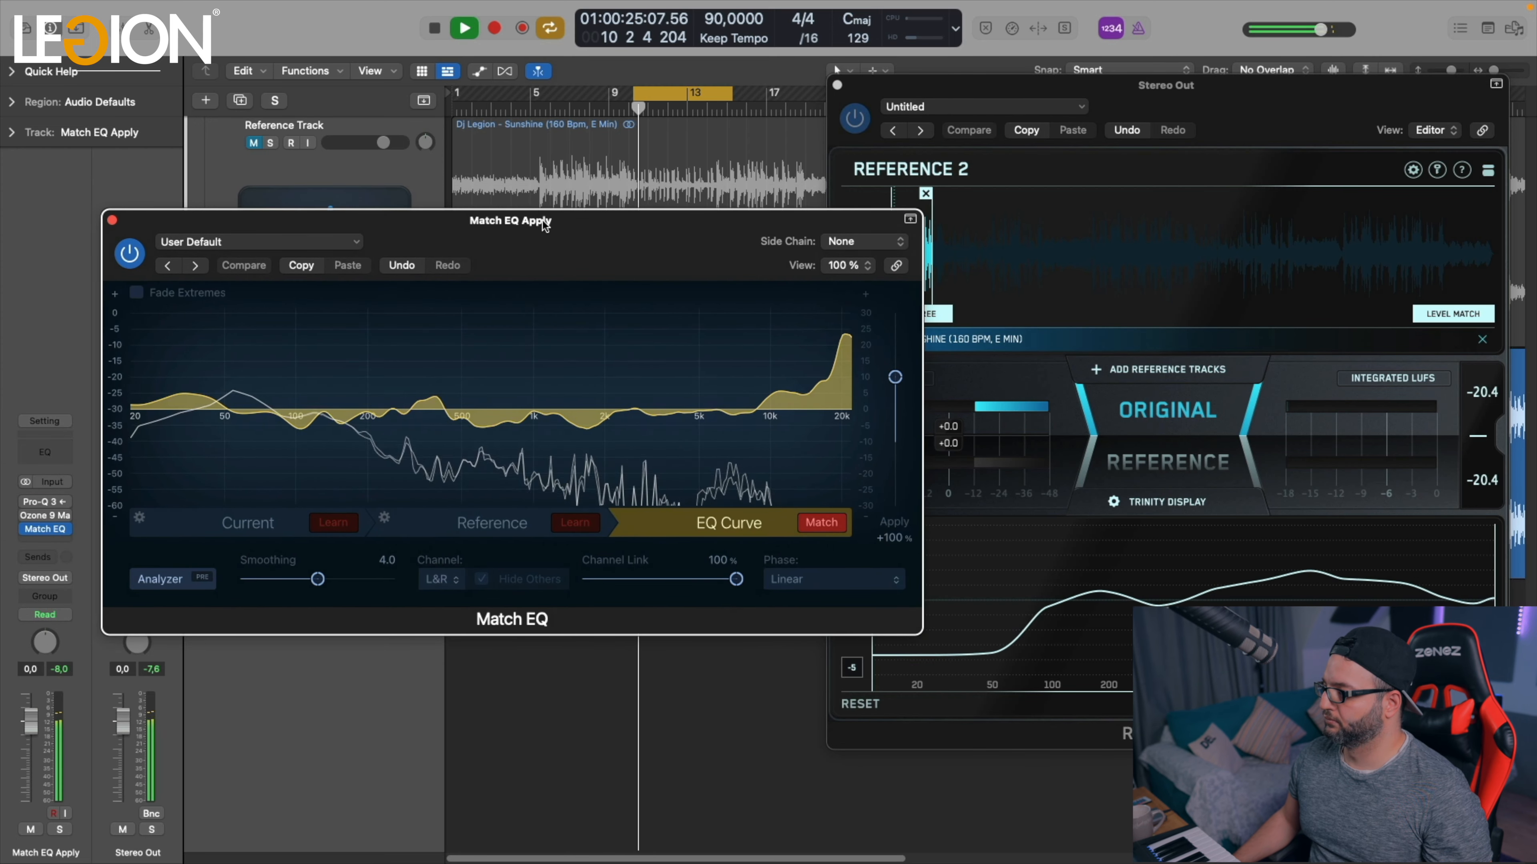
left_click_drag(530, 226, 528, 226)
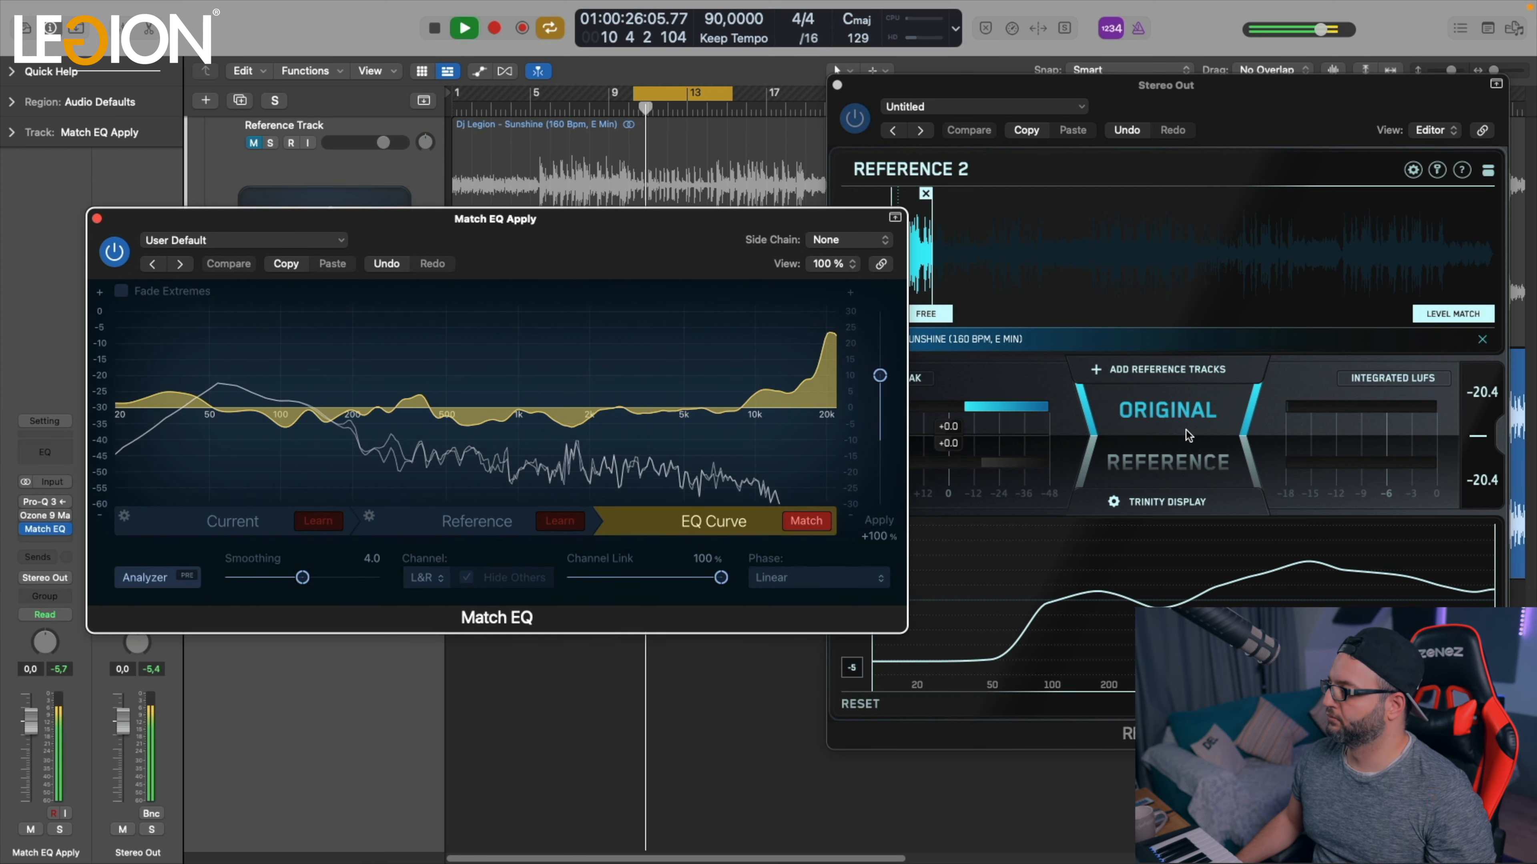
Step: Compare the Match EQ result with the Sunshine reference by alternating between original and reference, keeping both plugin windows in view
left_click(1169, 413)
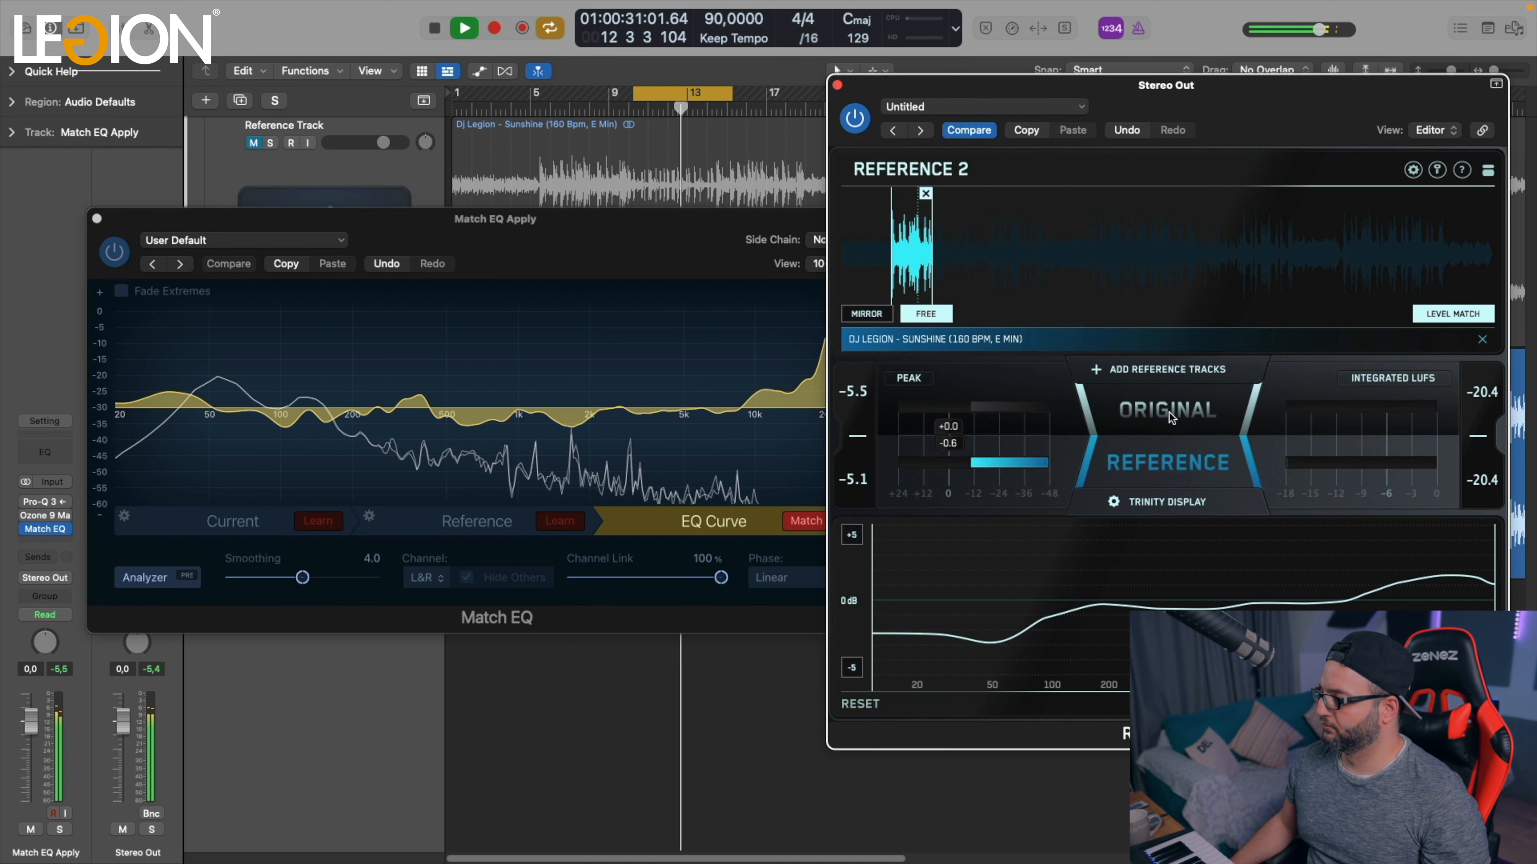
left_click(1169, 413)
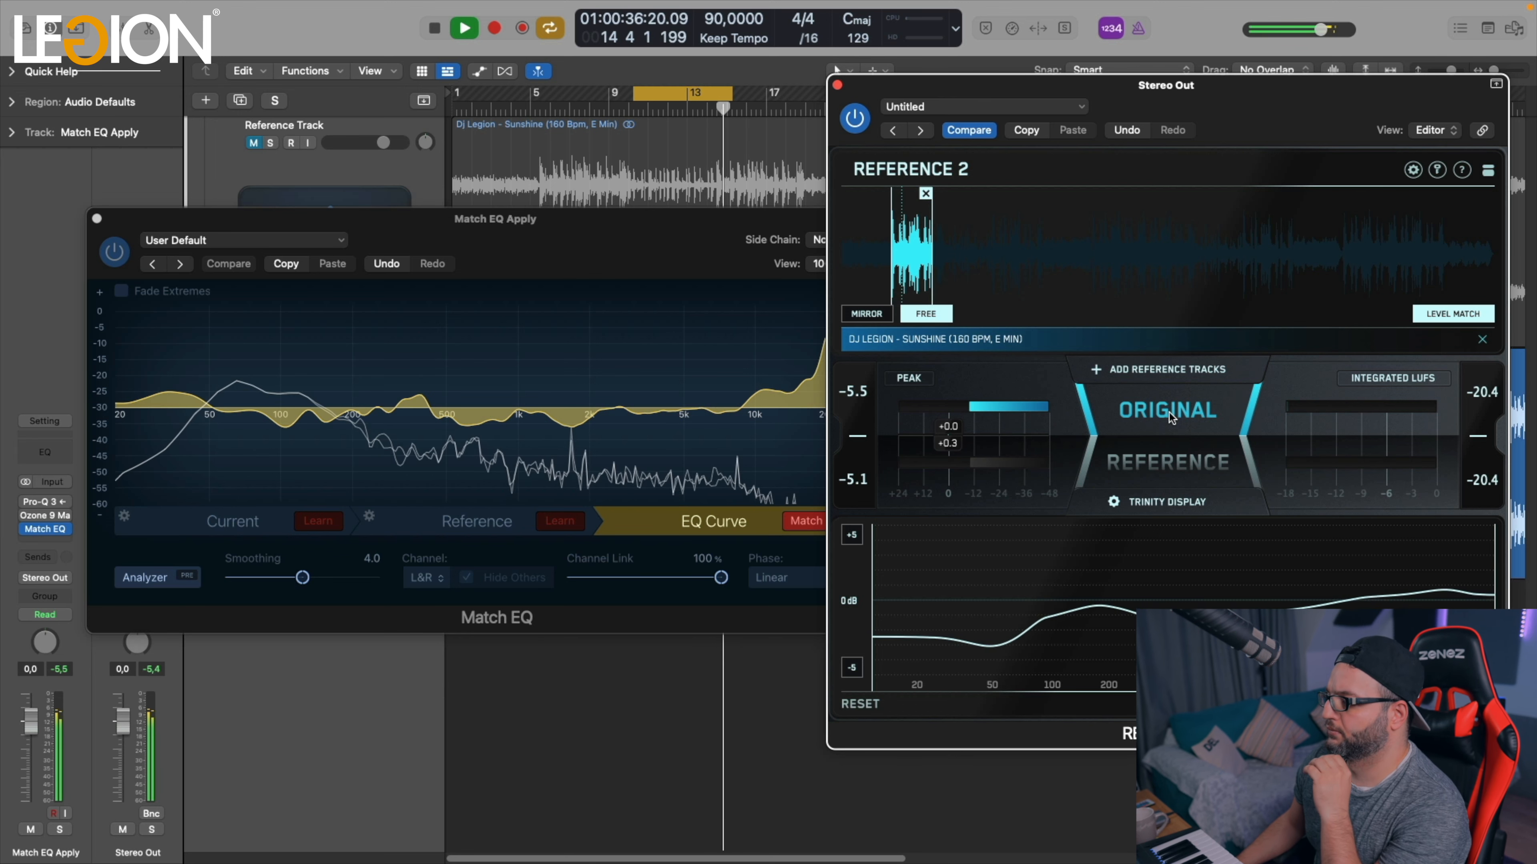
left_click(1170, 414)
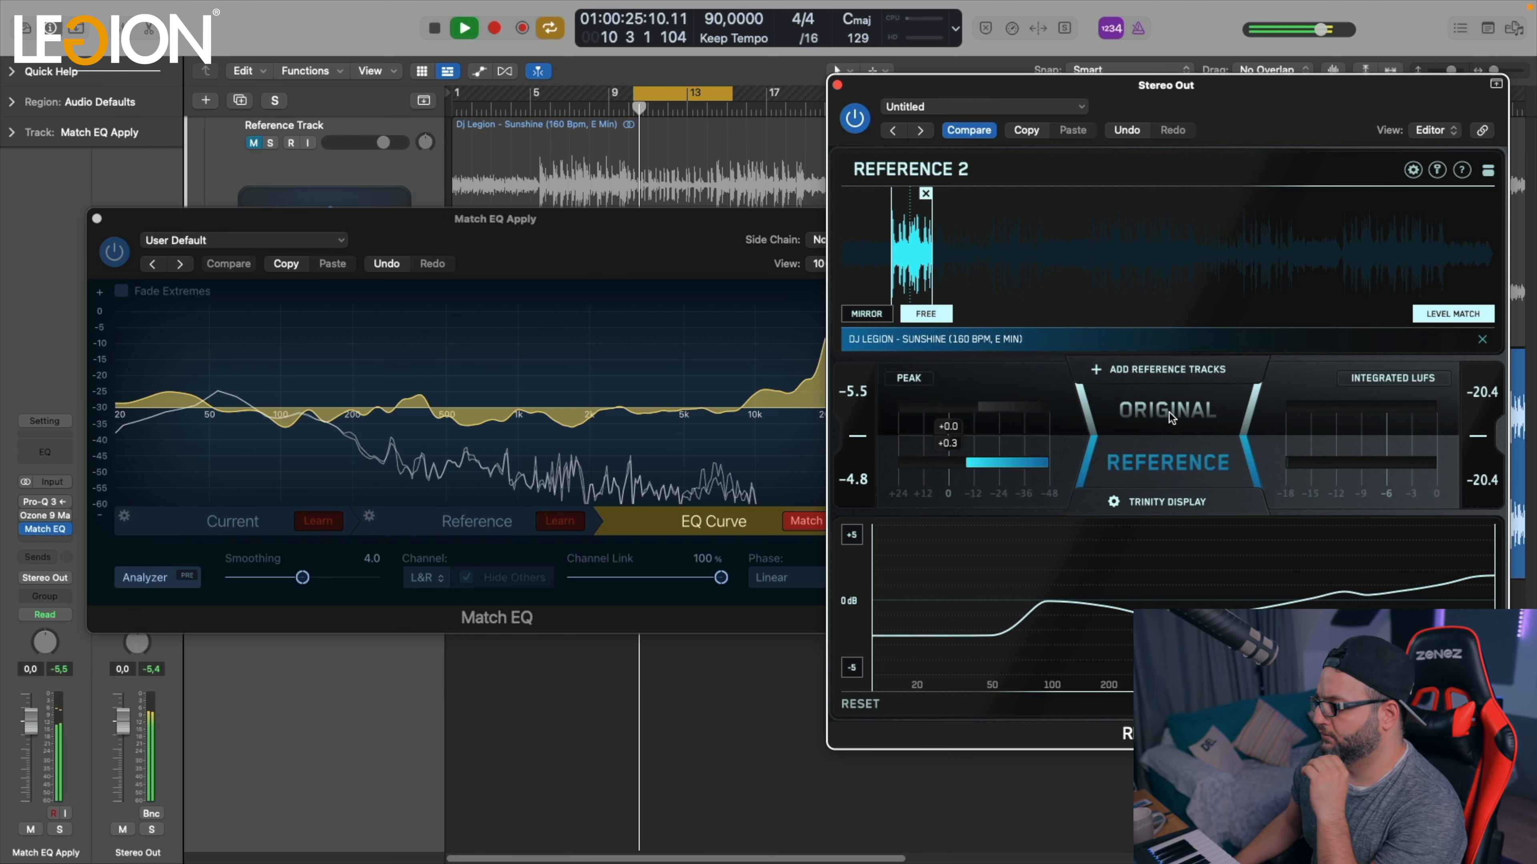
left_click(1169, 413)
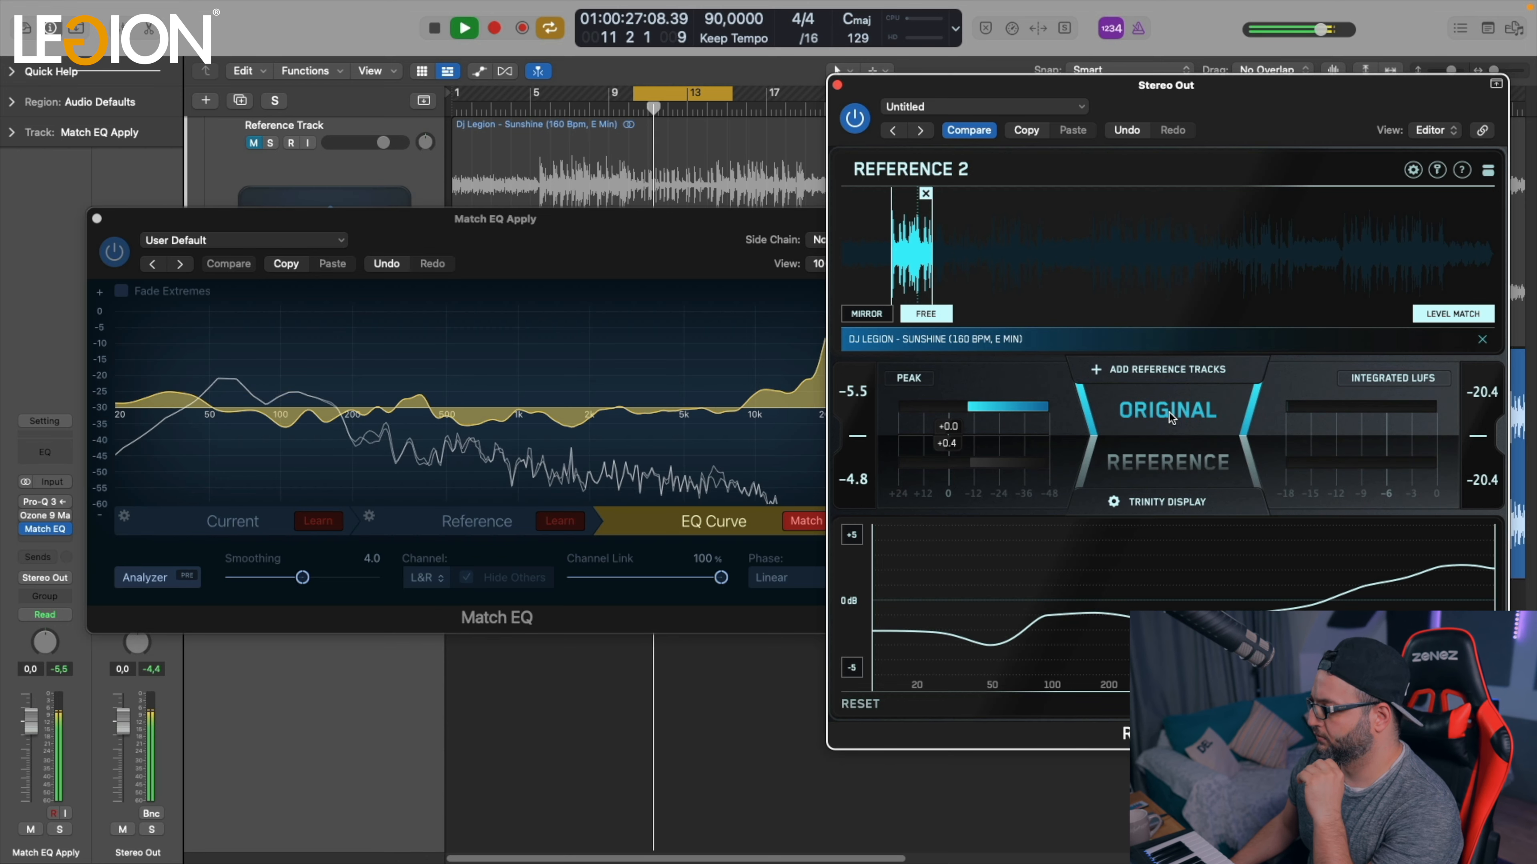
left_click(1170, 413)
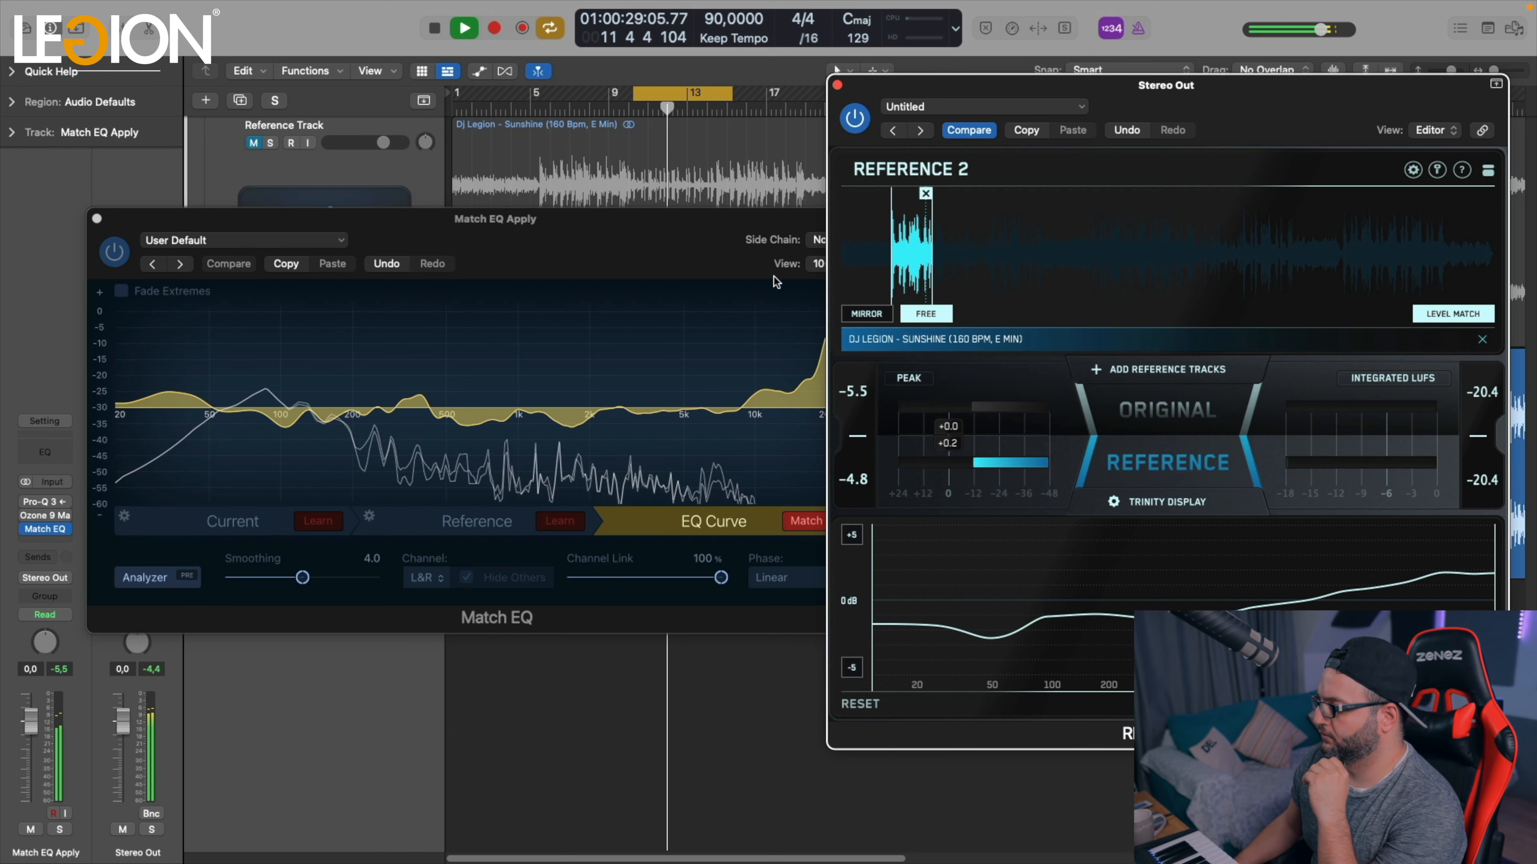
left_click_drag(698, 246, 653, 228)
left_click(1195, 411)
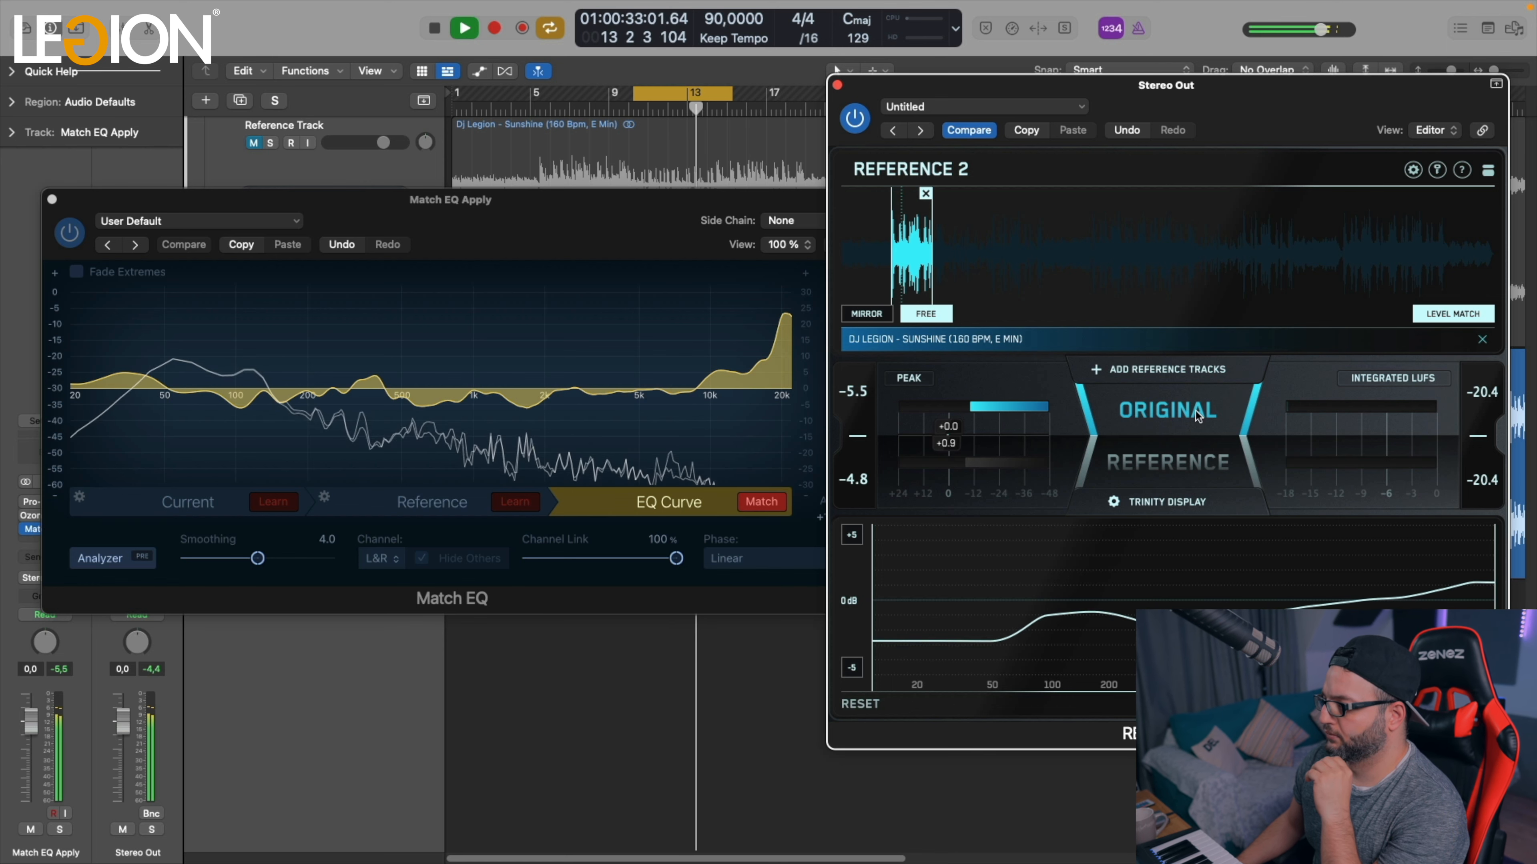
left_click(1195, 411)
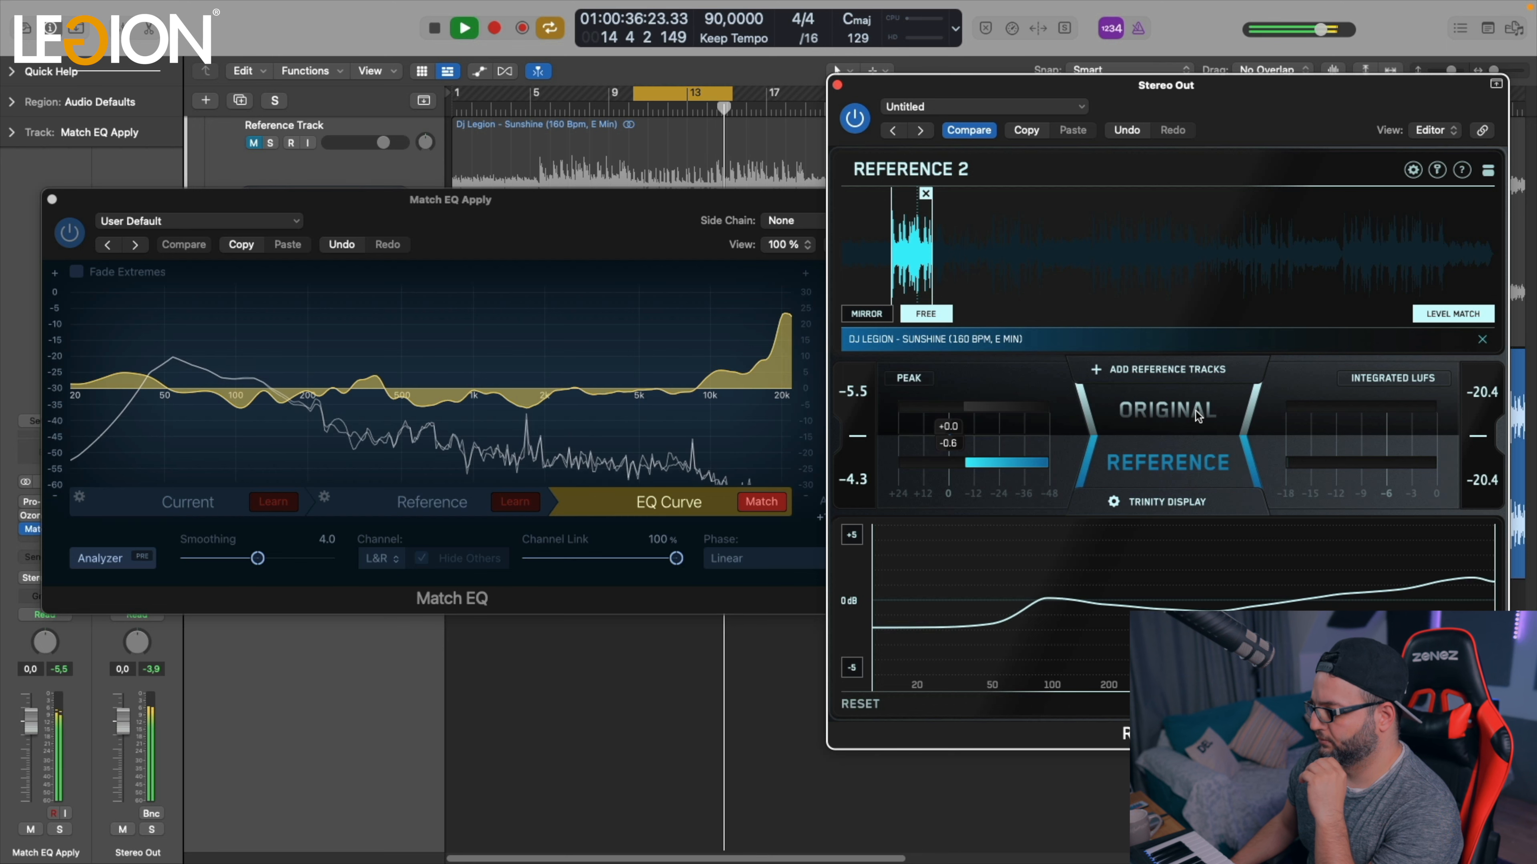
left_click(1196, 411)
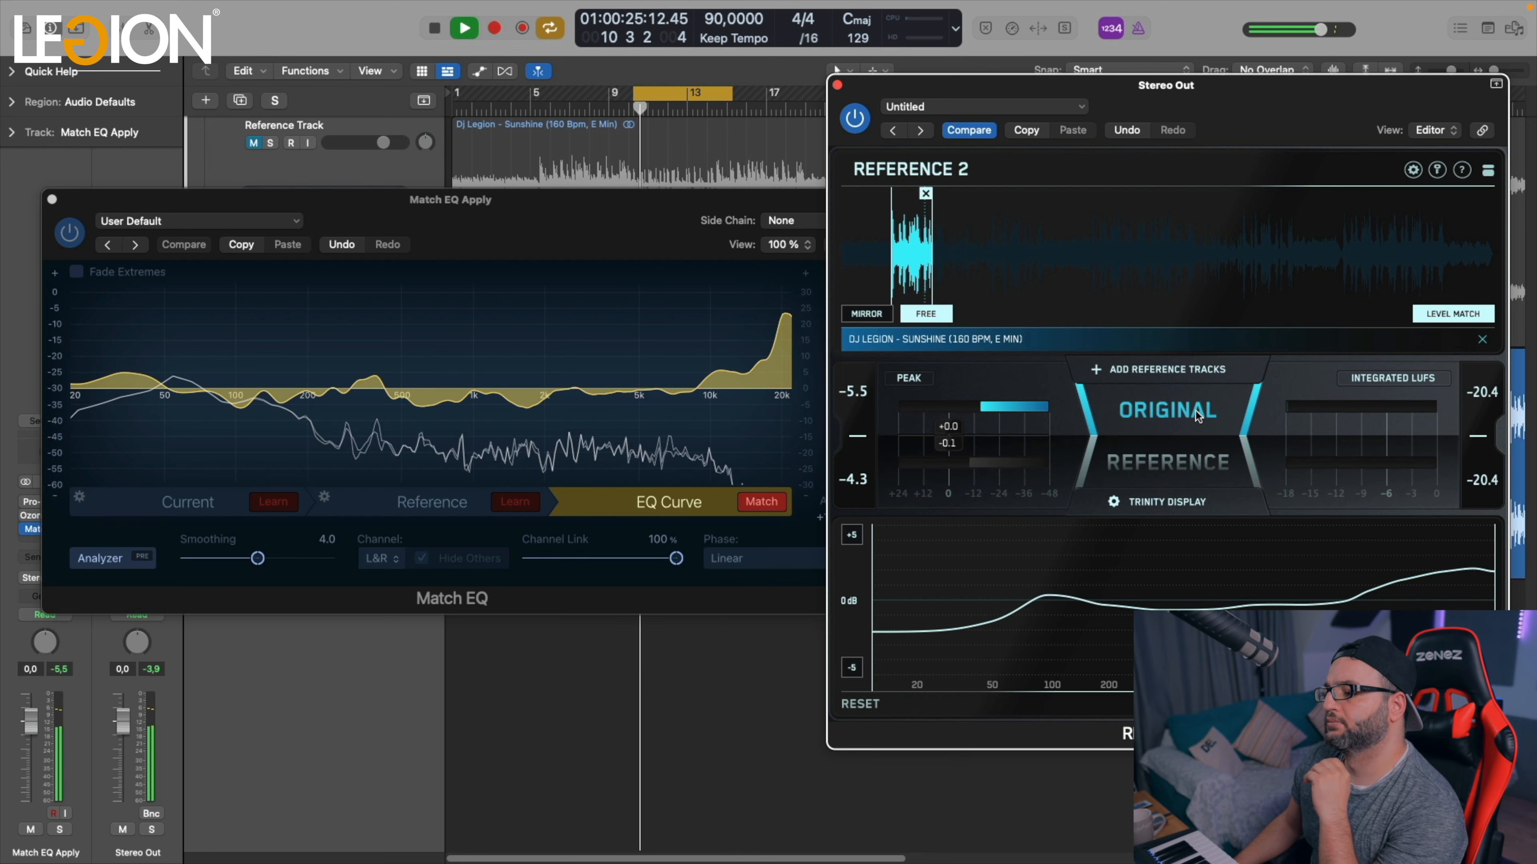
left_click(1195, 411)
left_click(1195, 411)
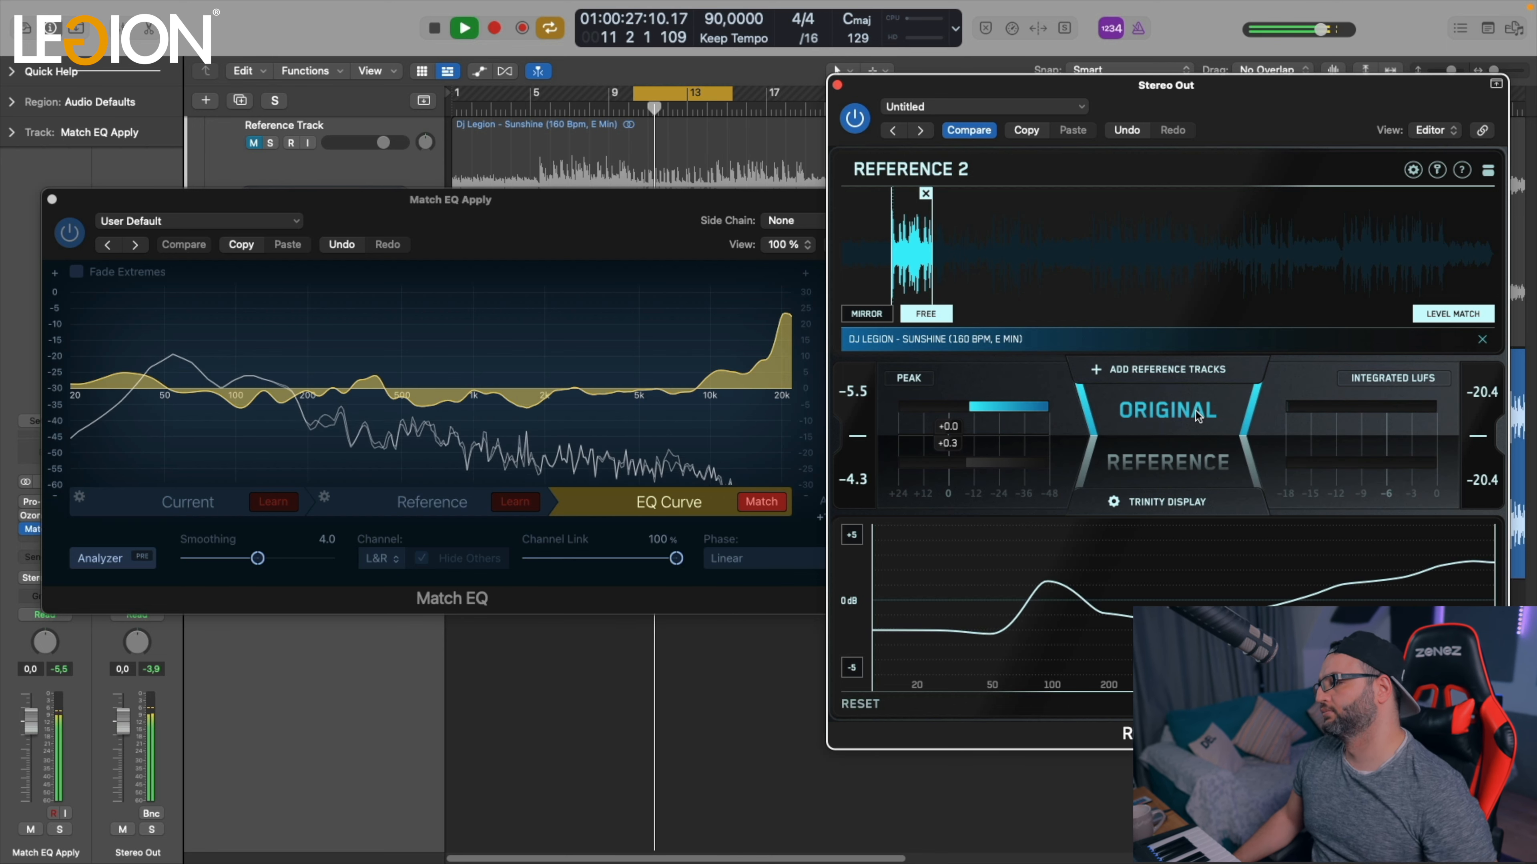